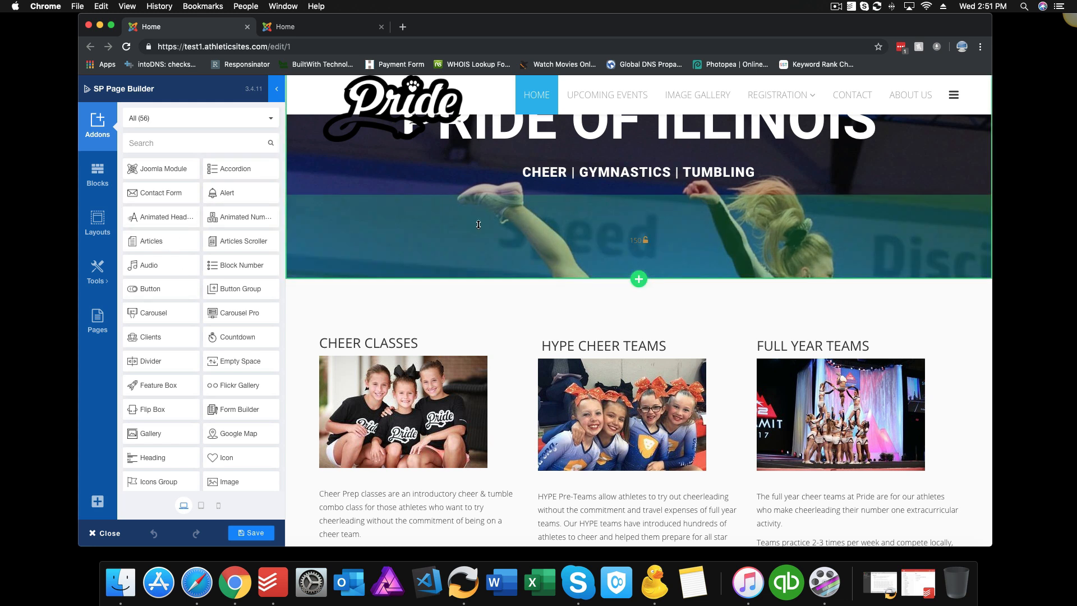
# - Remove the top and bottom padding of the hero row containing the WELCOME TO PRIDE OF ILLINOIS heading
pyautogui.scroll(5, 479, 224)
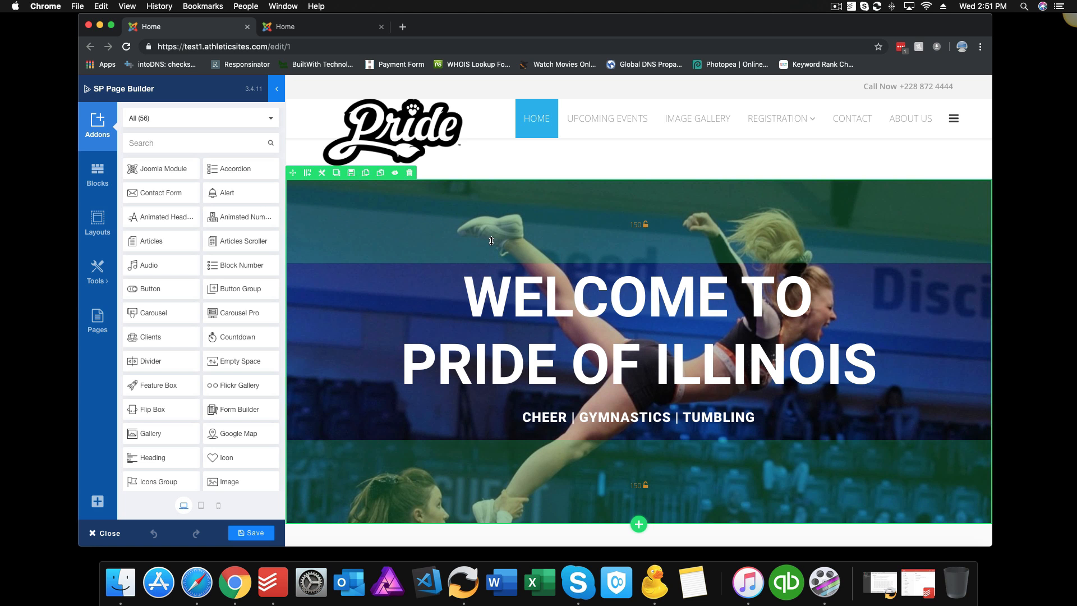
pyautogui.moveTo(579, 244); pyautogui.dragTo(579, 183)
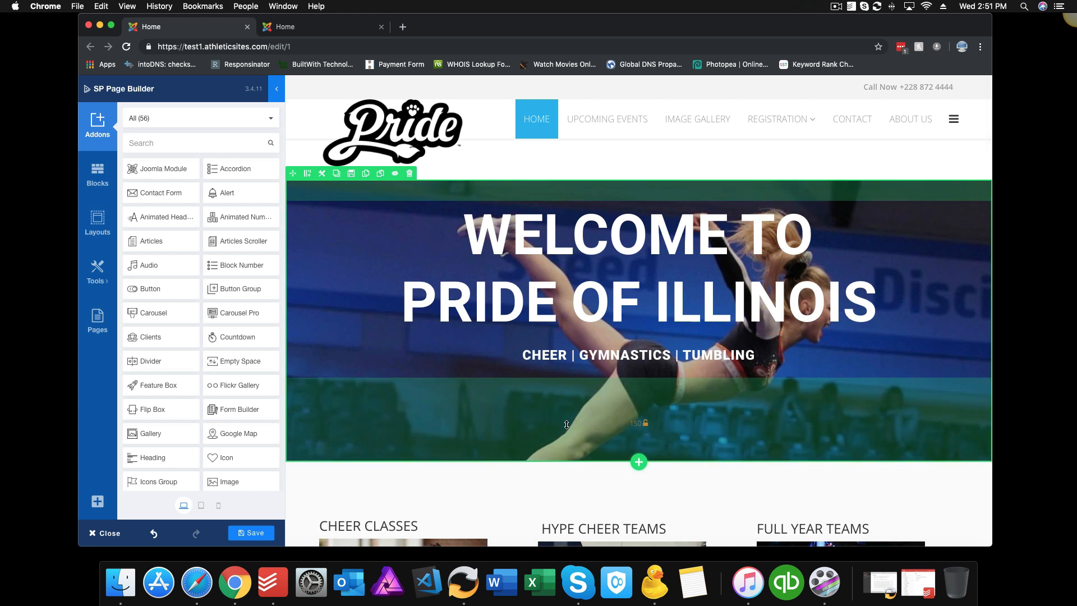
pyautogui.moveTo(574, 436); pyautogui.dragTo(580, 379)
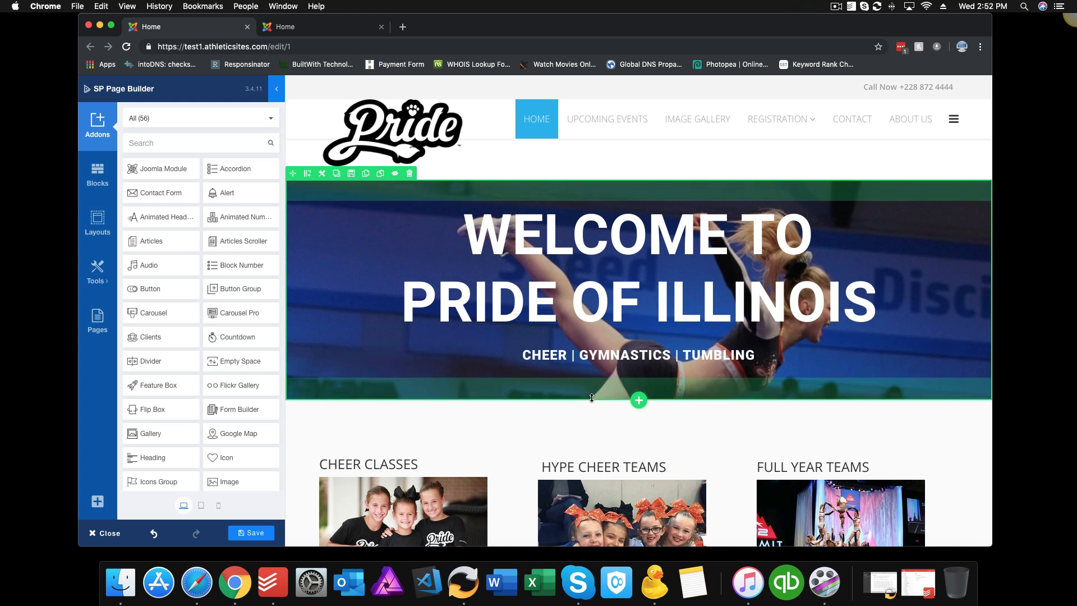
pyautogui.moveTo(593, 396); pyautogui.dragTo(595, 375)
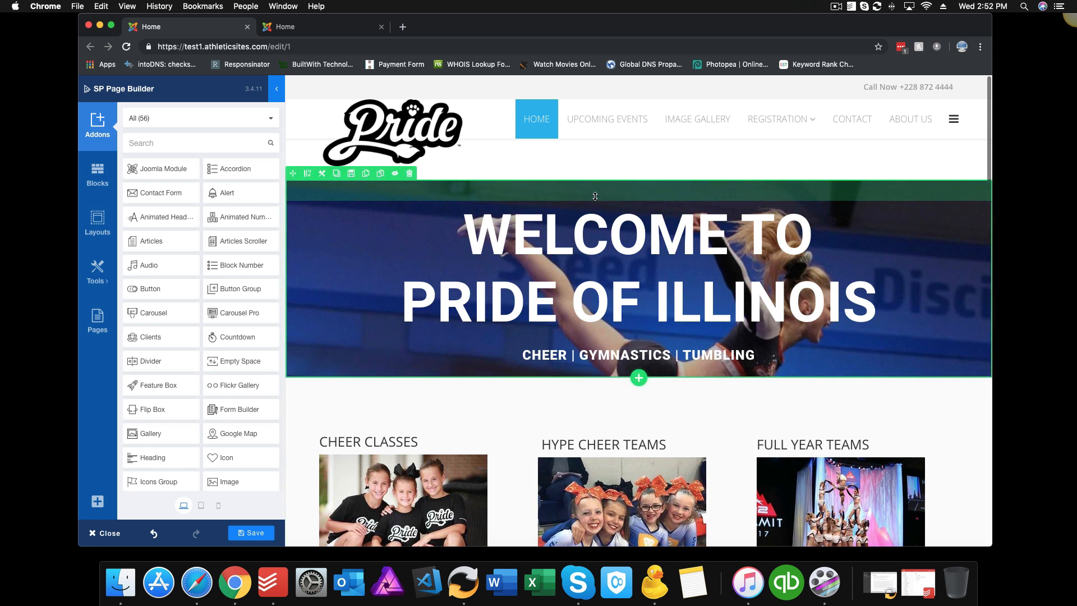
pyautogui.moveTo(600, 200); pyautogui.dragTo(590, 156)
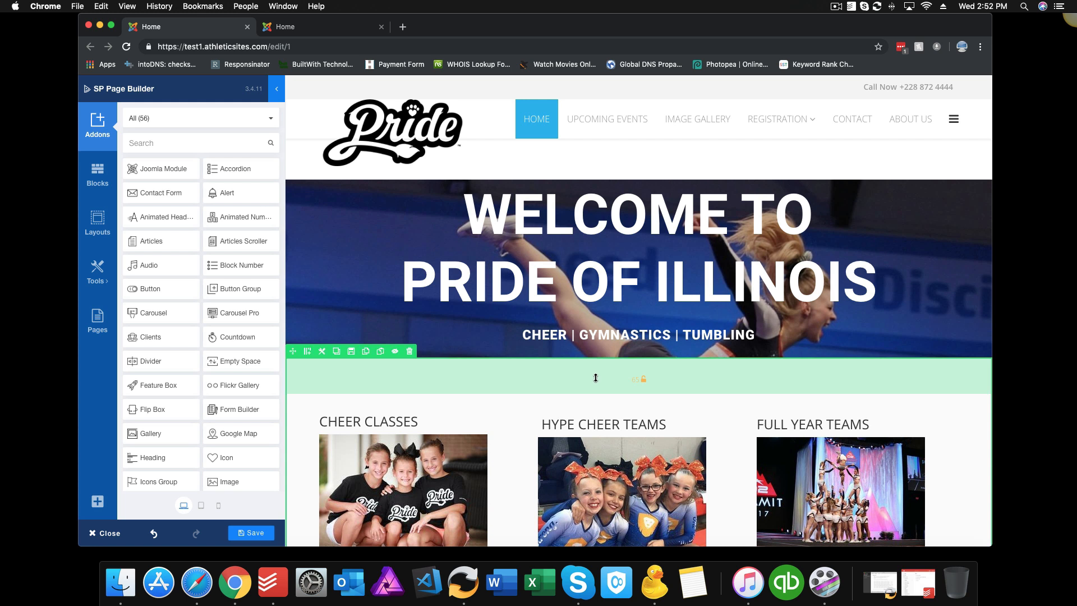
# - Reduce the top padding of the row with the Cheer Classes column and adjust its bottom padding
pyautogui.scroll(-5, 564, 355)
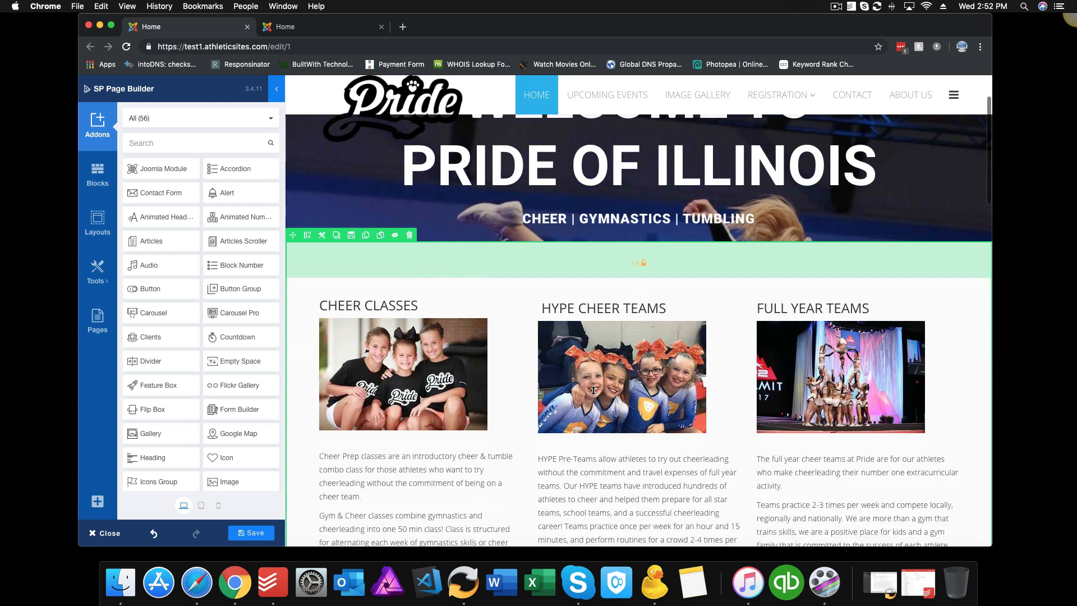
pyautogui.moveTo(600, 251); pyautogui.dragTo(602, 302)
pyautogui.moveTo(604, 357); pyautogui.dragTo(607, 241)
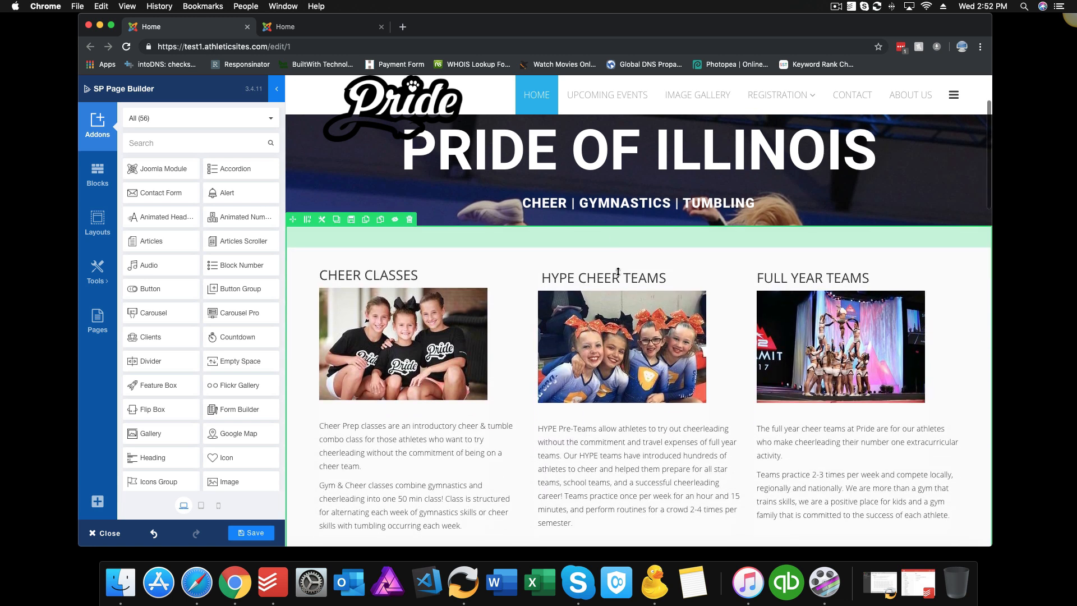
pyautogui.scroll(-9, 657, 348)
pyautogui.moveTo(658, 349); pyautogui.dragTo(659, 399)
pyautogui.scroll(-1, 660, 400)
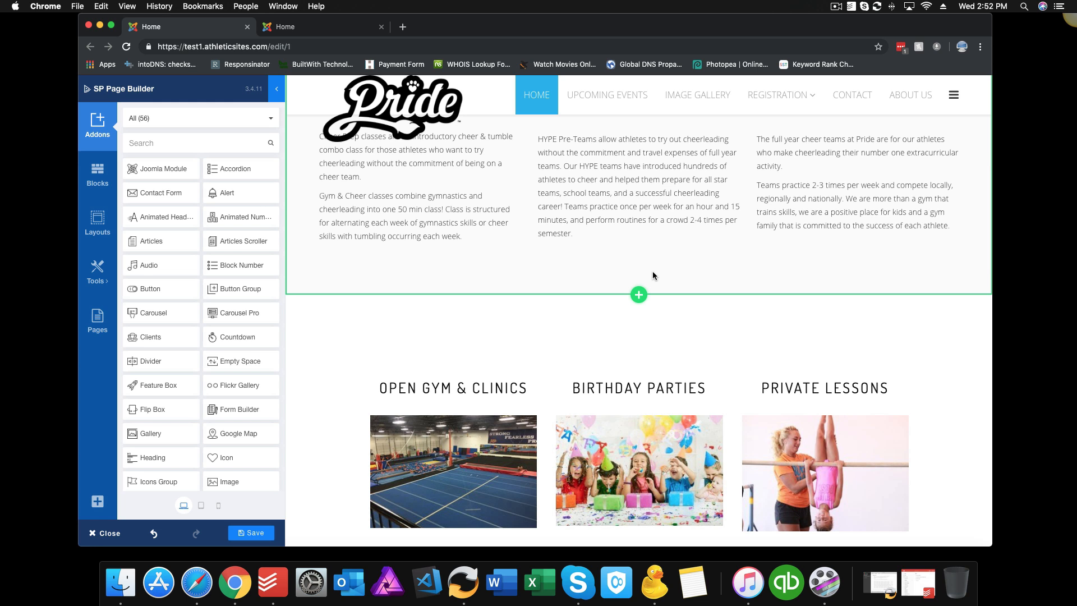
# - Open the settings of the WELCOME TO PRIDE OF ILLINOIS heading and review its title and font options
pyautogui.scroll(7, 652, 271)
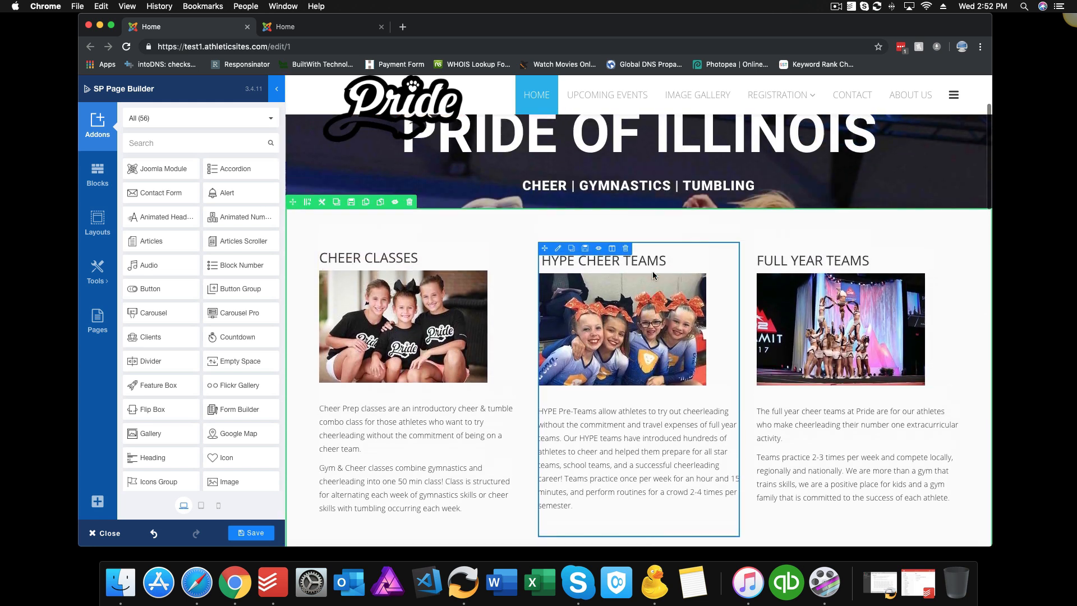
pyautogui.scroll(4, 652, 271)
pyautogui.click(652, 272)
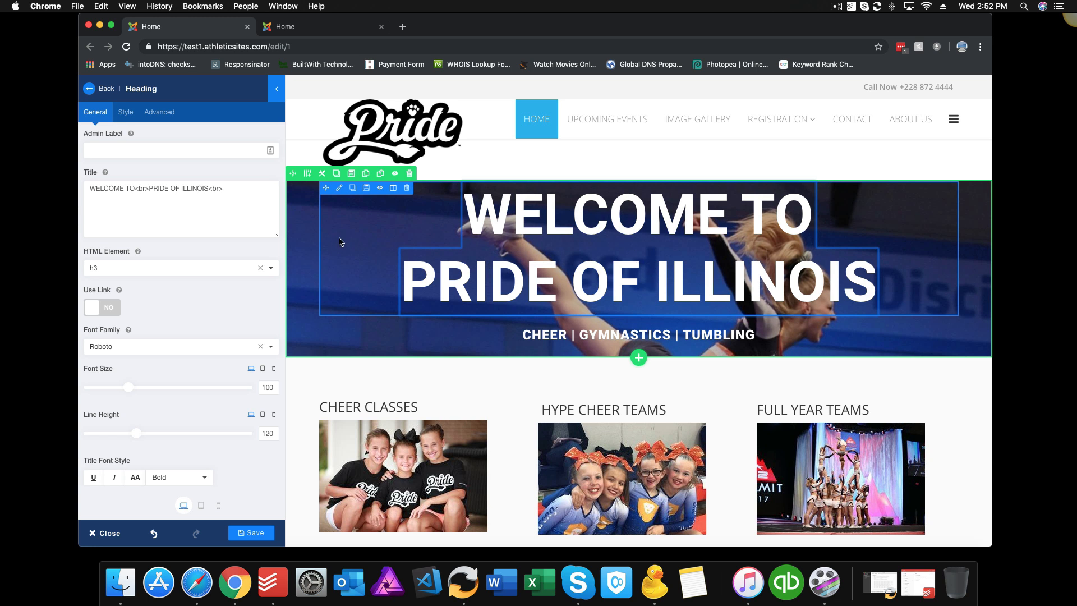
pyautogui.click(246, 205)
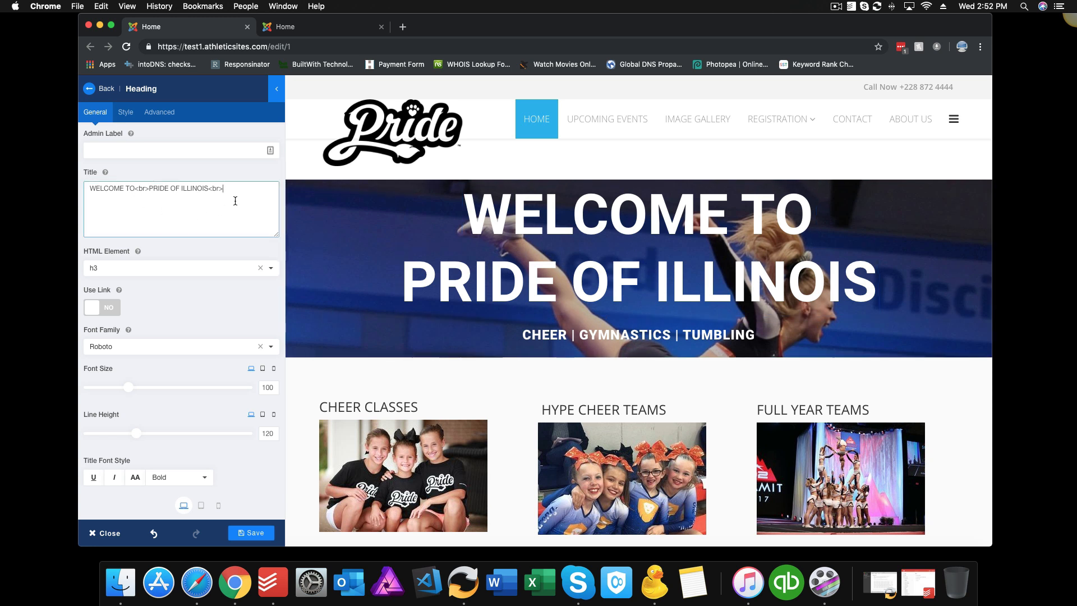
pyautogui.scroll(-2, 231, 204)
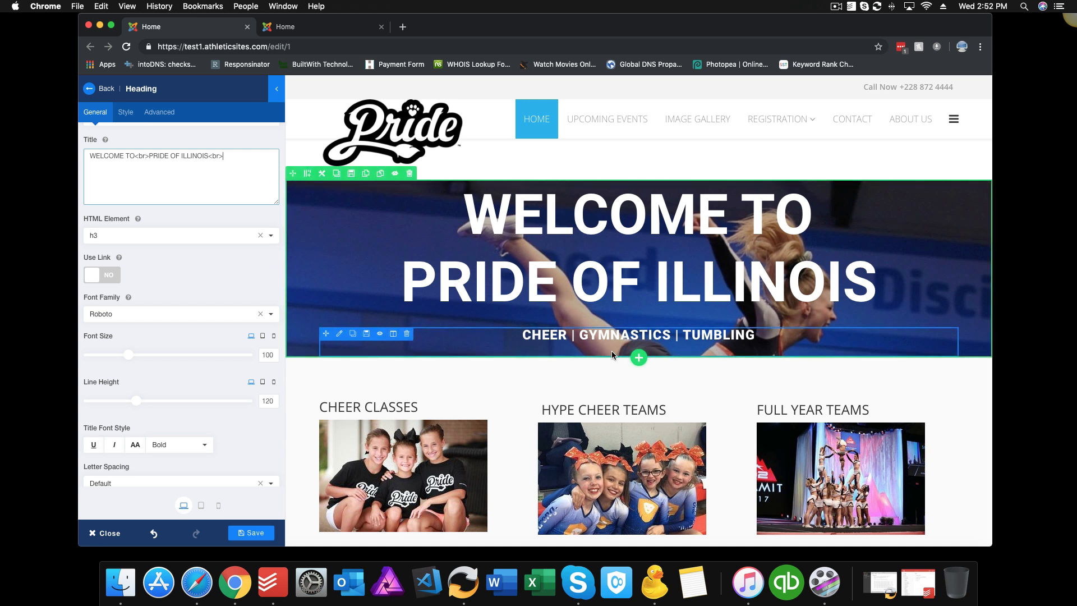
# - Increase the hero row's bottom padding to about 99 and its top padding to about 77
pyautogui.moveTo(622, 358); pyautogui.dragTo(622, 413)
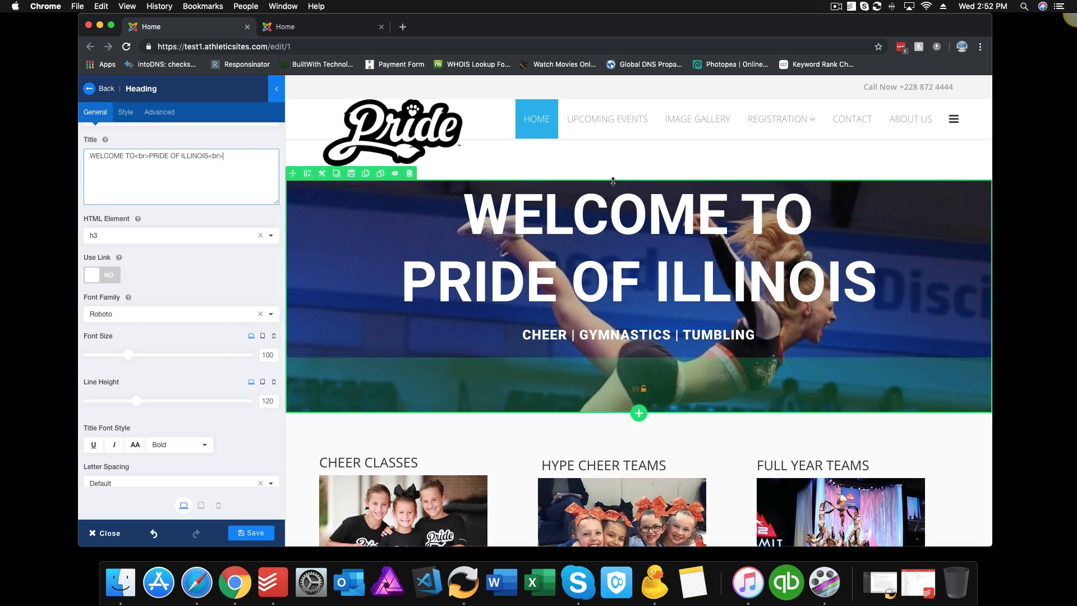
pyautogui.moveTo(613, 183); pyautogui.dragTo(614, 225)
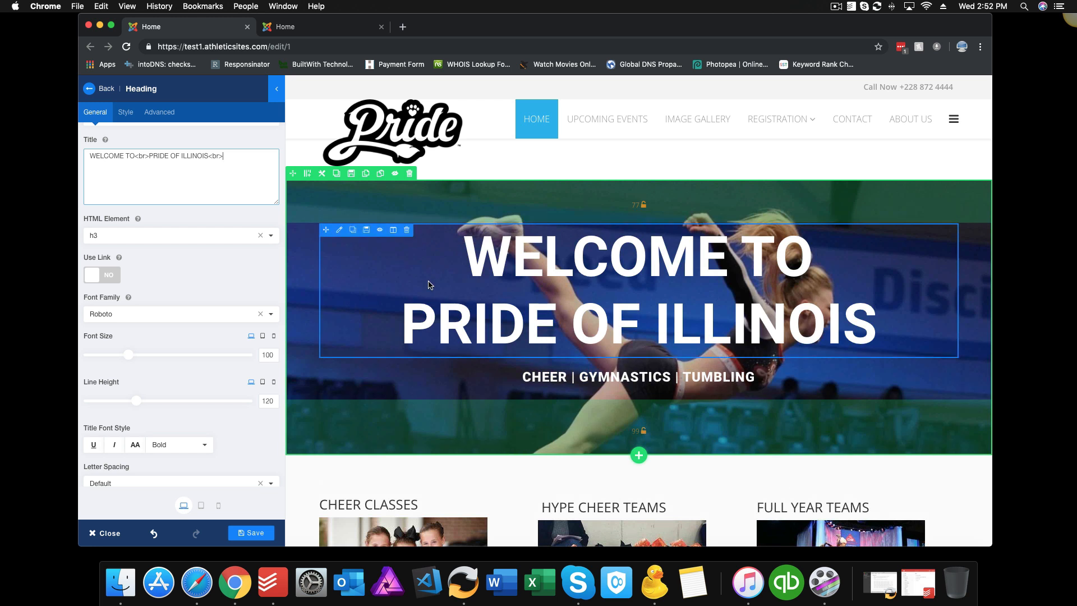
# - Give the main hero heading the admin label "welcome to pride"
pyautogui.click(543, 291)
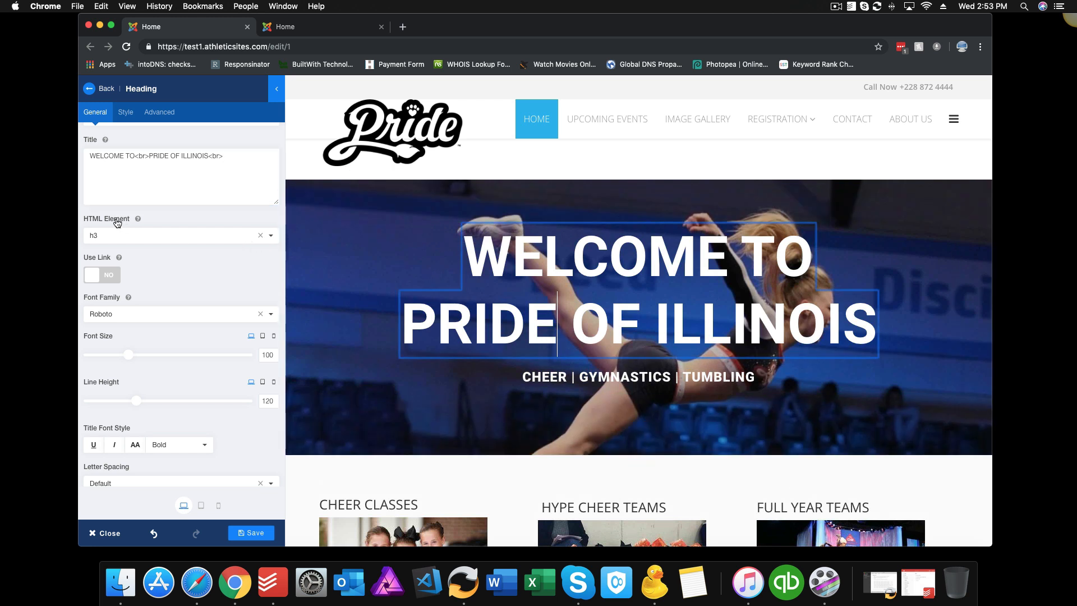
pyautogui.scroll(2, 130, 197)
pyautogui.click(118, 153)
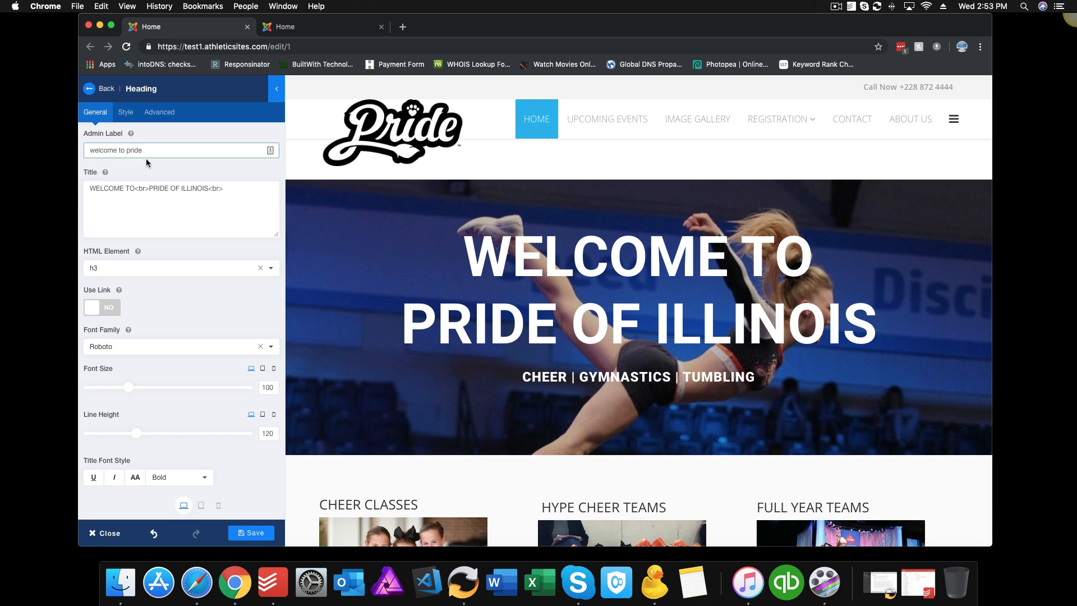
# - Examine the line break tags in the heading's title text and the matching lines on the page
pyautogui.click(146, 208)
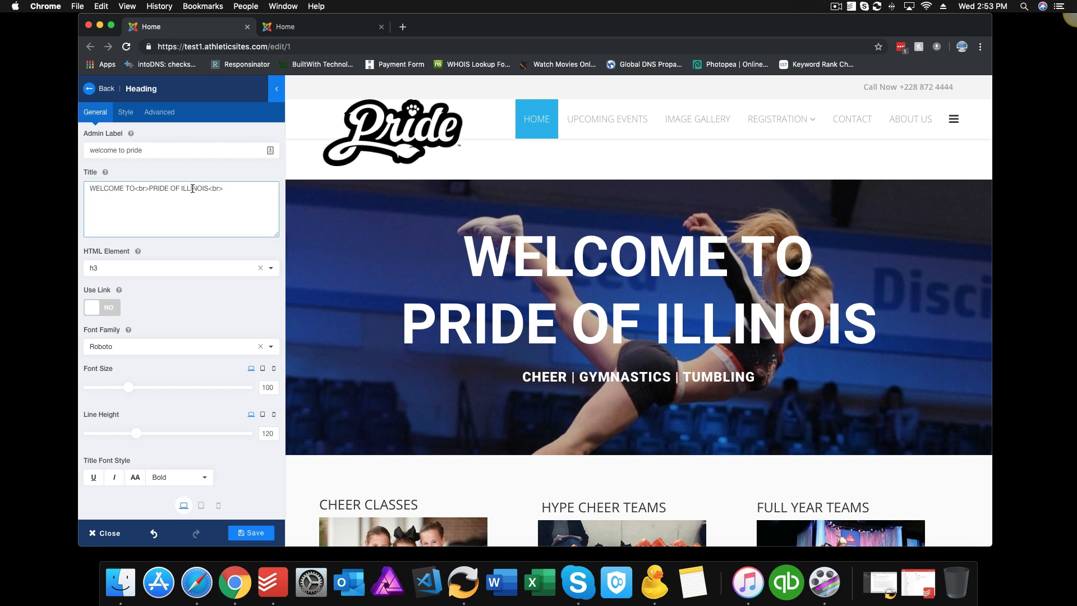
pyautogui.moveTo(221, 190); pyautogui.dragTo(208, 190)
pyautogui.click(695, 261)
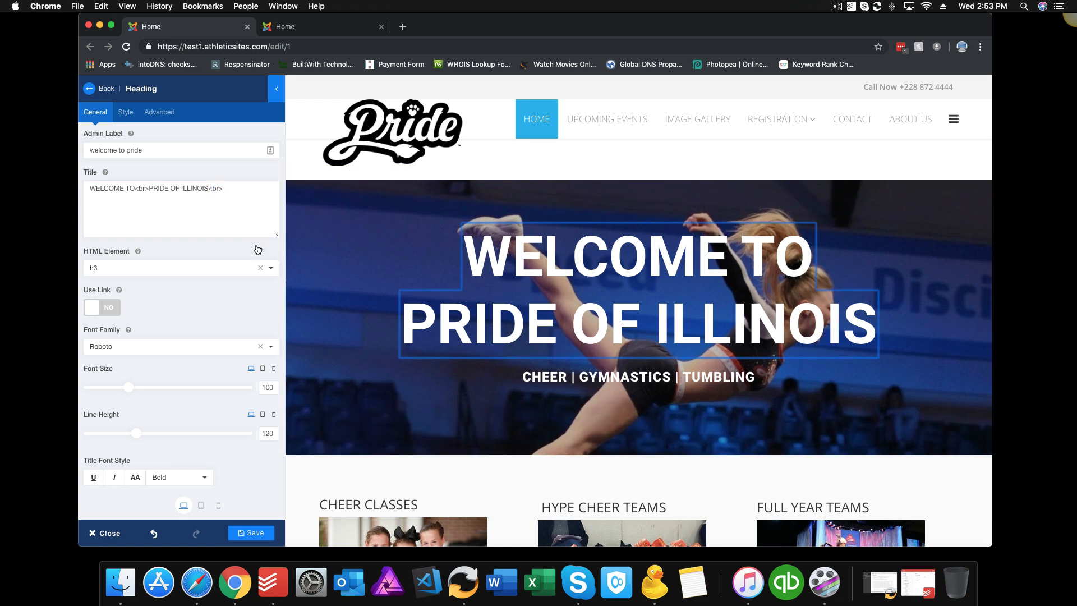
# - Try the h1 HTML element on the heading, and switch it back to h3
pyautogui.scroll(-1, 241, 247)
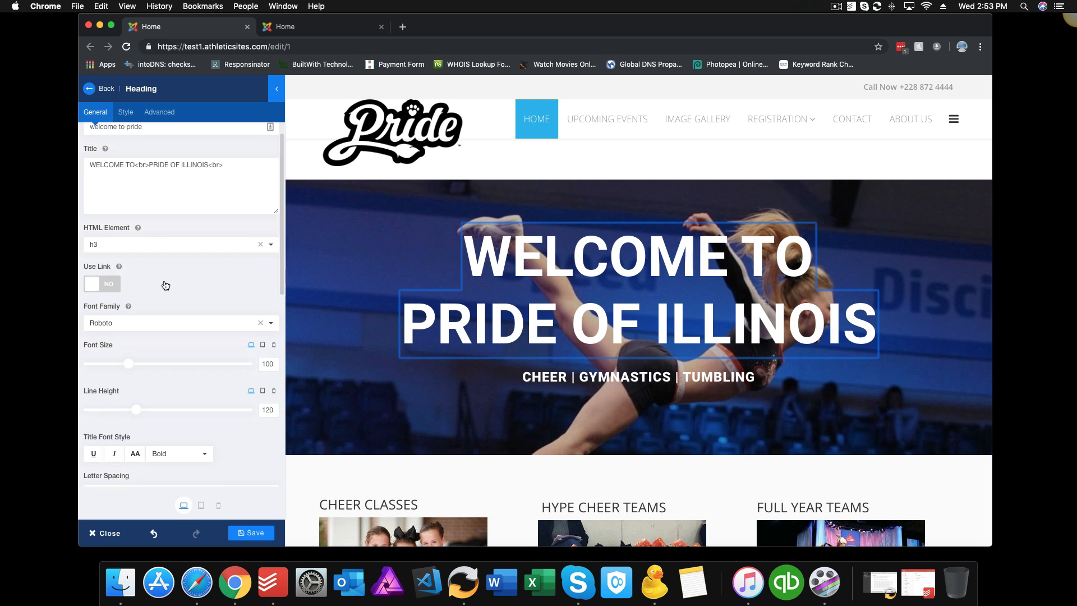
pyautogui.click(271, 245)
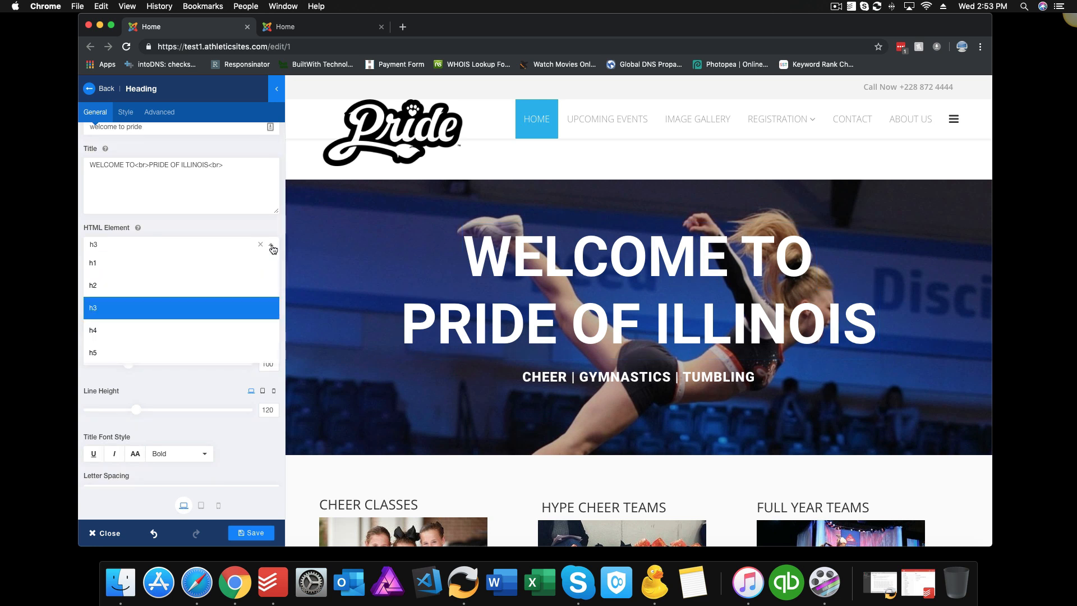
pyautogui.click(149, 267)
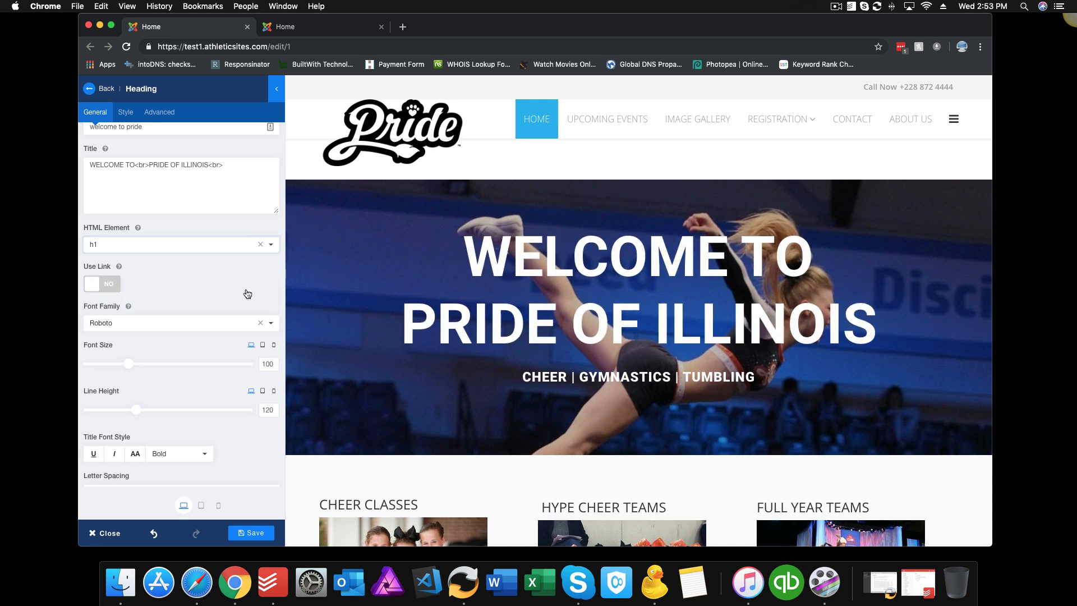
pyautogui.click(146, 243)
pyautogui.click(144, 271)
pyautogui.click(138, 247)
pyautogui.click(139, 315)
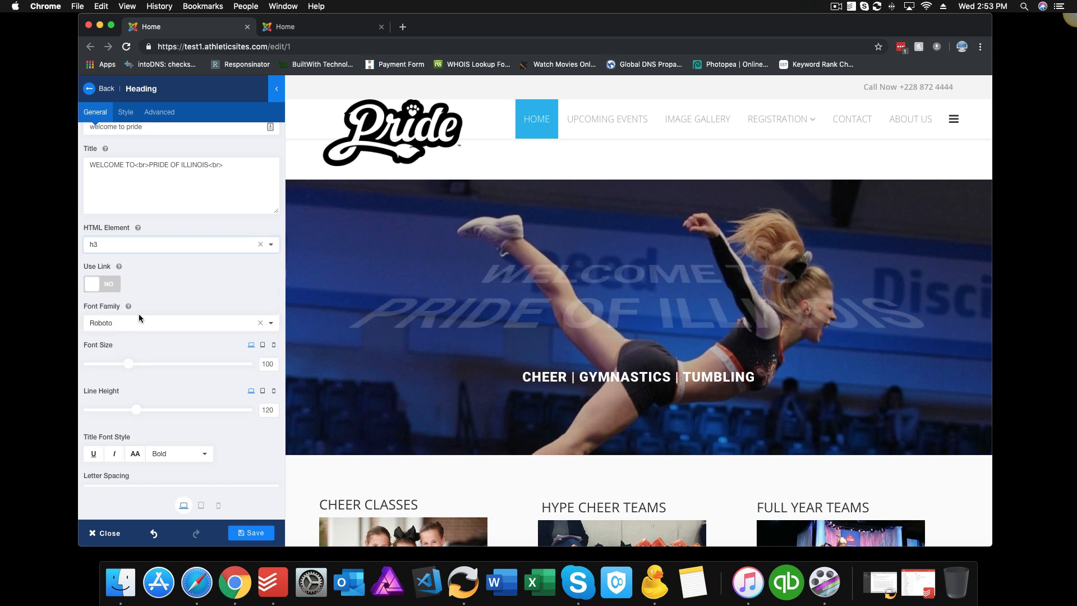
# - Set the heading's HTML element to h1
pyautogui.click(272, 245)
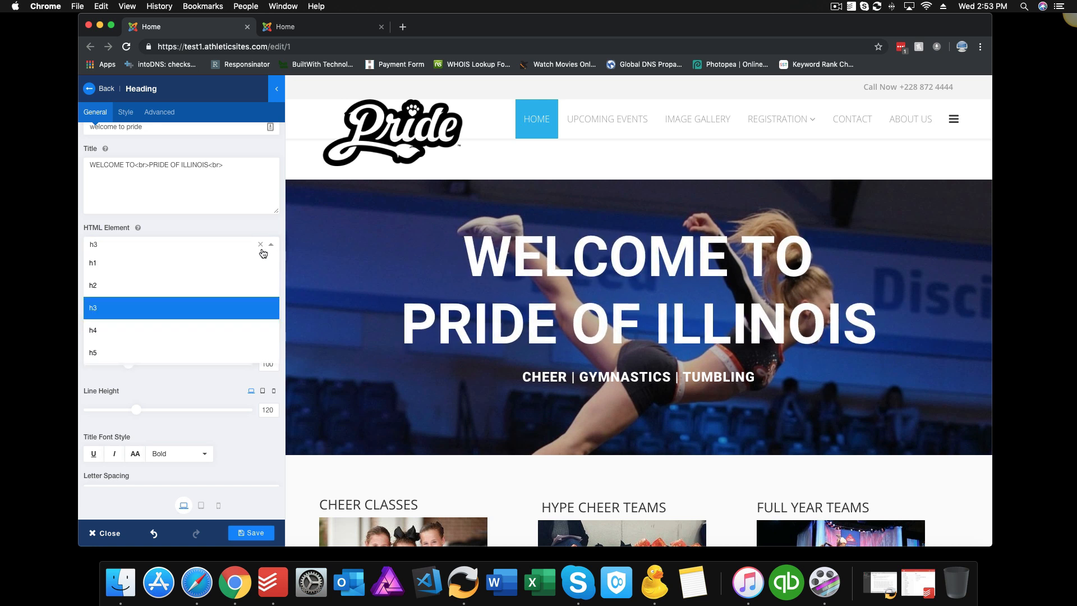
pyautogui.click(188, 263)
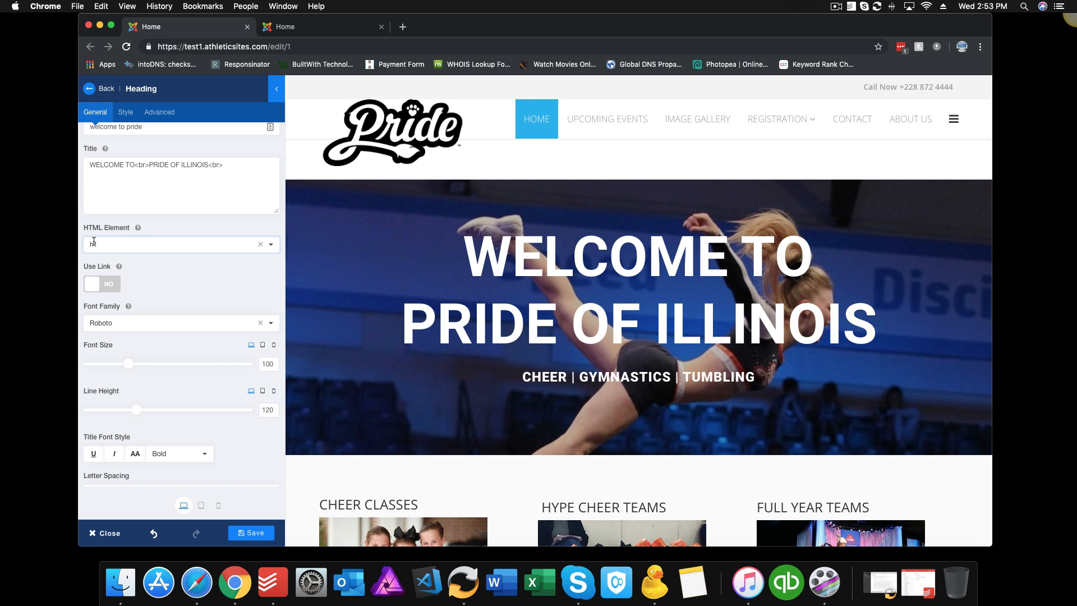
# - Try out the heading's link option with a file from the attachments library, and turn the link back off
pyautogui.scroll(-1, 197, 271)
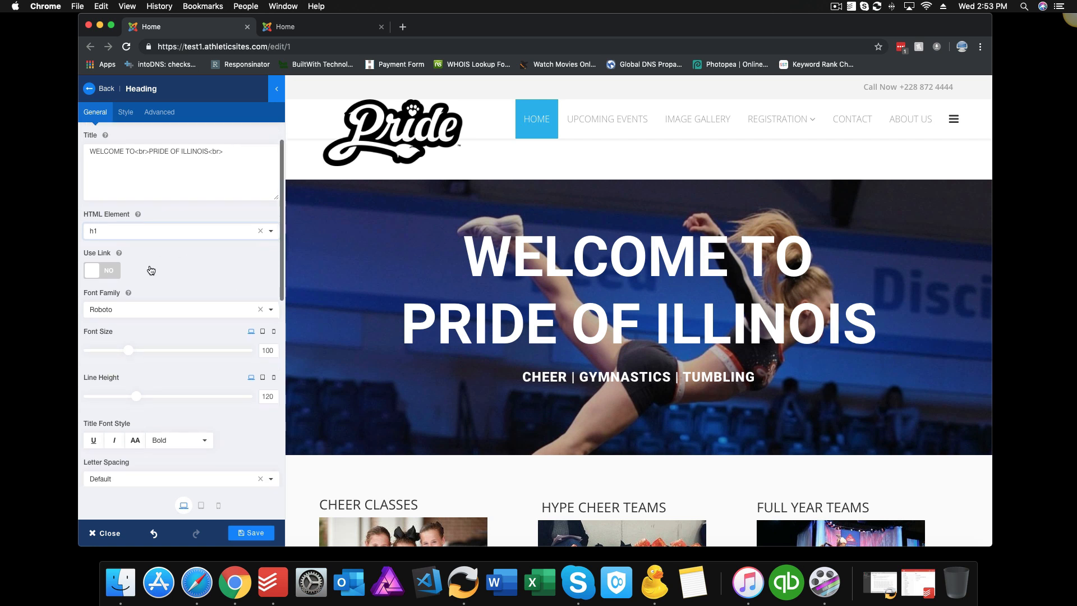
pyautogui.click(108, 273)
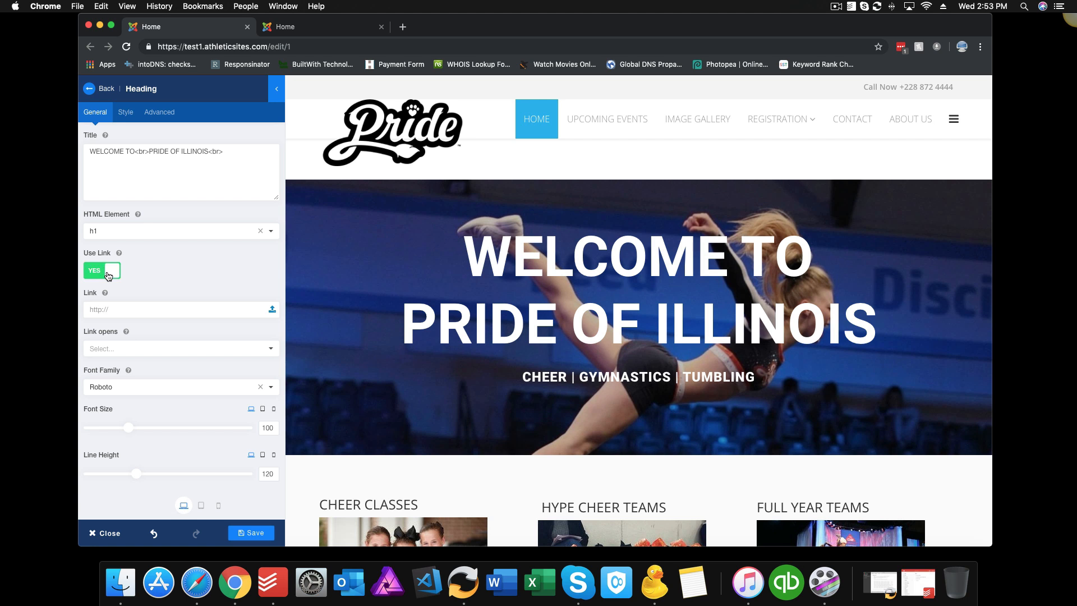
pyautogui.click(148, 312)
pyautogui.click(273, 309)
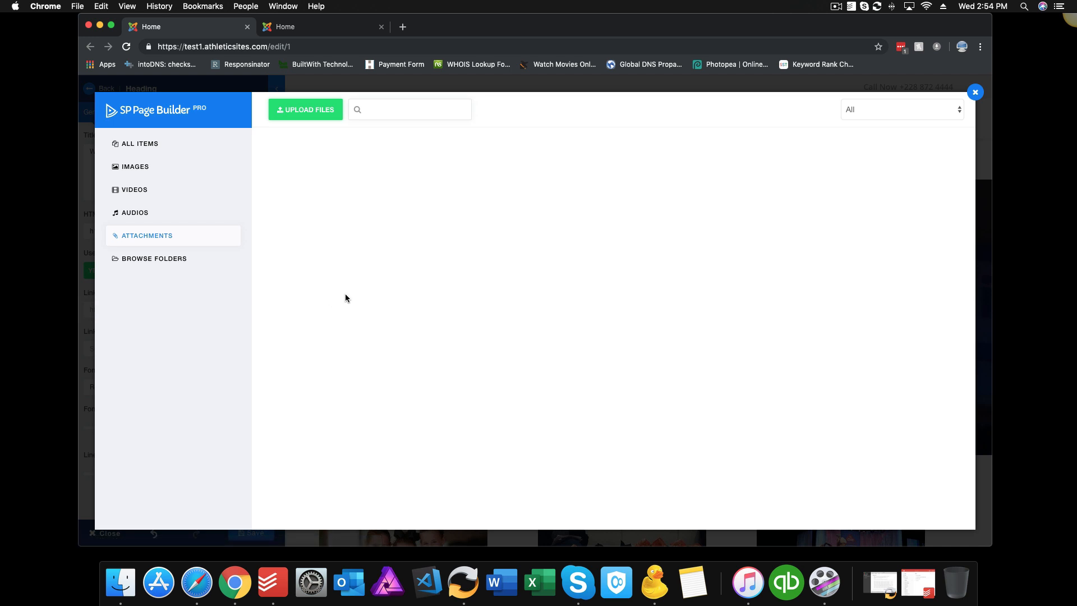
pyautogui.click(975, 92)
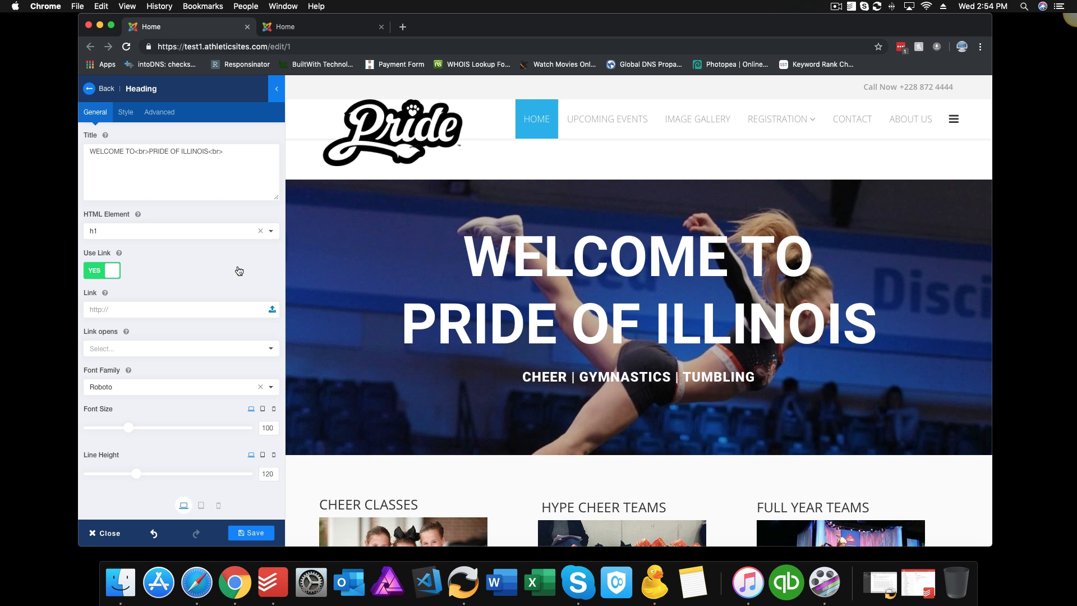
pyautogui.click(272, 309)
pyautogui.click(297, 110)
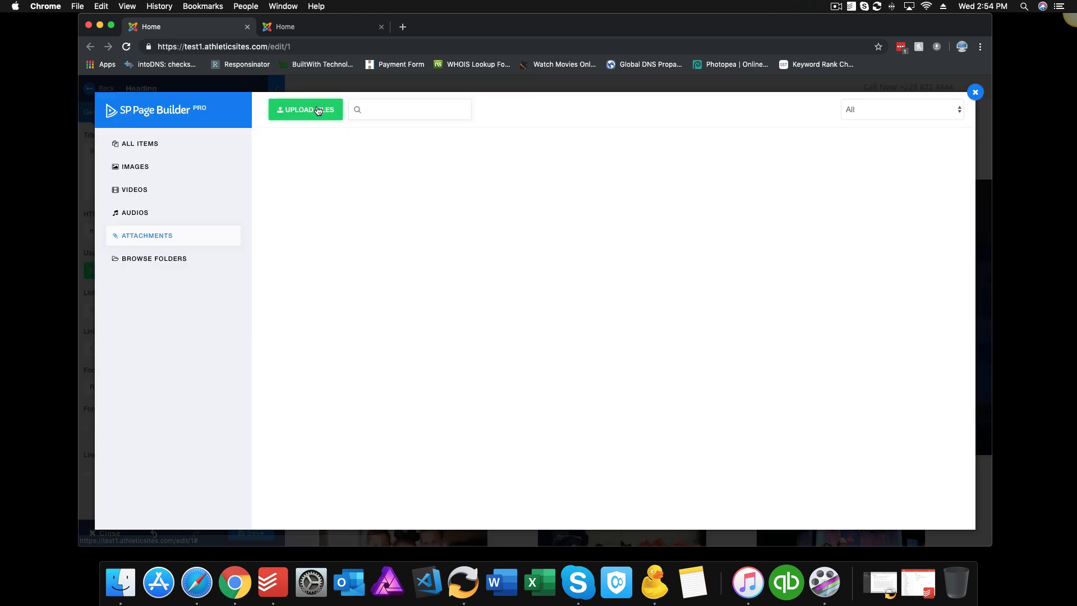
pyautogui.press('Escape')
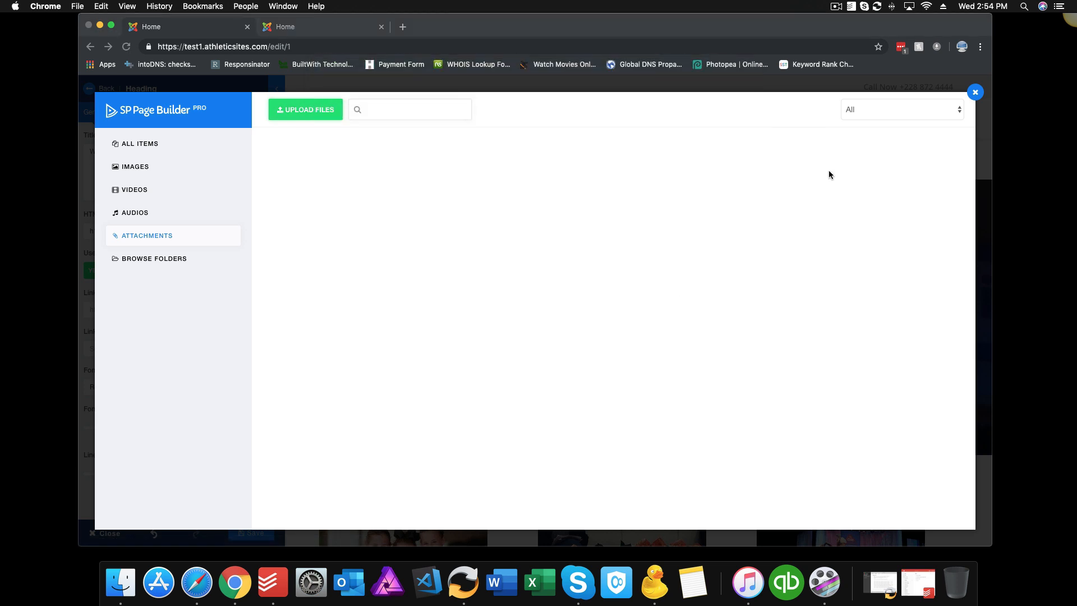
pyautogui.click(975, 93)
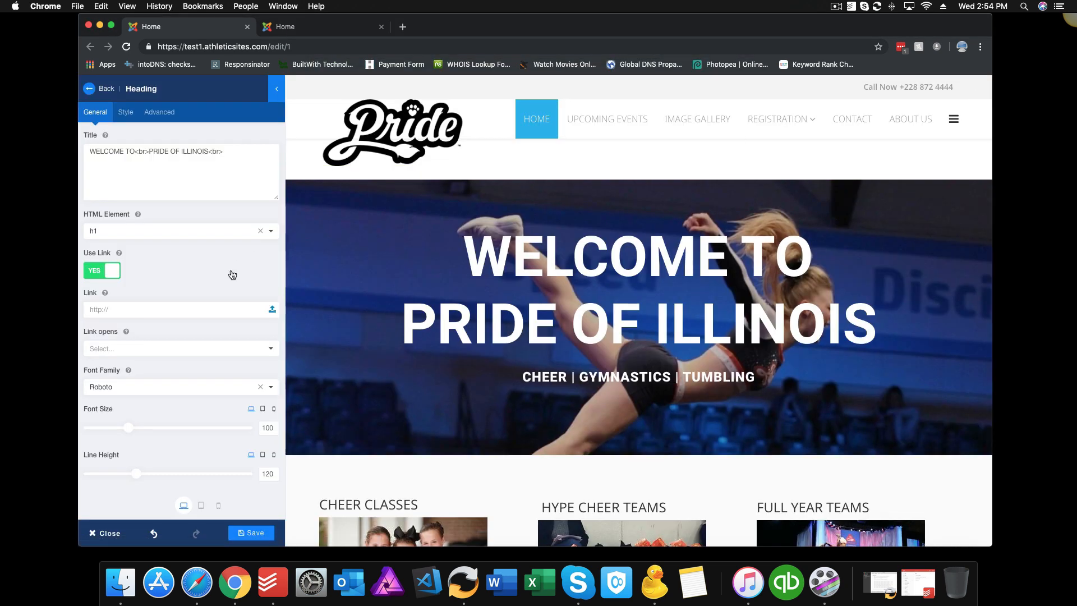
pyautogui.click(100, 271)
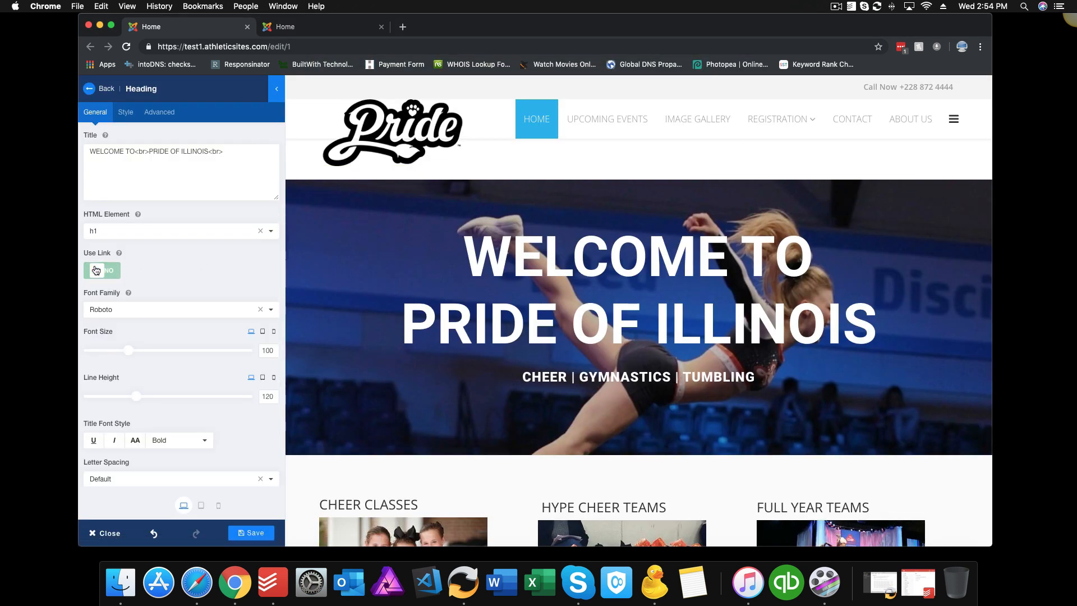
# - Try the League Script font family on the main hero heading
pyautogui.scroll(-2, 179, 274)
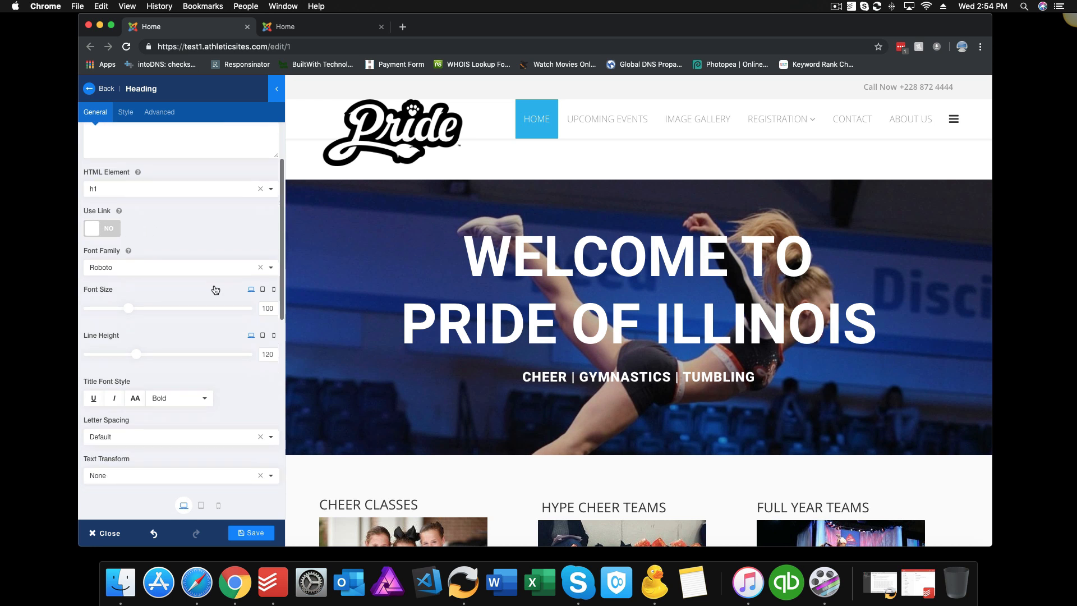
pyautogui.click(272, 269)
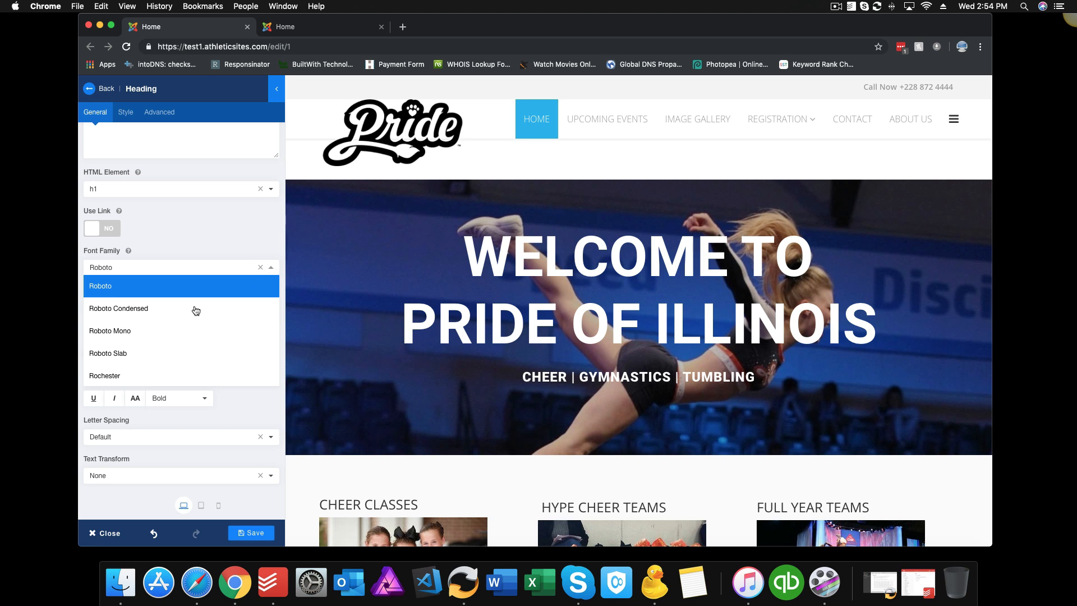
pyautogui.scroll(-3, 185, 331)
pyautogui.scroll(15, 186, 337)
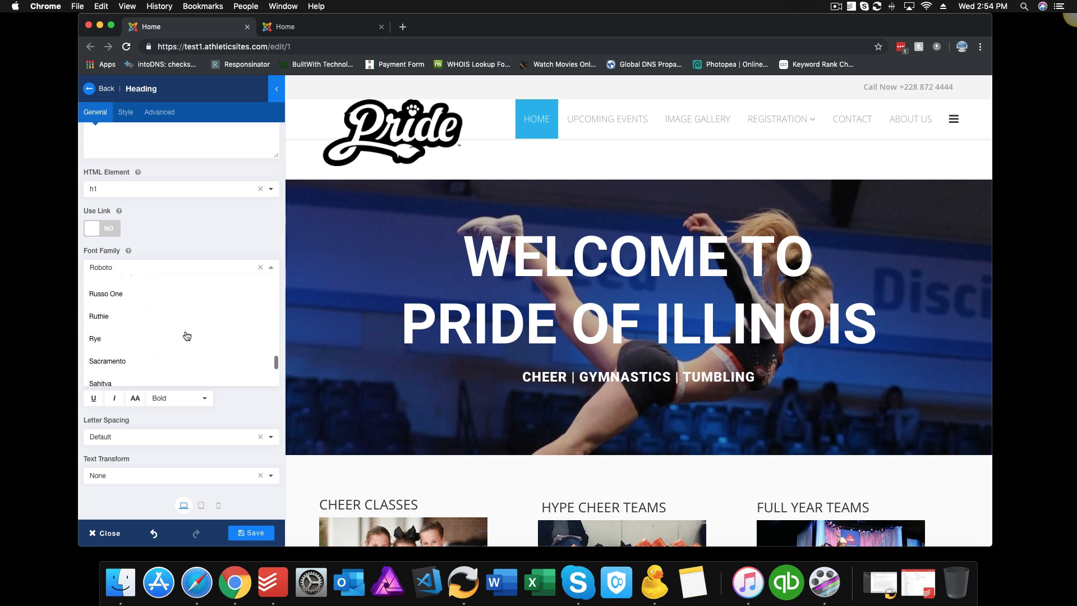
pyautogui.scroll(10, 187, 335)
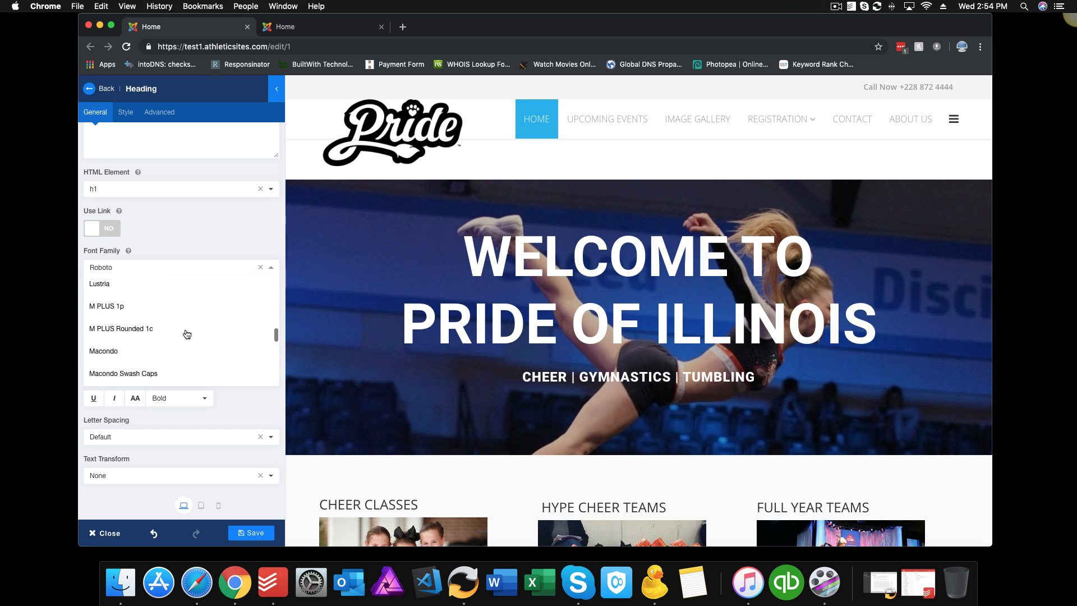
pyautogui.scroll(2, 187, 334)
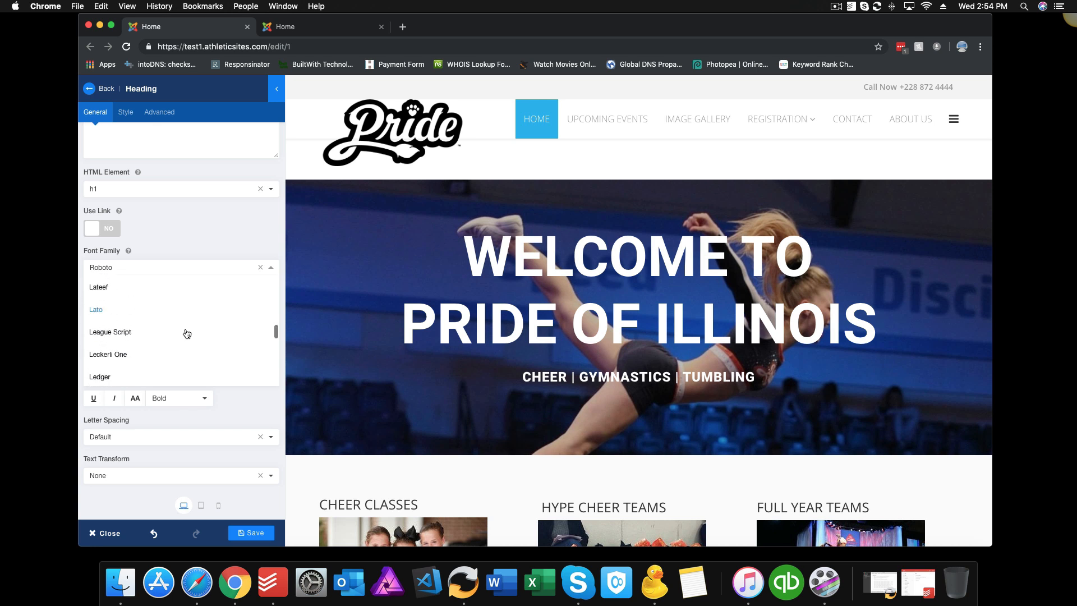
pyautogui.click(124, 331)
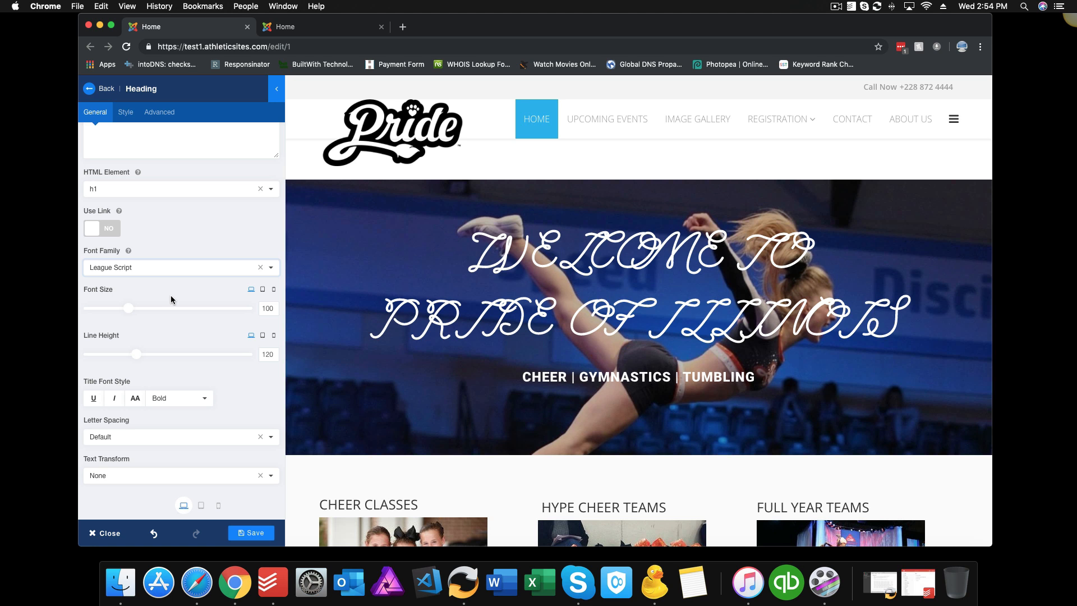
# - Try the Leckerli One font on the heading, and set its font family to Lekton
pyautogui.click(271, 268)
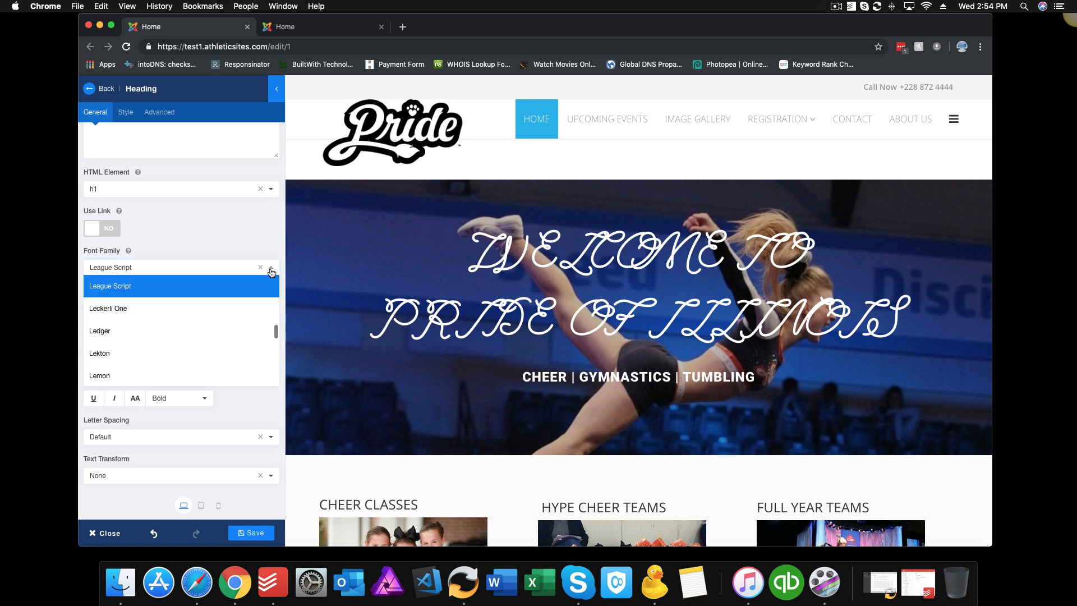
pyautogui.click(158, 314)
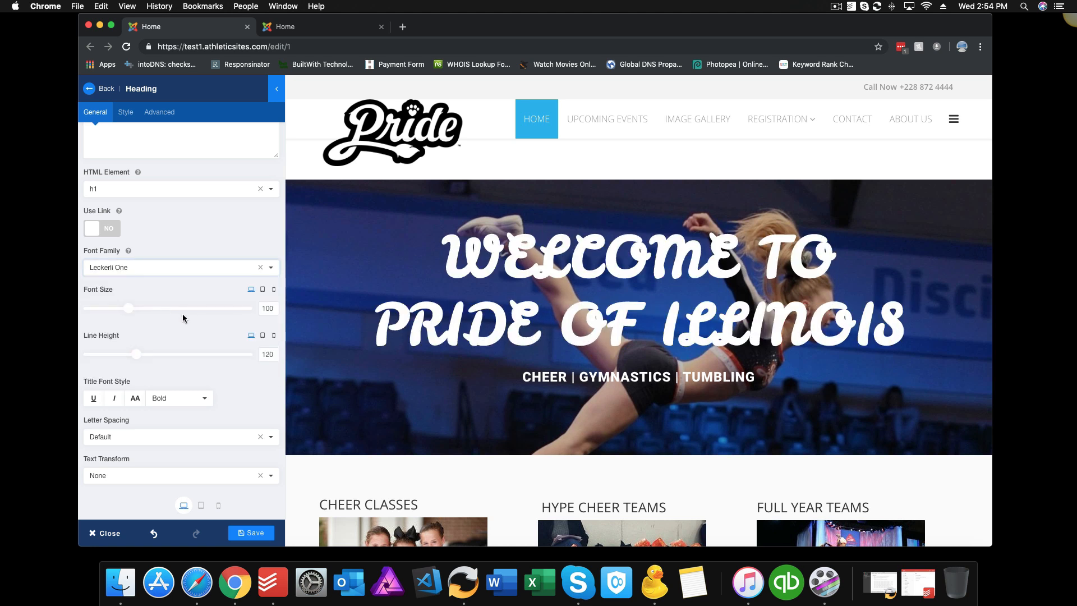
pyautogui.click(271, 267)
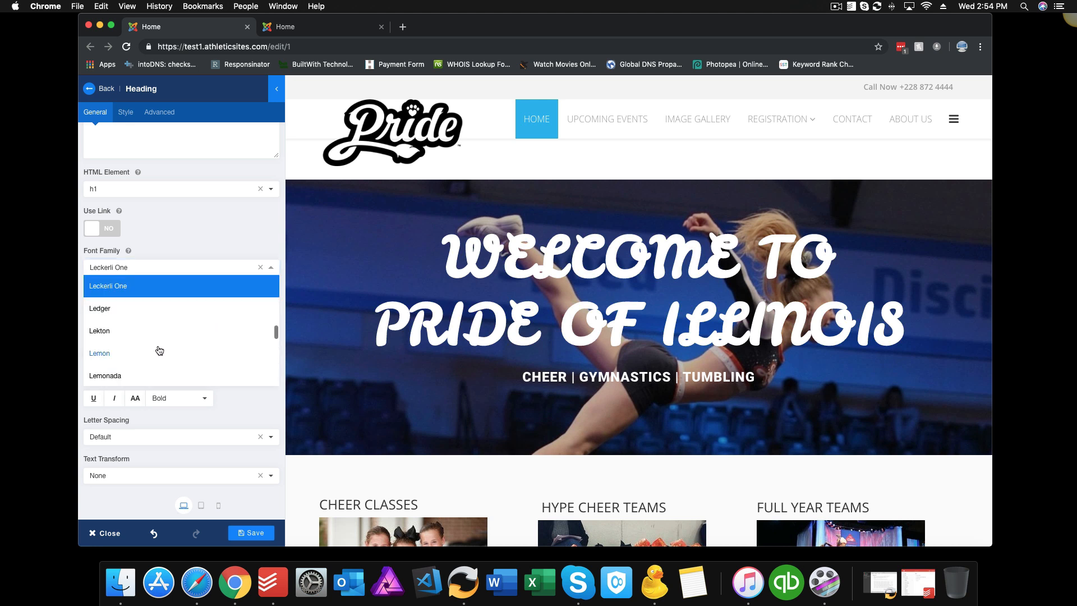
pyautogui.click(144, 335)
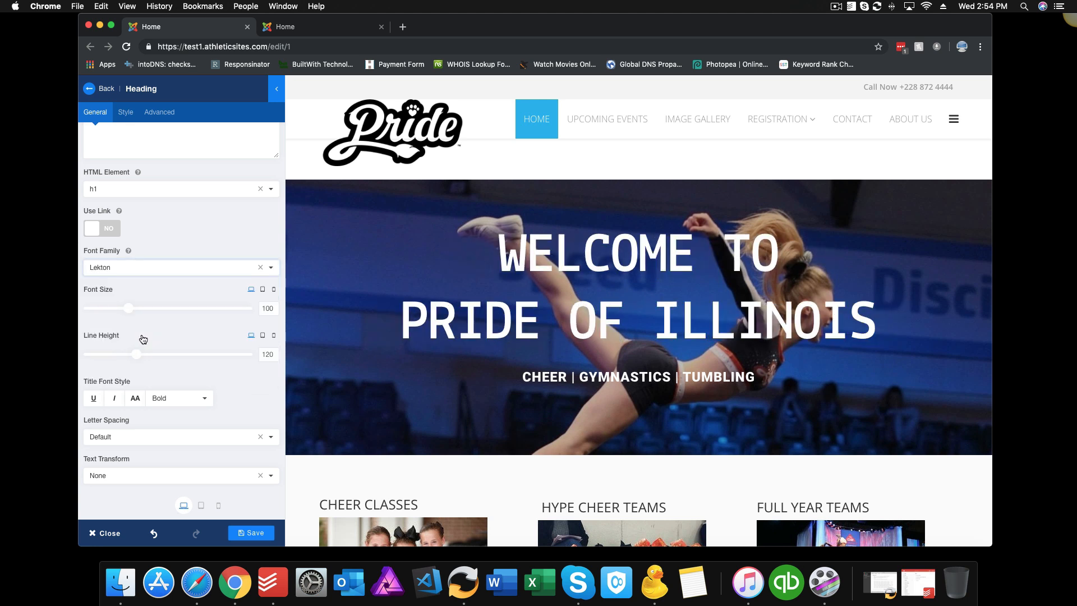
# - Increase the heading's desktop font size to 218 and its line height to 180
pyautogui.scroll(-1, 131, 313)
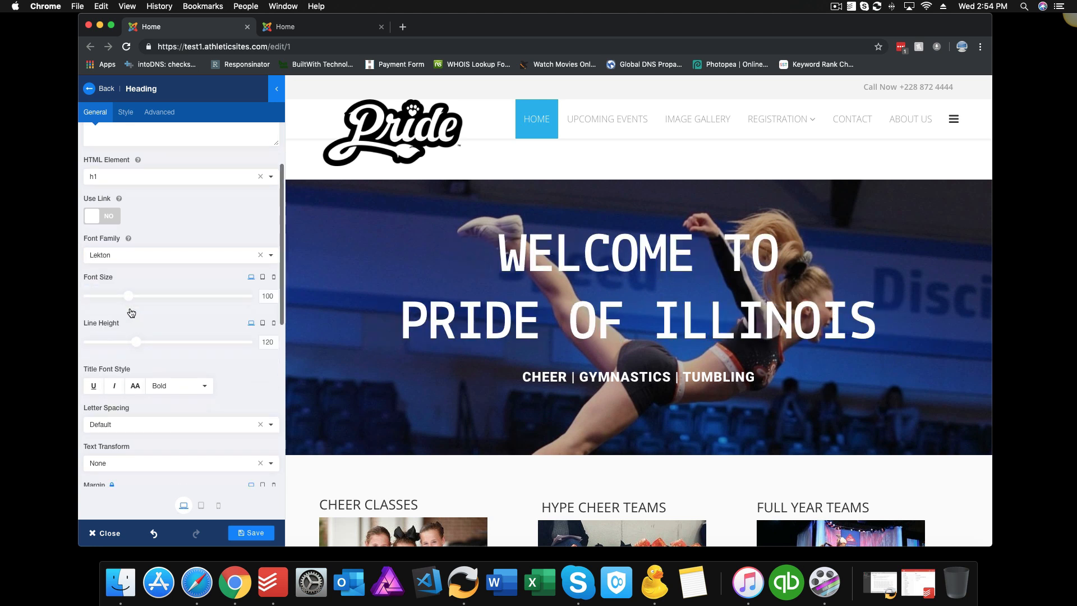
pyautogui.moveTo(130, 308); pyautogui.dragTo(176, 304)
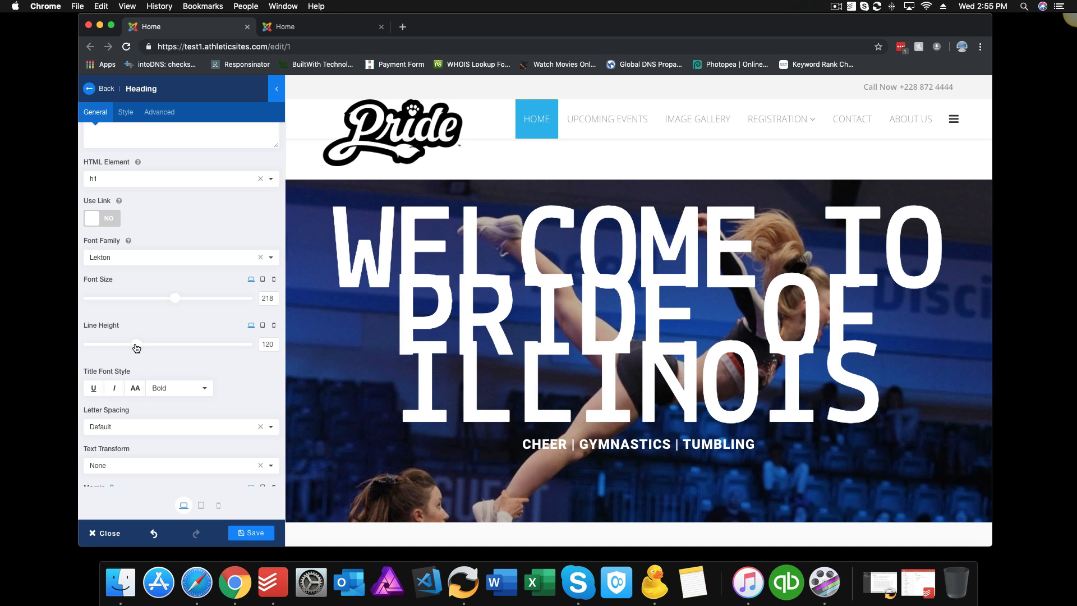
pyautogui.moveTo(136, 347)
pyautogui.mouseDown()
pyautogui.moveTo(114, 346)
pyautogui.moveTo(131, 346)
pyautogui.mouseUp()
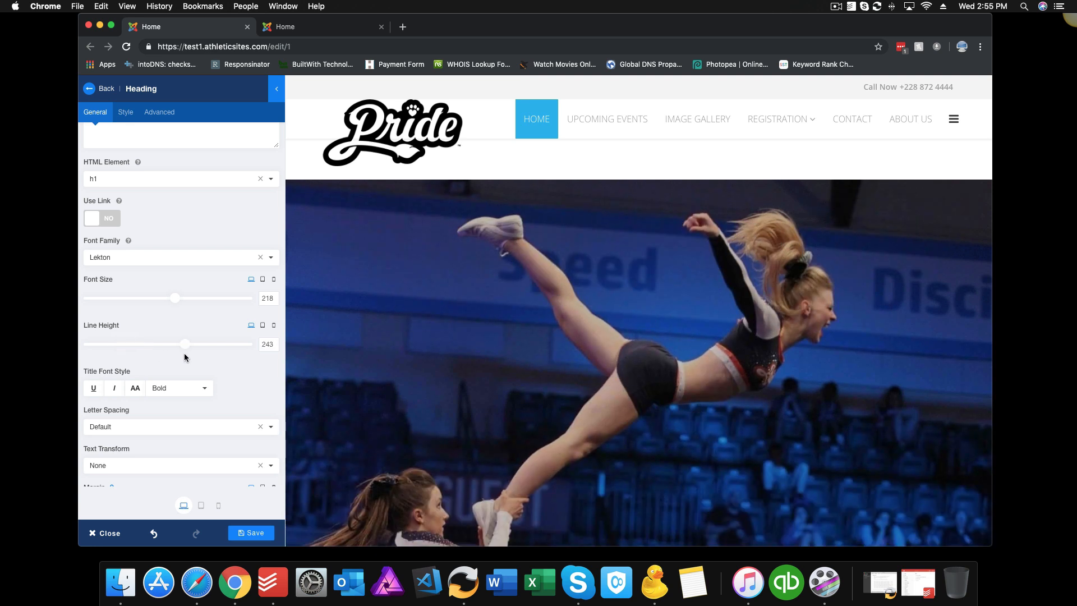
pyautogui.click(187, 344)
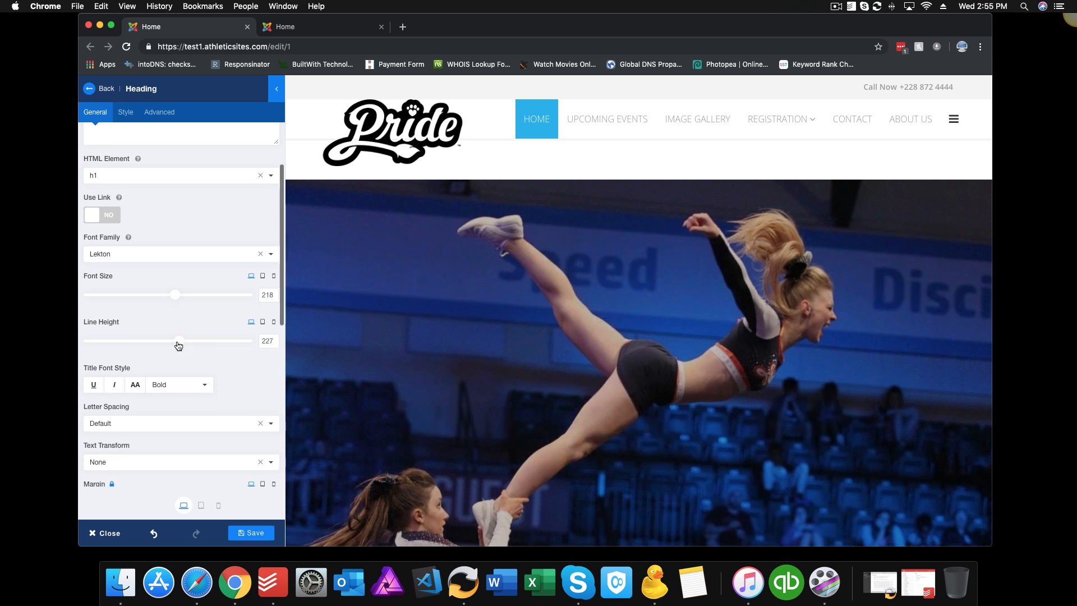
pyautogui.moveTo(187, 344); pyautogui.dragTo(170, 345)
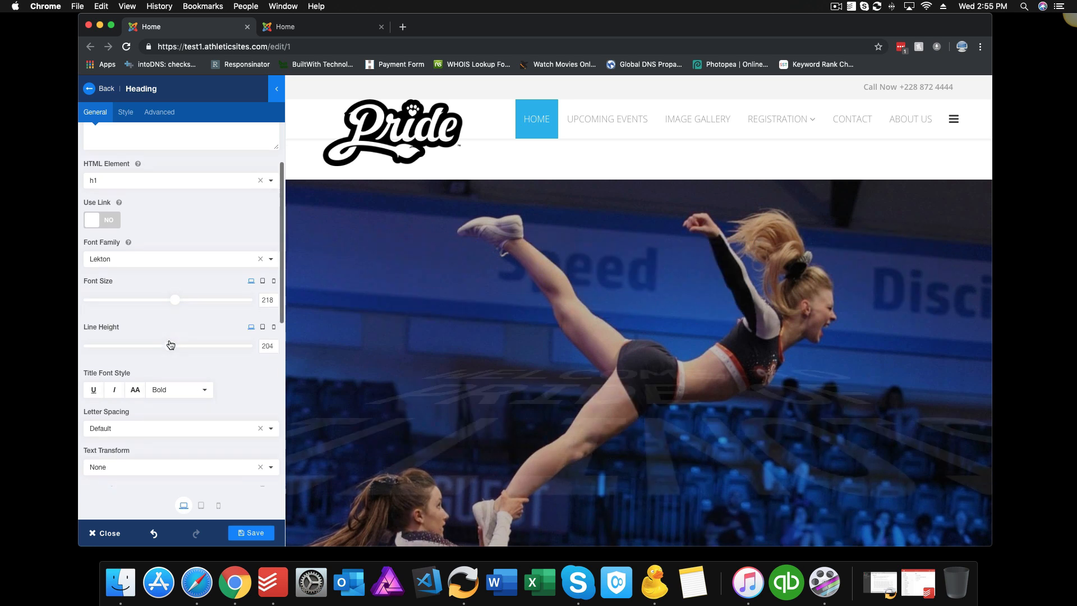
pyautogui.moveTo(171, 344); pyautogui.dragTo(160, 345)
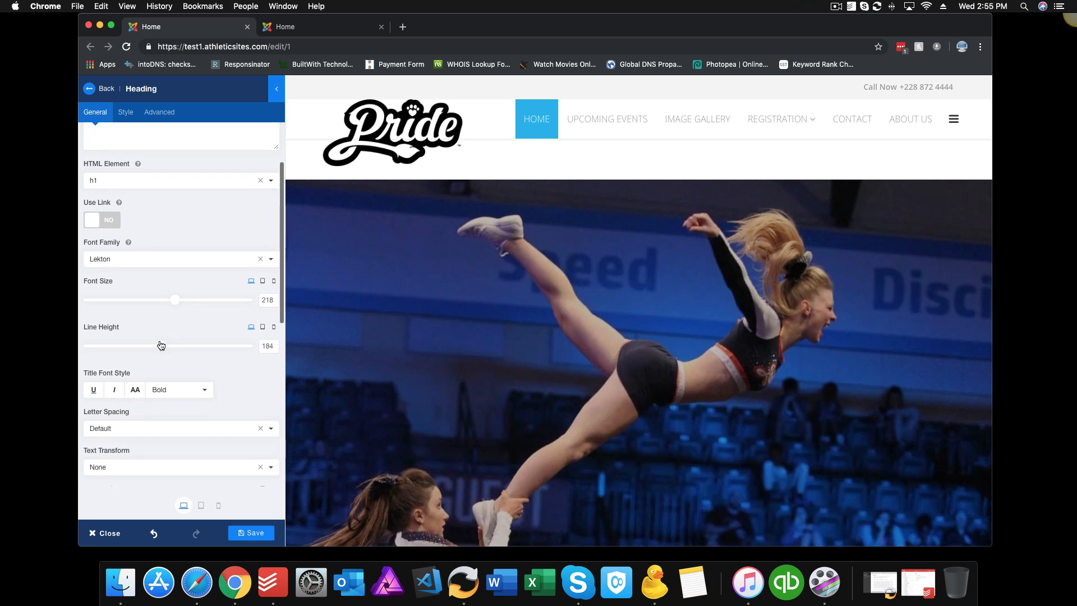
# - Try the underline, italic and all-caps title styles with none kept on, and view the font weight options without changing Bold
pyautogui.scroll(-2, 203, 349)
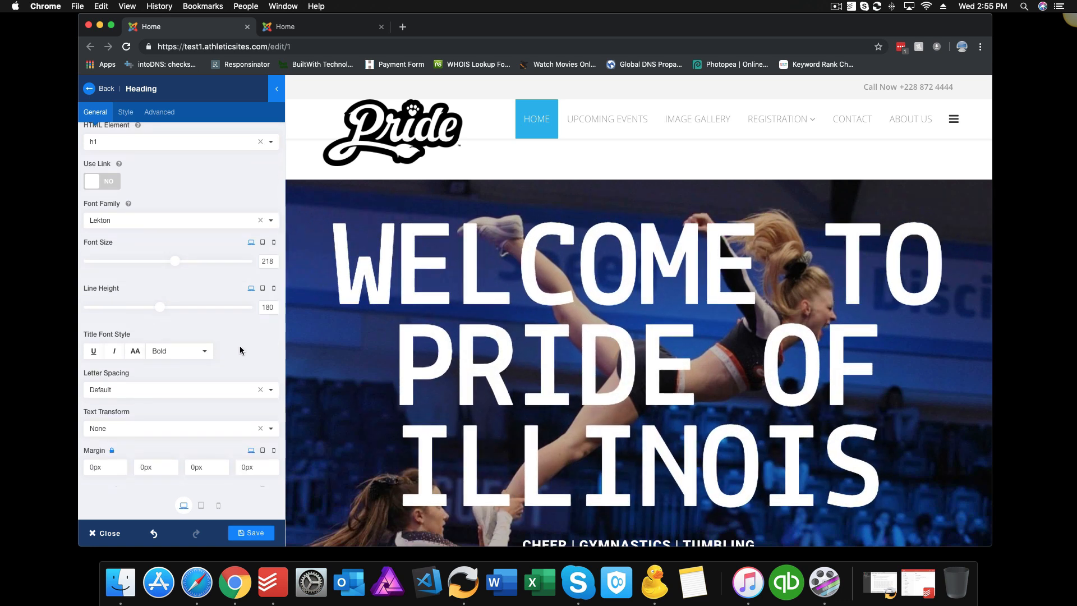
pyautogui.click(94, 352)
pyautogui.click(115, 353)
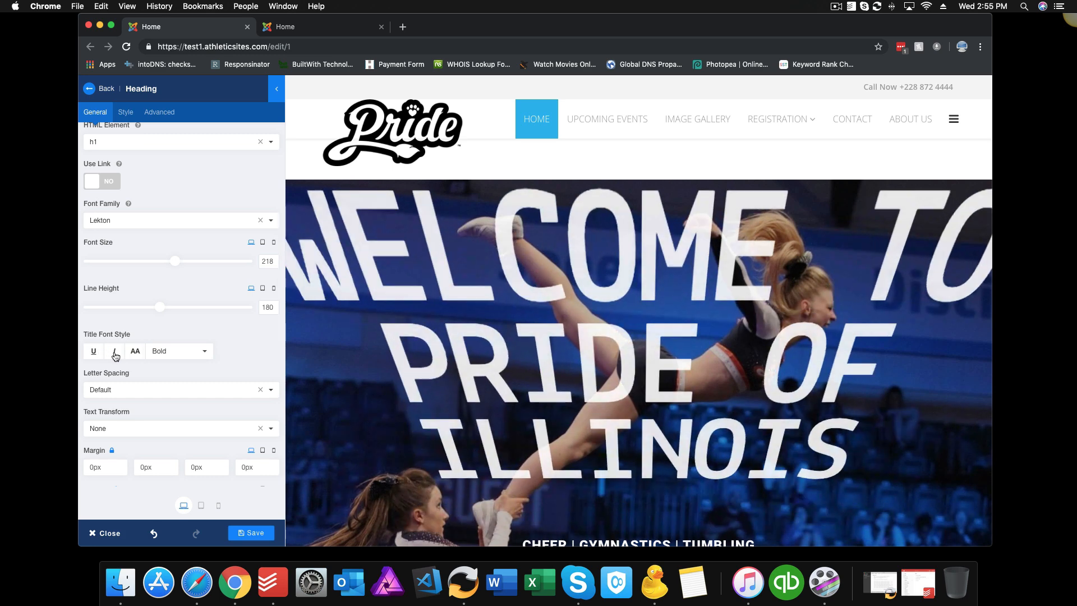
pyautogui.click(115, 353)
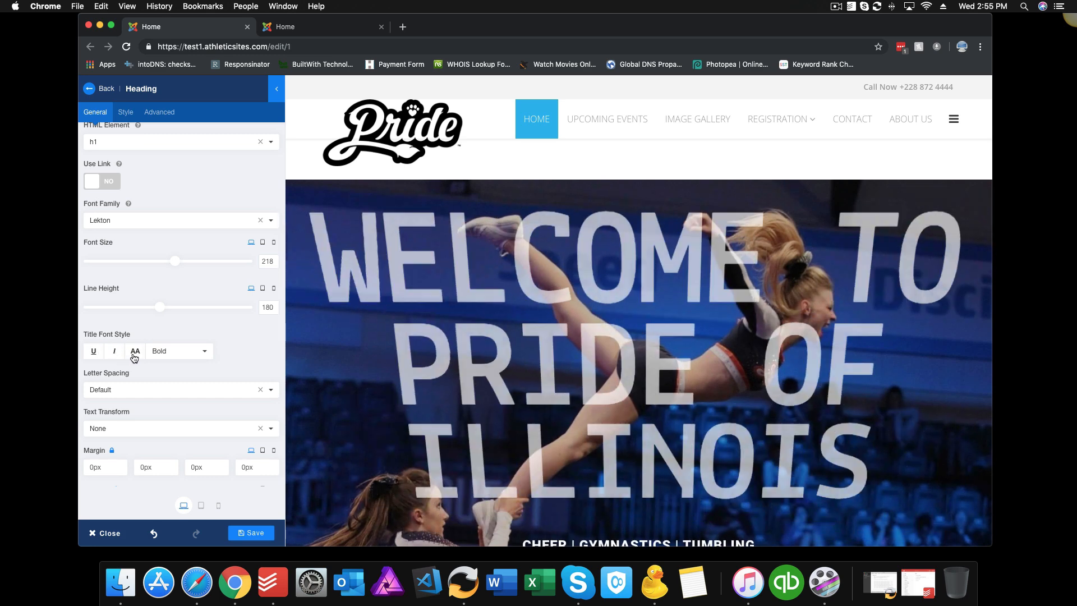
pyautogui.click(136, 353)
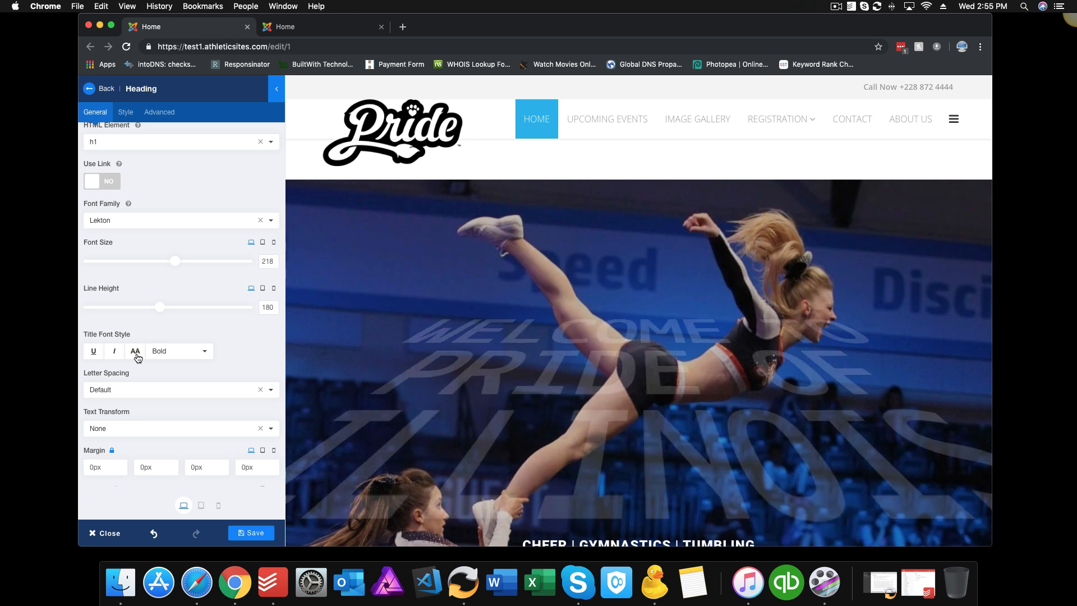
pyautogui.click(158, 352)
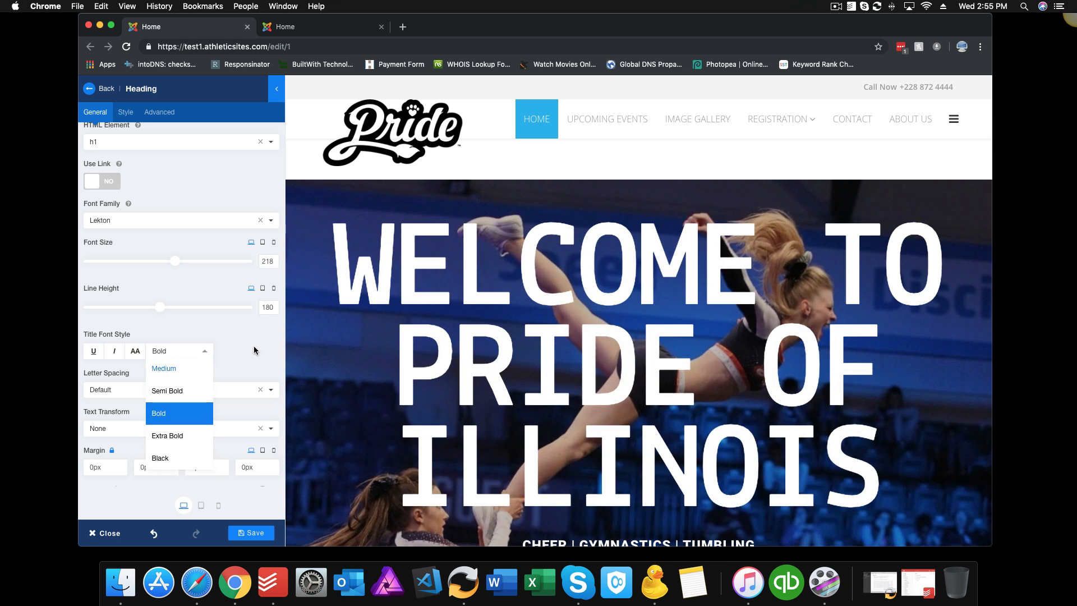
pyautogui.click(254, 350)
# - Try a letter spacing of 5px on the heading, and return it to Default
pyautogui.scroll(-2, 241, 346)
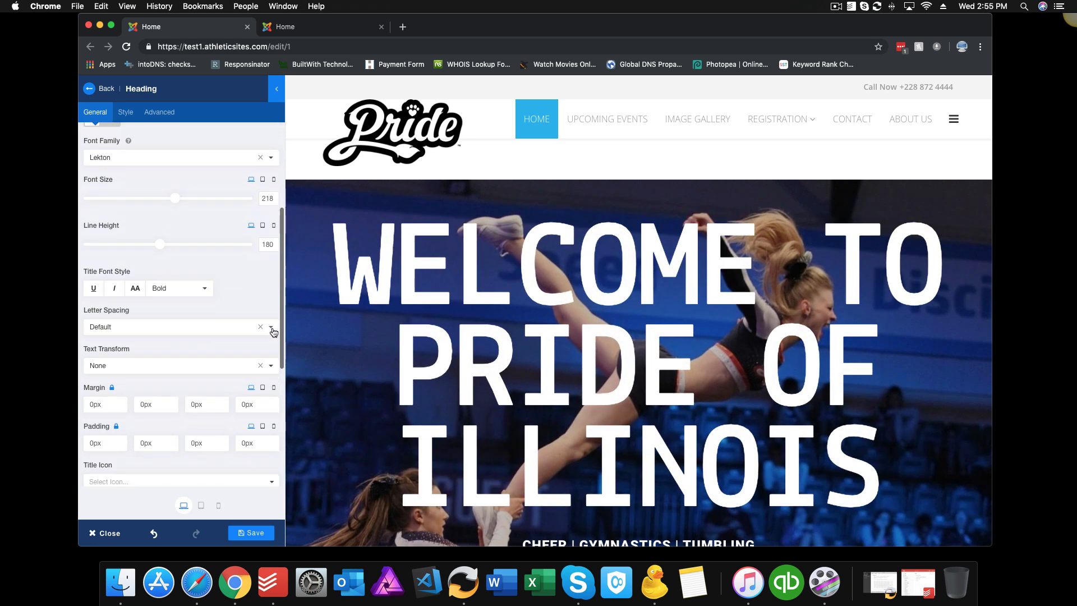
pyautogui.click(272, 328)
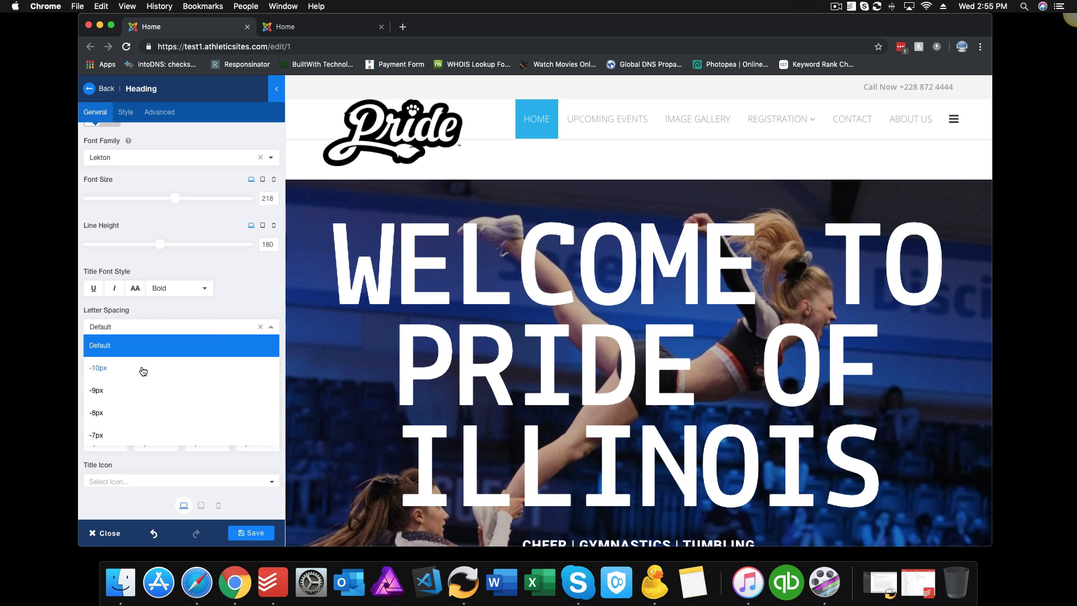
pyautogui.scroll(-10, 143, 371)
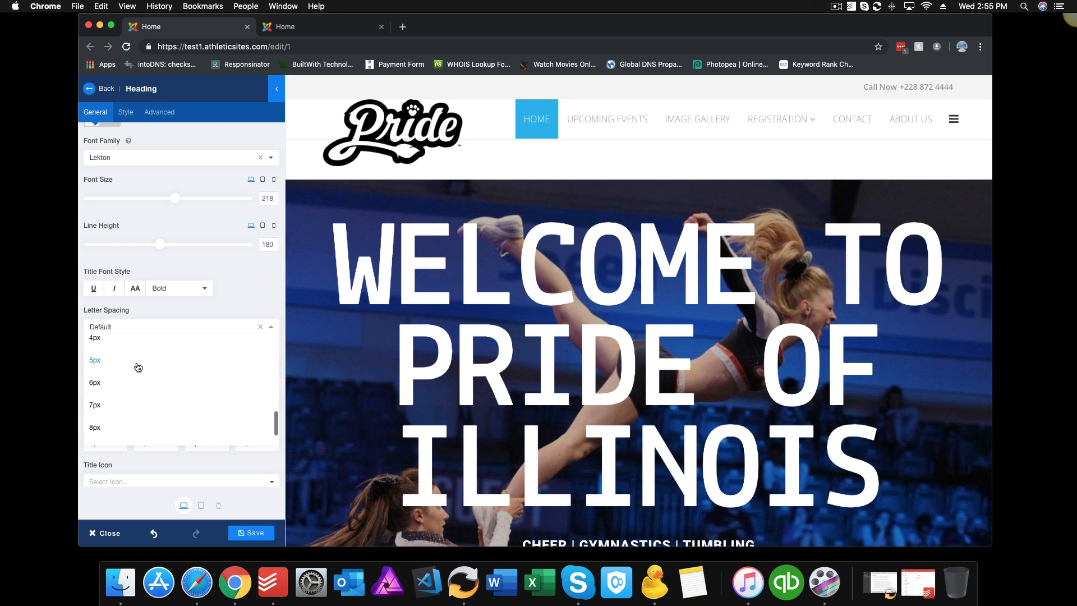
pyautogui.click(137, 364)
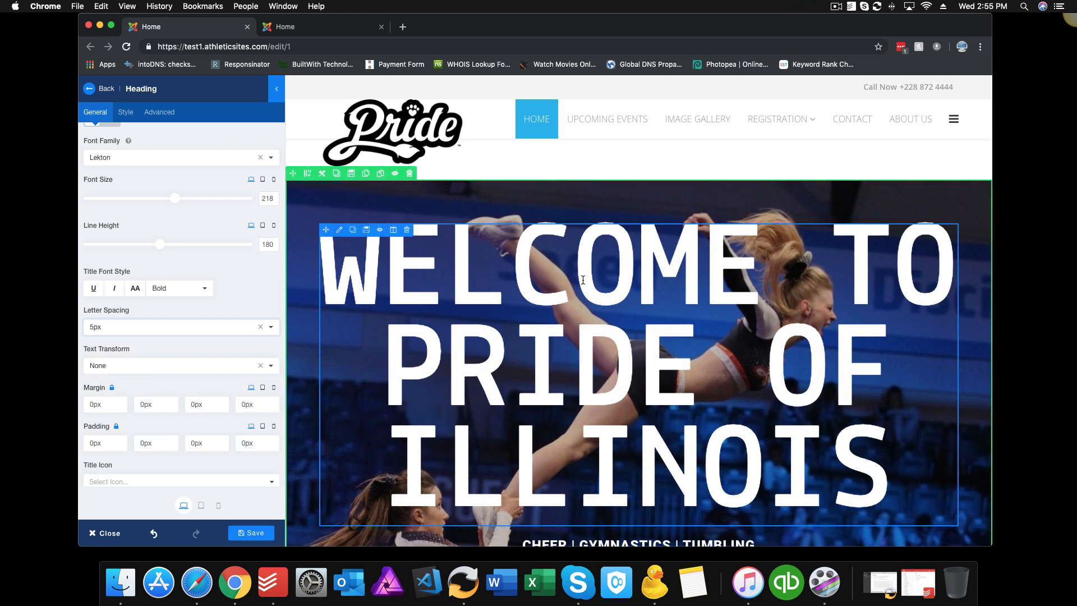
pyautogui.click(271, 330)
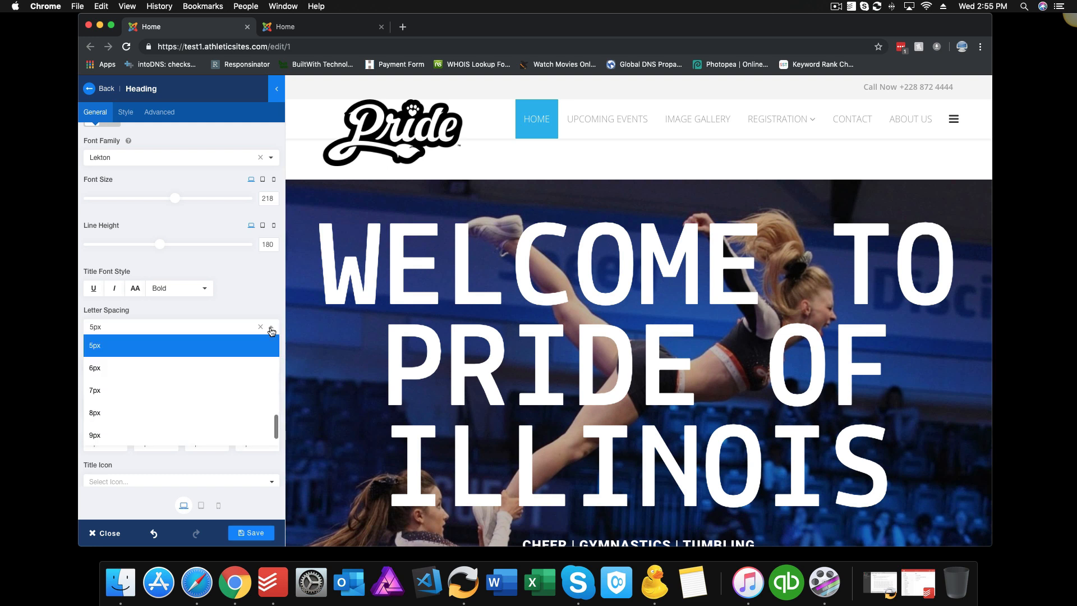
pyautogui.scroll(2, 151, 344)
pyautogui.click(148, 344)
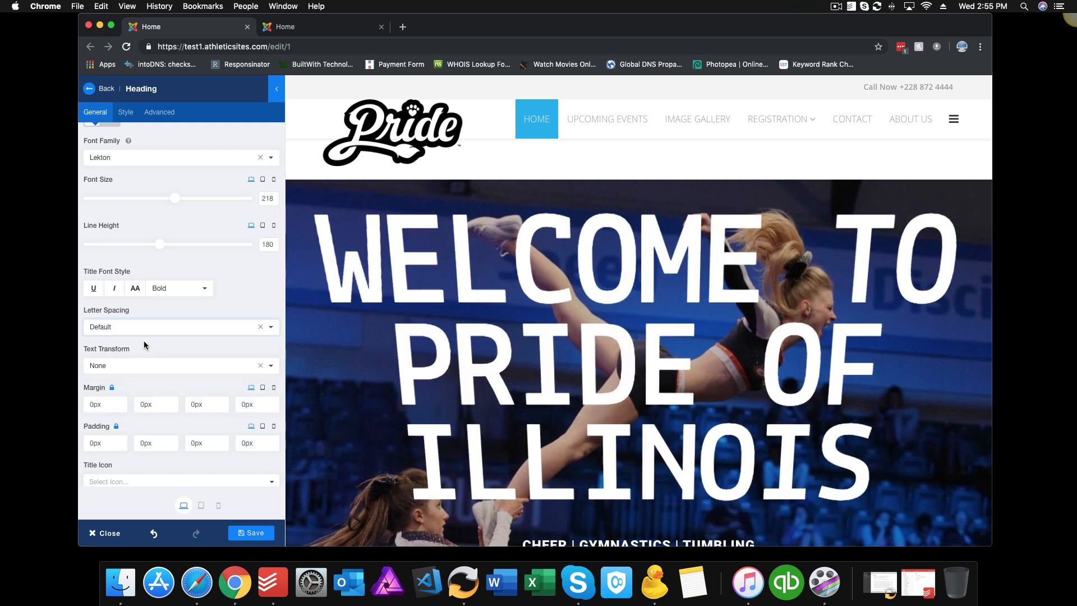
# - Try the Capitalize and Lowercase text transforms on the heading, and set the transform back to None
pyautogui.click(271, 367)
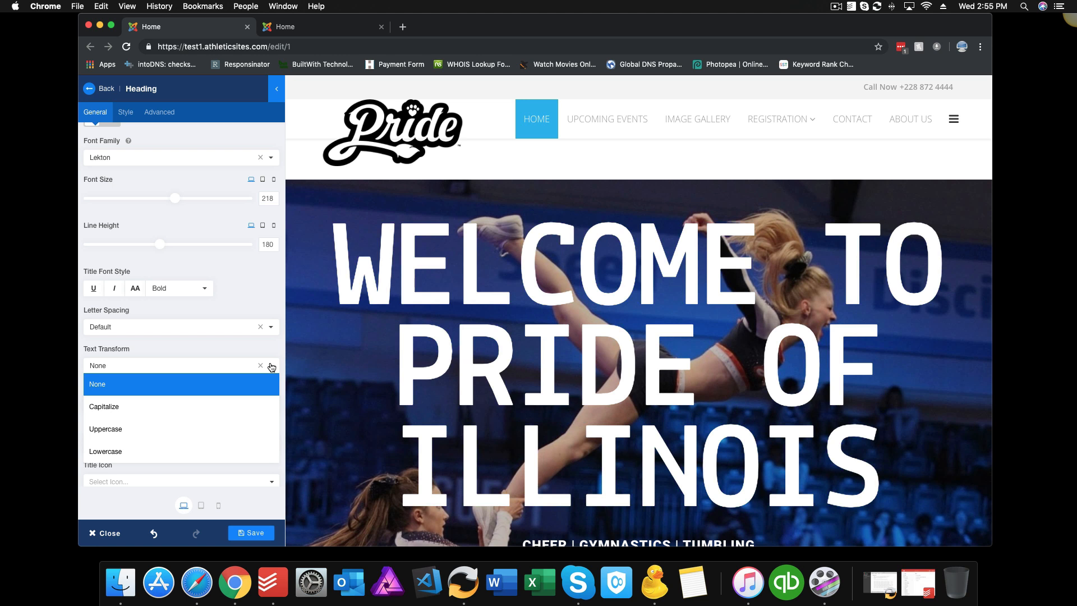
pyautogui.click(118, 407)
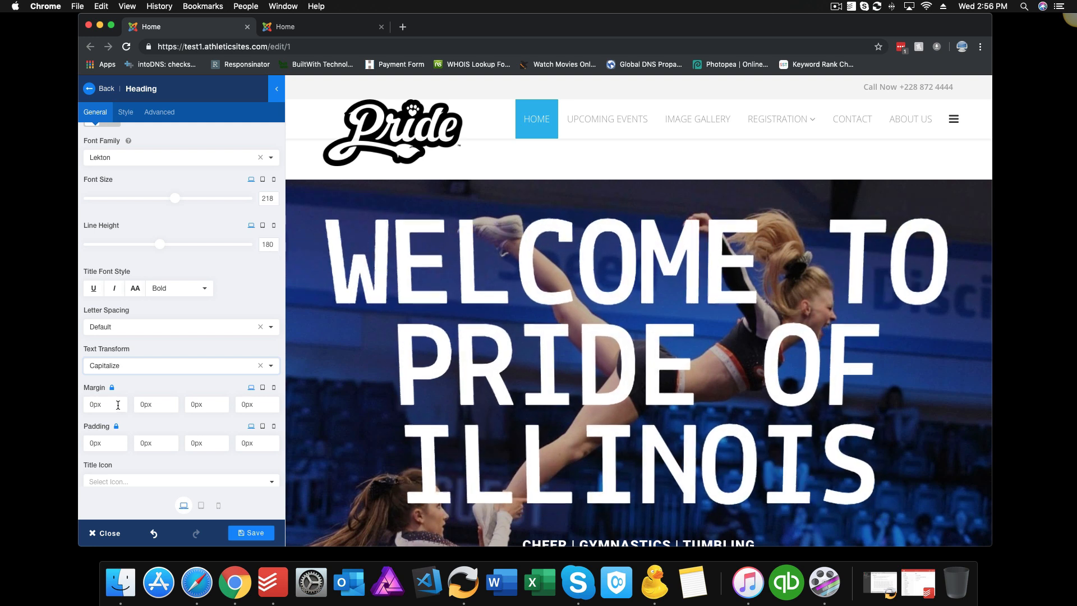
pyautogui.click(270, 367)
pyautogui.scroll(-1, 147, 425)
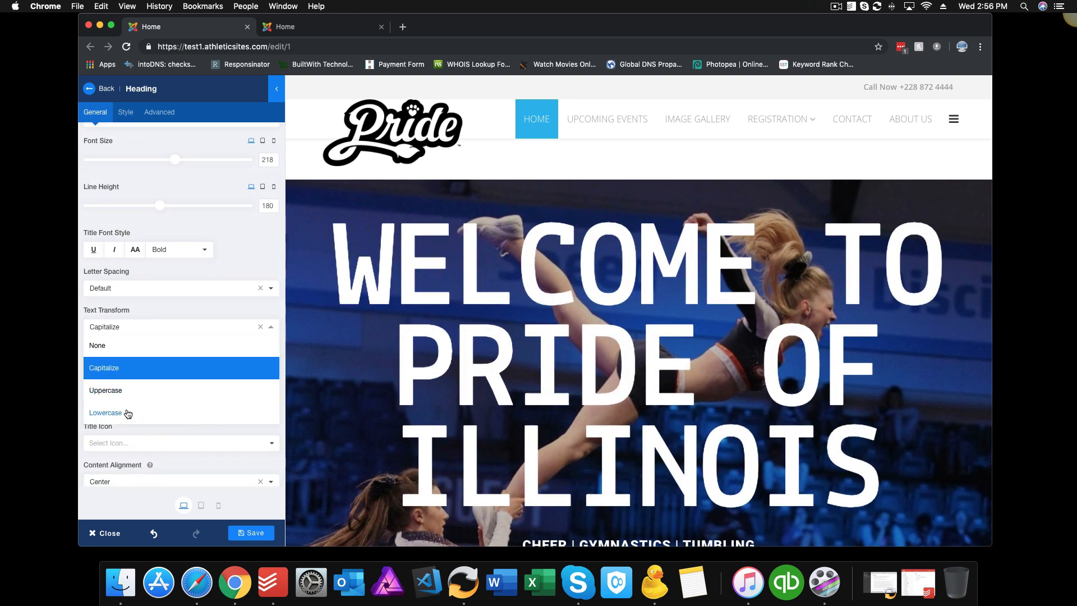
pyautogui.click(125, 413)
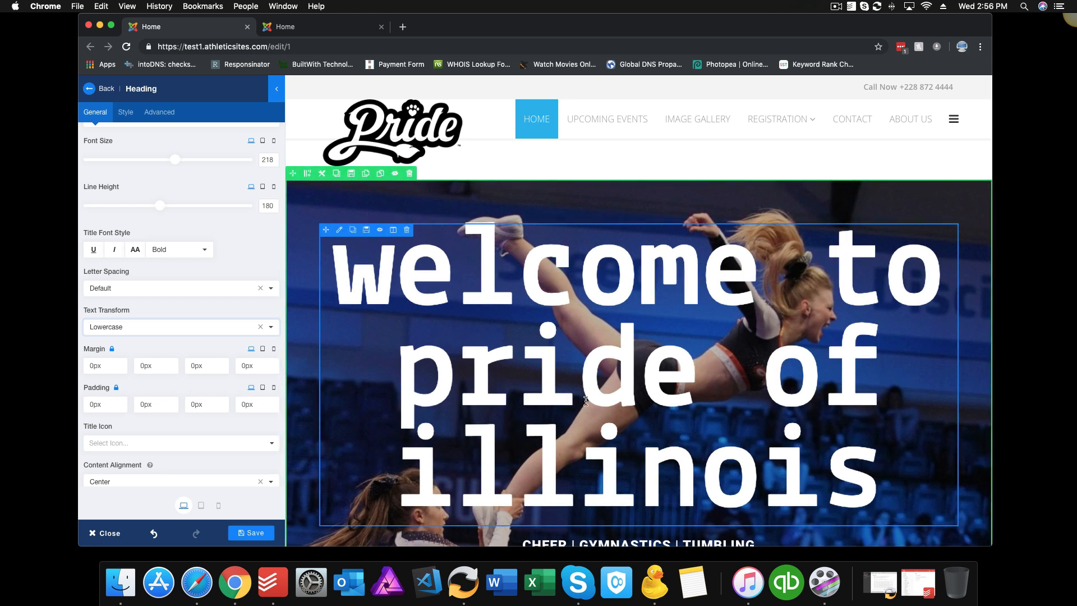
pyautogui.click(275, 332)
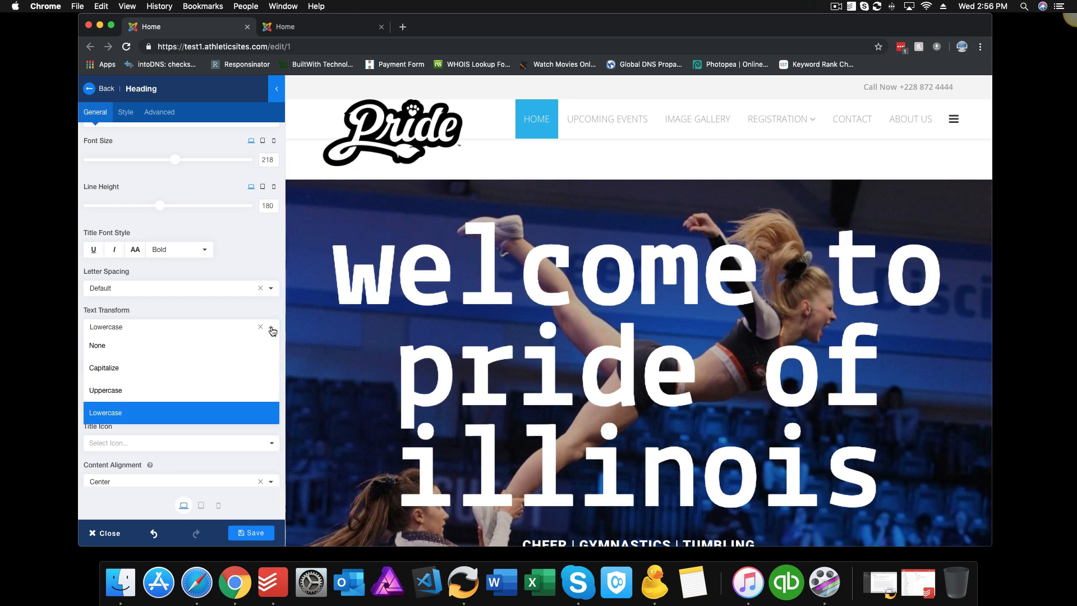
pyautogui.click(219, 349)
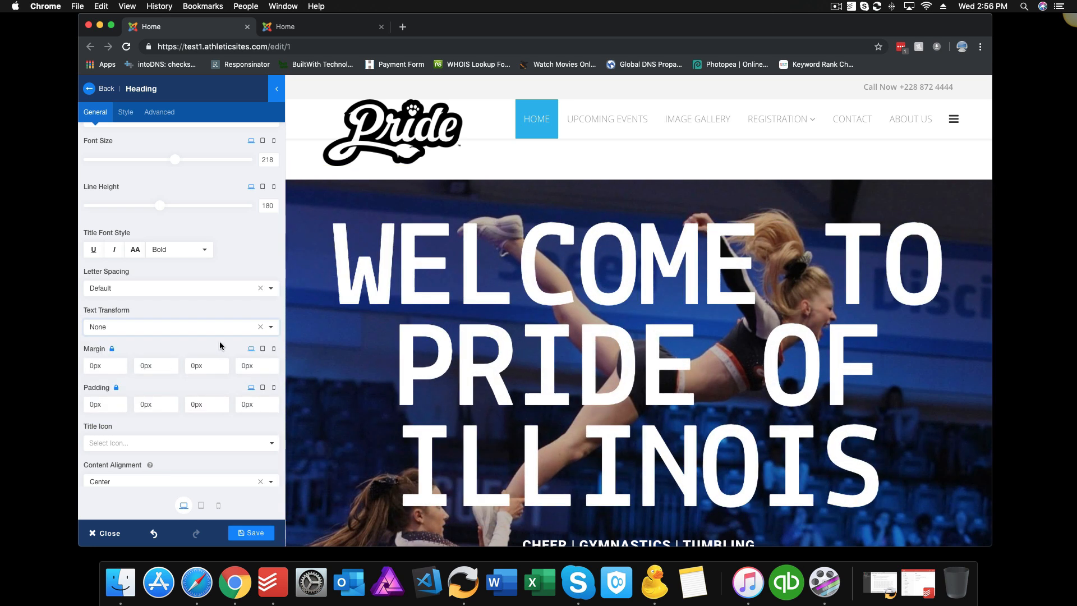
pyautogui.scroll(-3, 226, 348)
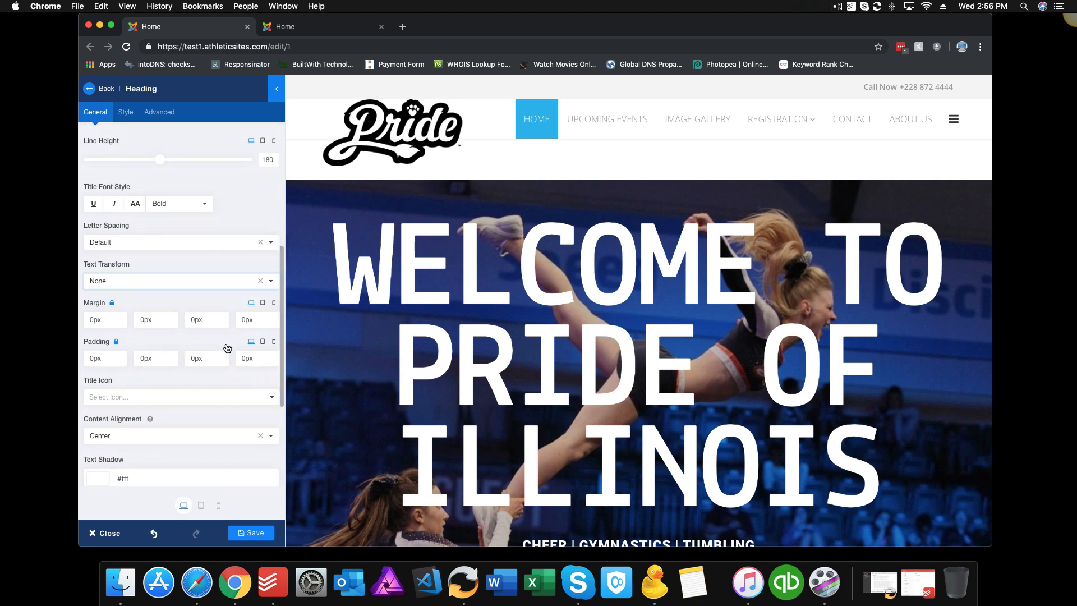
pyautogui.scroll(-1, 227, 348)
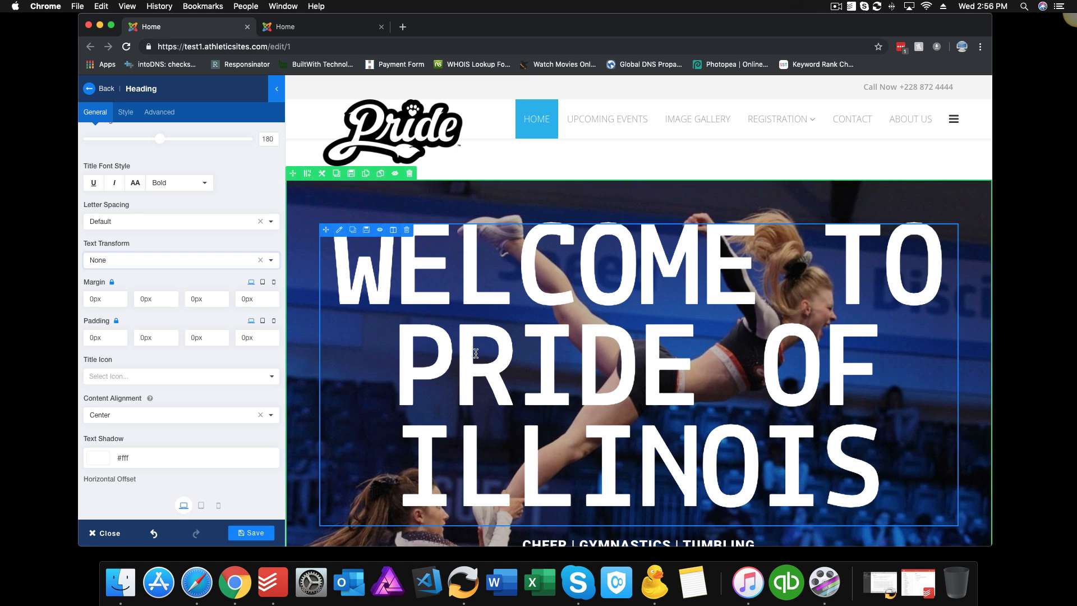
pyautogui.scroll(-5, 488, 370)
pyautogui.scroll(-3, 488, 370)
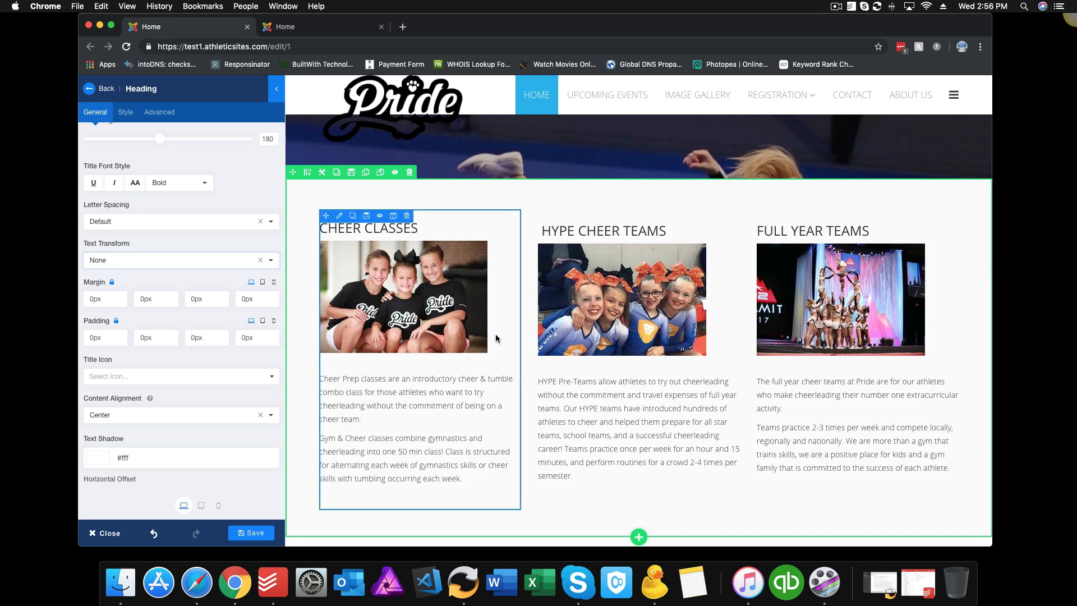
pyautogui.scroll(10, 490, 306)
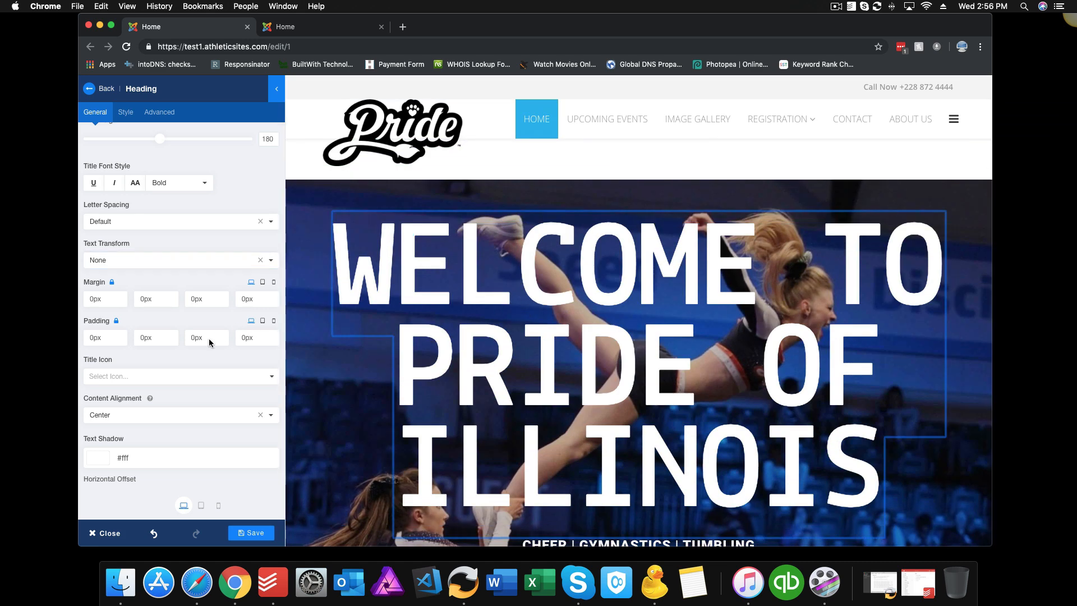
# - Unlock the heading's margin and padding so each side can be set separately
pyautogui.click(90, 298)
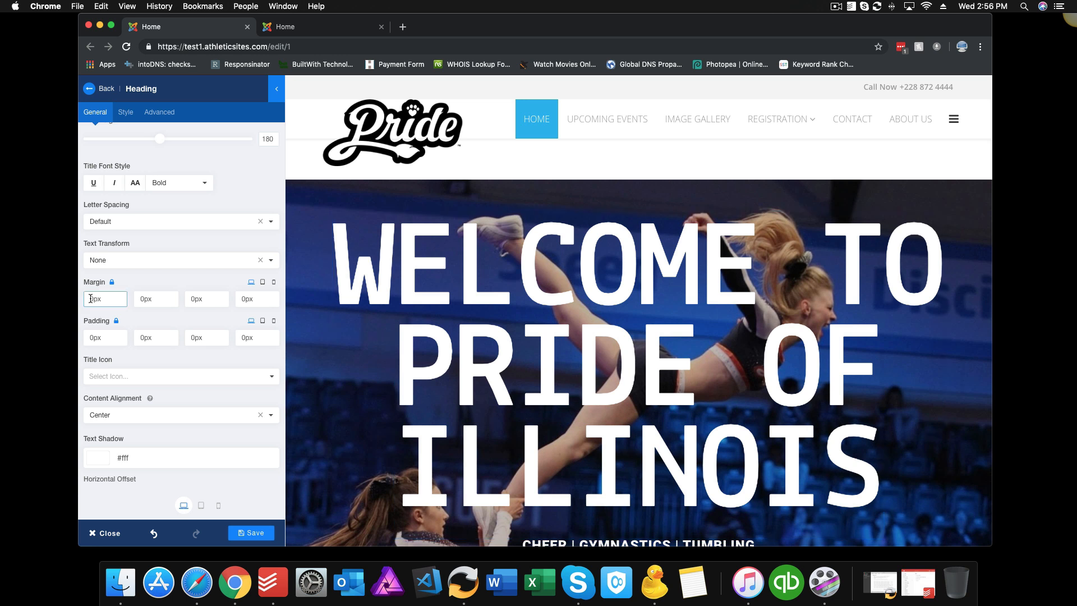
pyautogui.click(125, 280)
pyautogui.scroll(3, 187, 330)
pyautogui.scroll(-3, 186, 330)
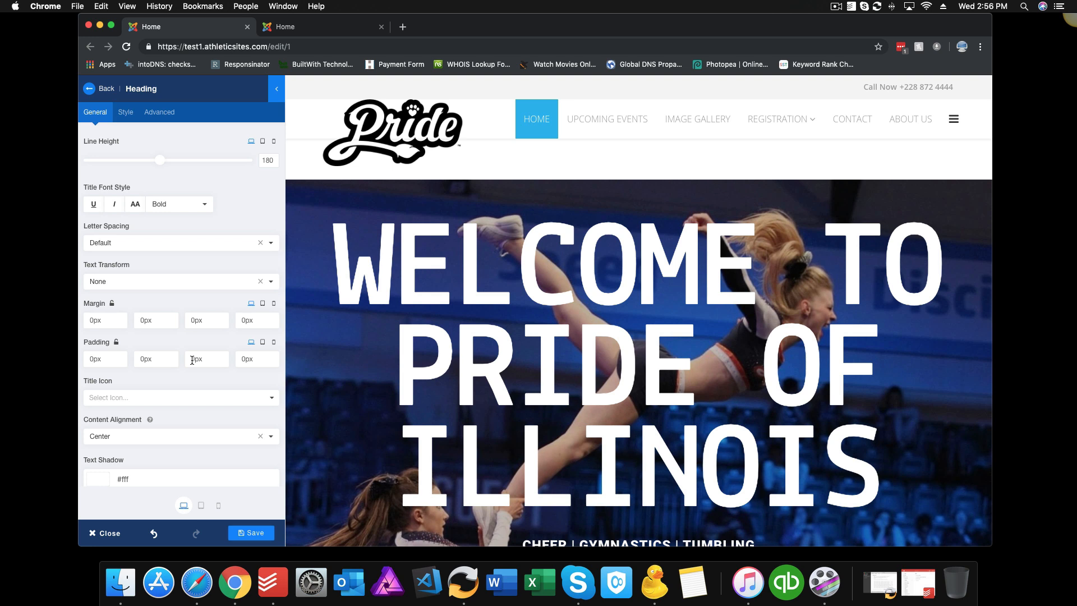
# - Try top paddings of 40px and 100px on the heading, and return the top padding to 0px
pyautogui.click(87, 359)
pyautogui.write('4')
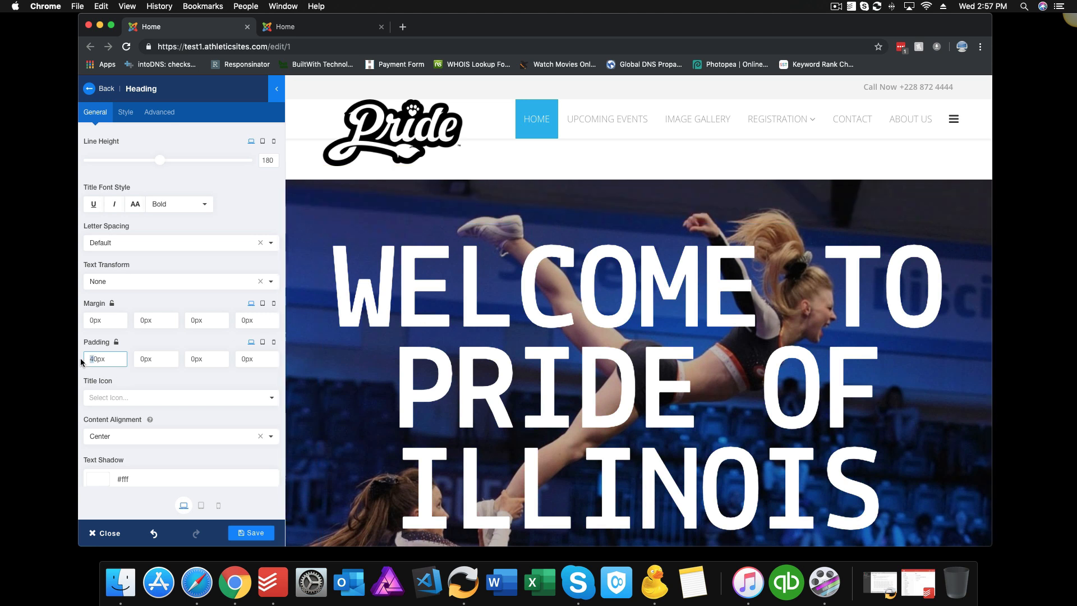
pyautogui.press('BackSpace')
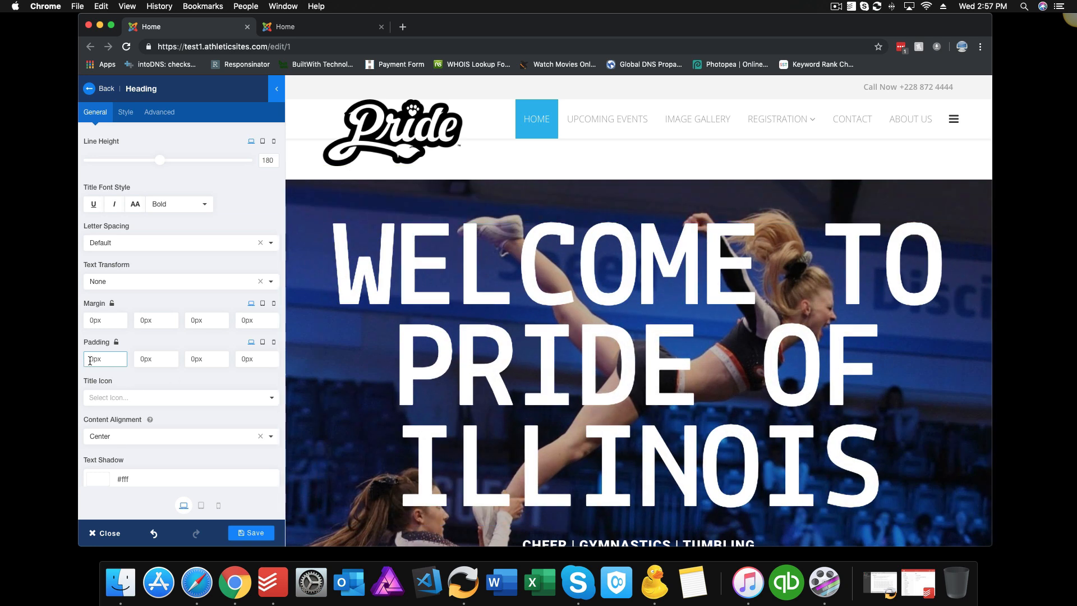
pyautogui.write('10')
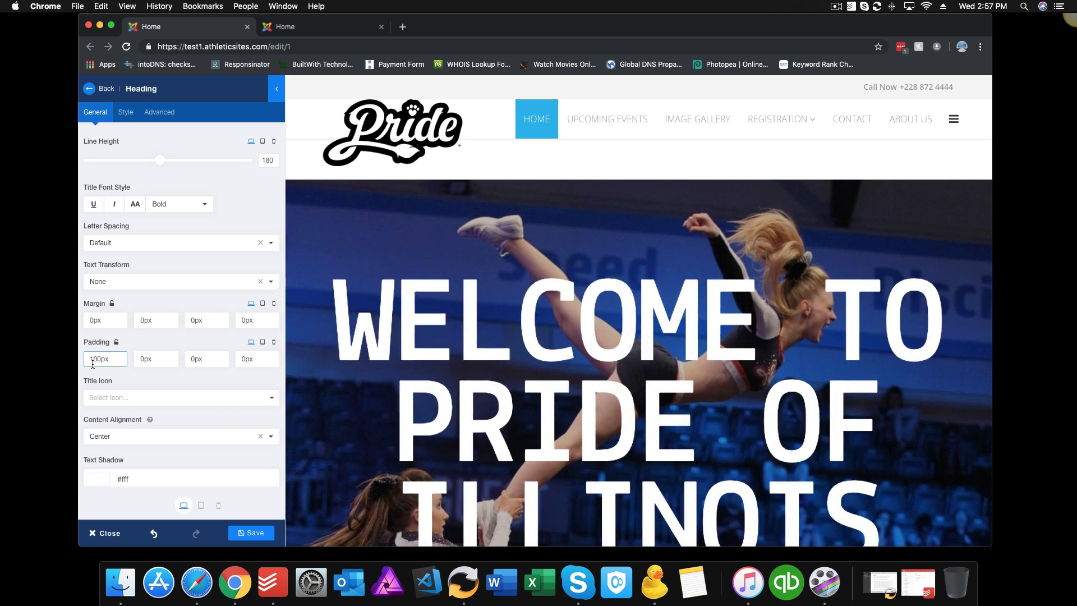
pyautogui.press('BackSpace')
pyautogui.press('BackSpace')
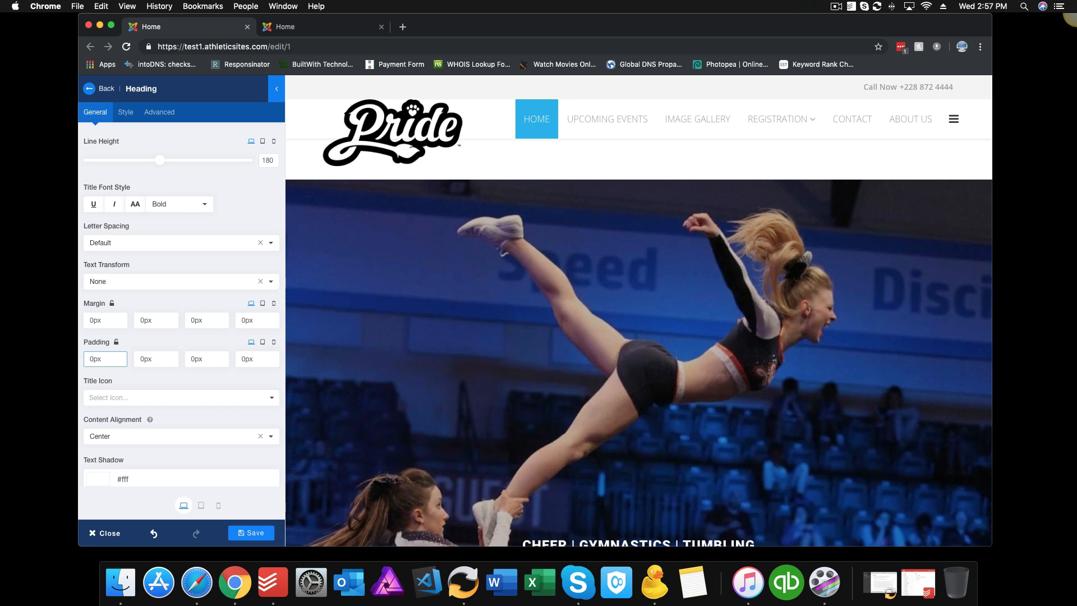
# - Try bottom paddings of 1000px and 100px on the heading, and return the bottom padding to 0px
pyautogui.click(192, 358)
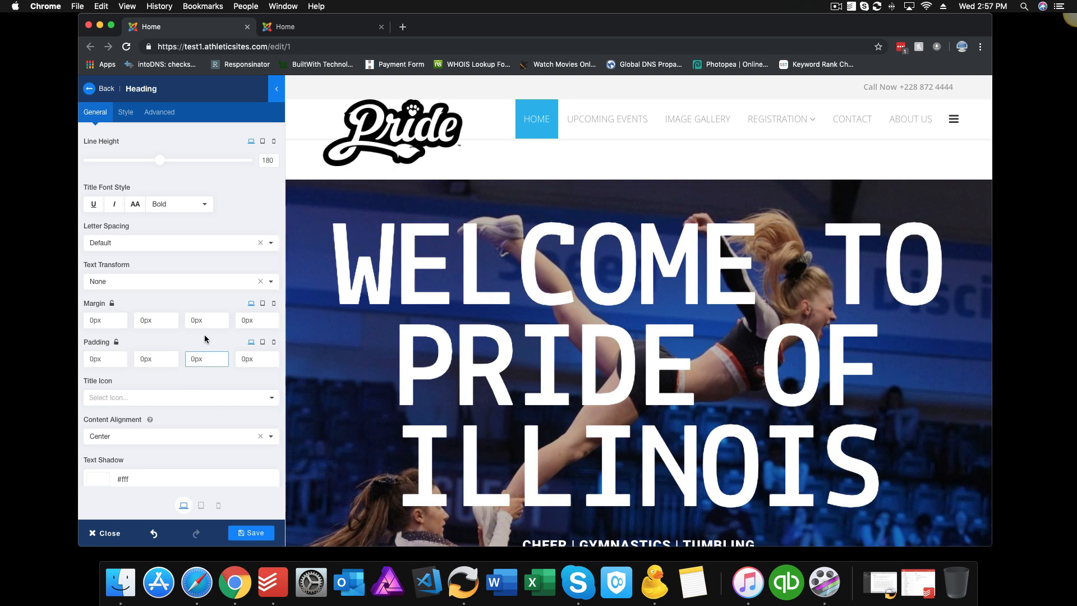
pyautogui.write('100')
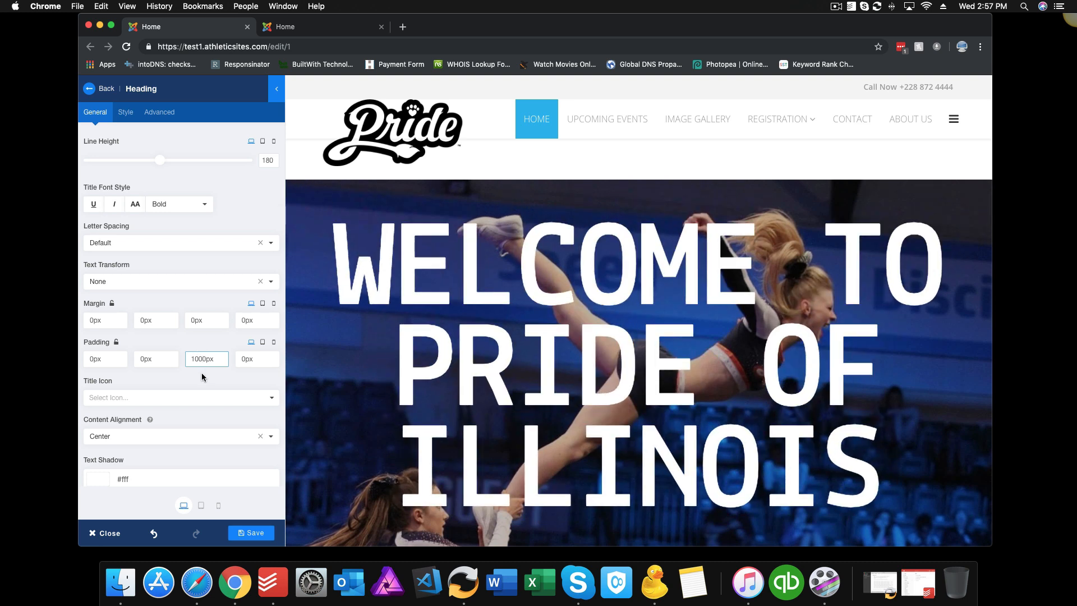
pyautogui.press('BackSpace')
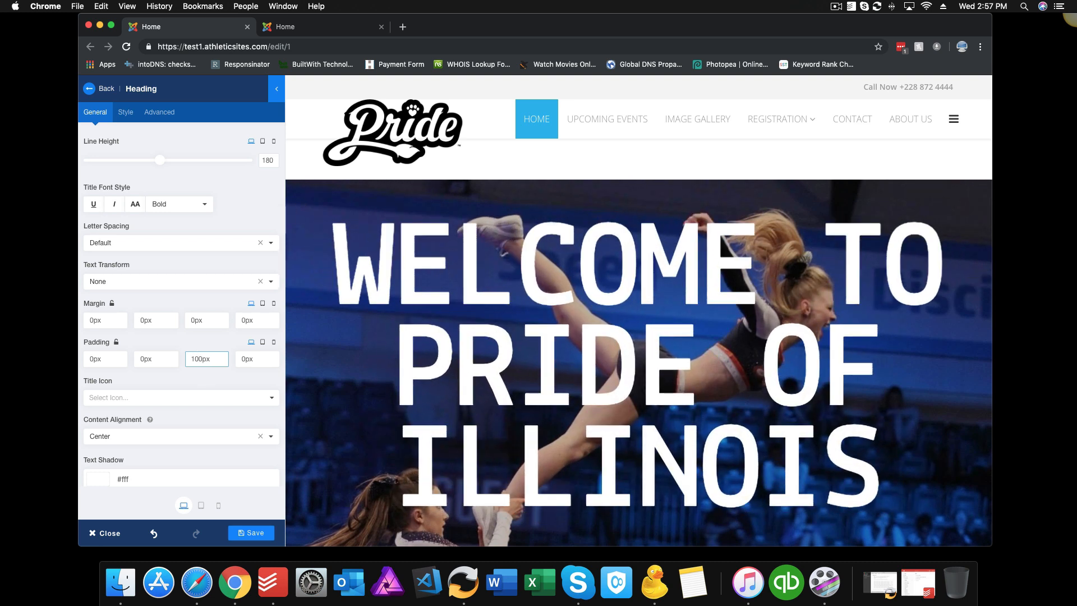
pyautogui.press('BackSpace')
pyautogui.press('BackSpace')
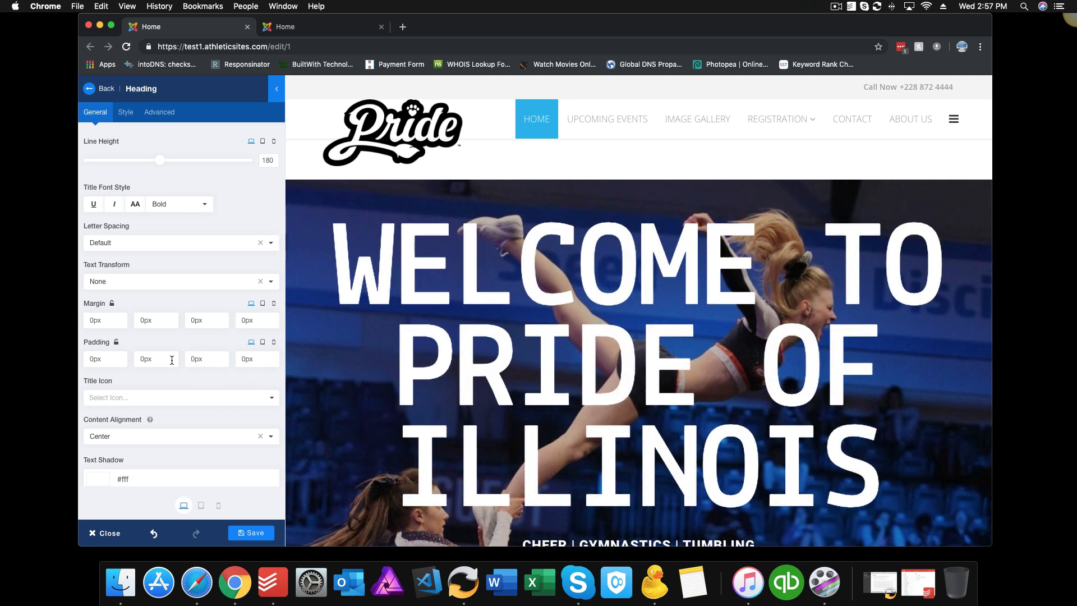
# - Try a right margin of 20px on the heading, return it to 0px, and slightly readjust the hero row's top padding
pyautogui.click(138, 317)
pyautogui.write('2')
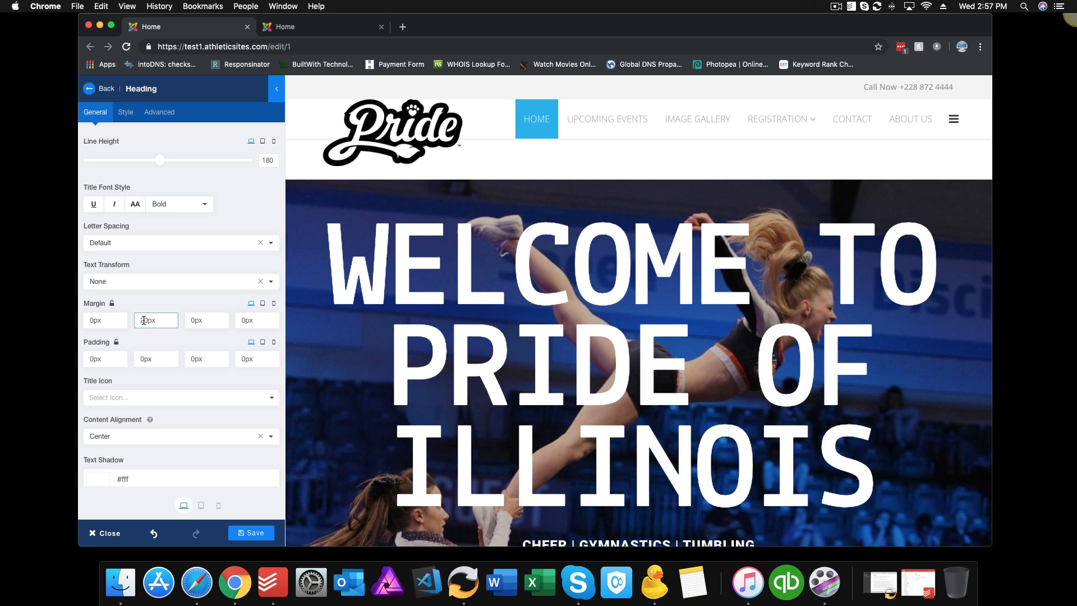
pyautogui.moveTo(143, 321); pyautogui.dragTo(133, 322)
pyautogui.press('BackSpace')
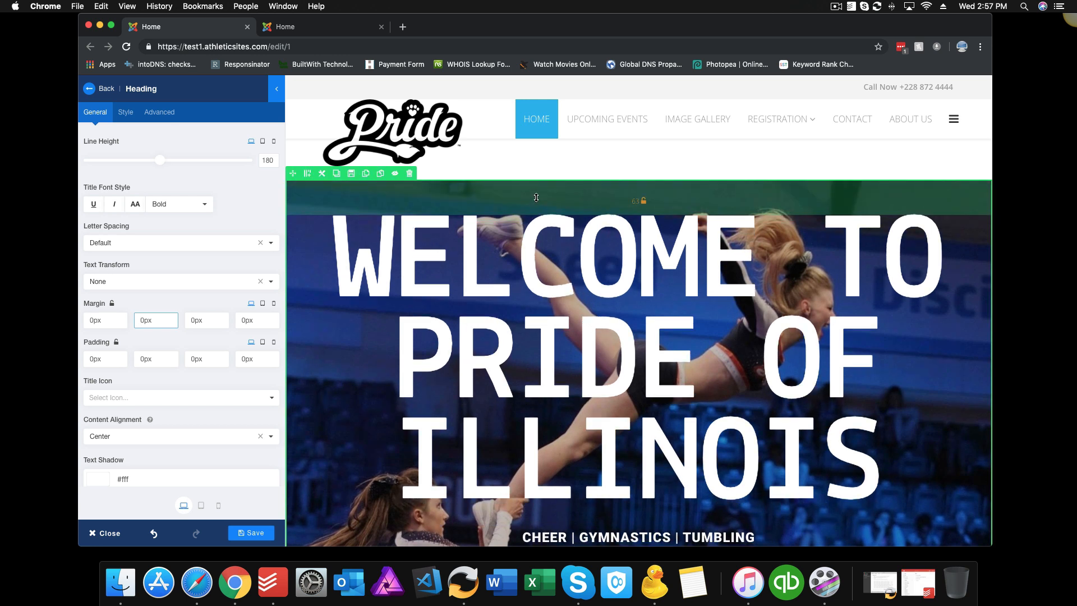
pyautogui.moveTo(533, 205)
pyautogui.mouseDown()
pyautogui.moveTo(529, 225)
pyautogui.moveTo(528, 200)
pyautogui.mouseUp()
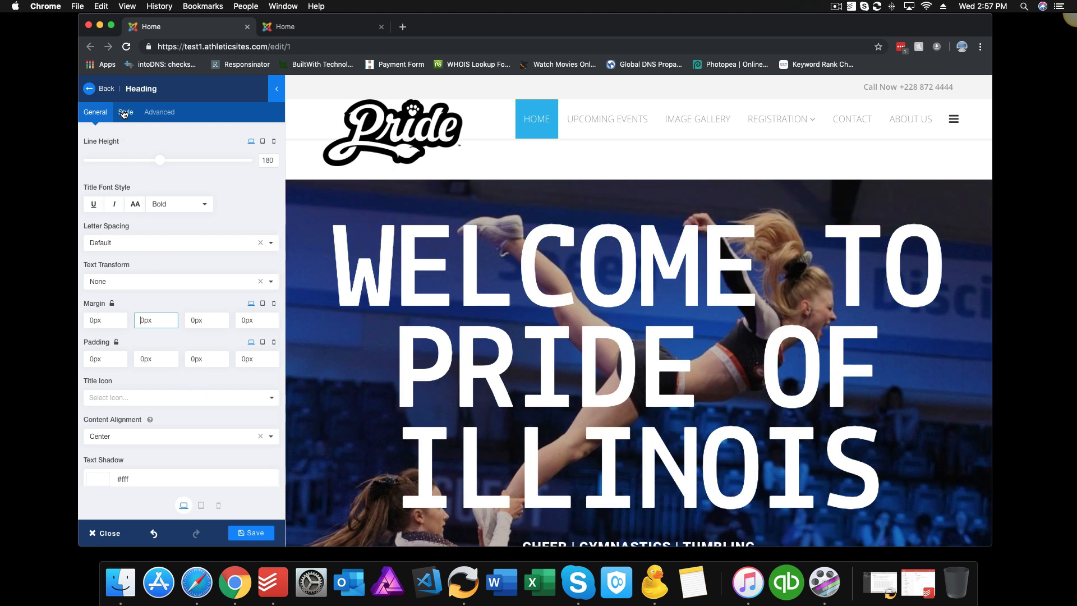
# - Try the fa-asl-interpreting and fa-arrow-circle-o-left title icons on the heading, and remove the icon
pyautogui.scroll(-3, 200, 408)
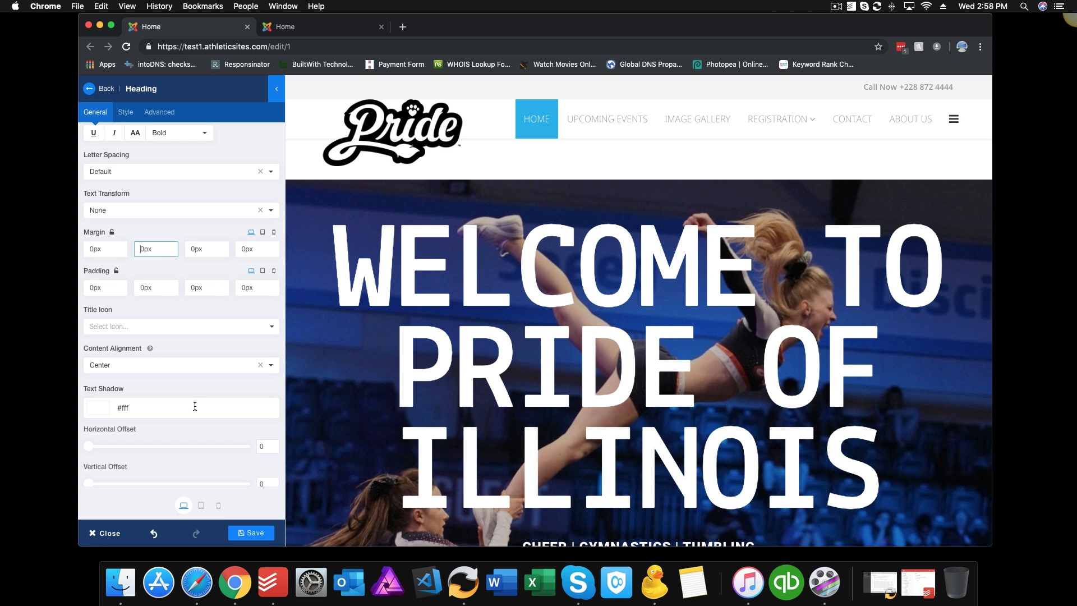
pyautogui.click(273, 330)
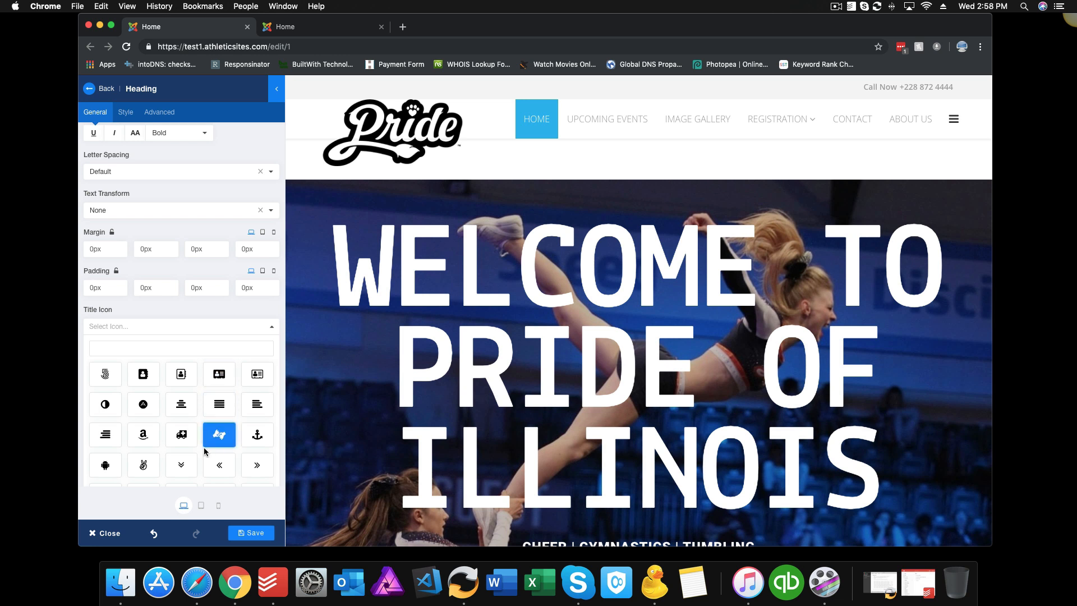
pyautogui.scroll(-5, 213, 451)
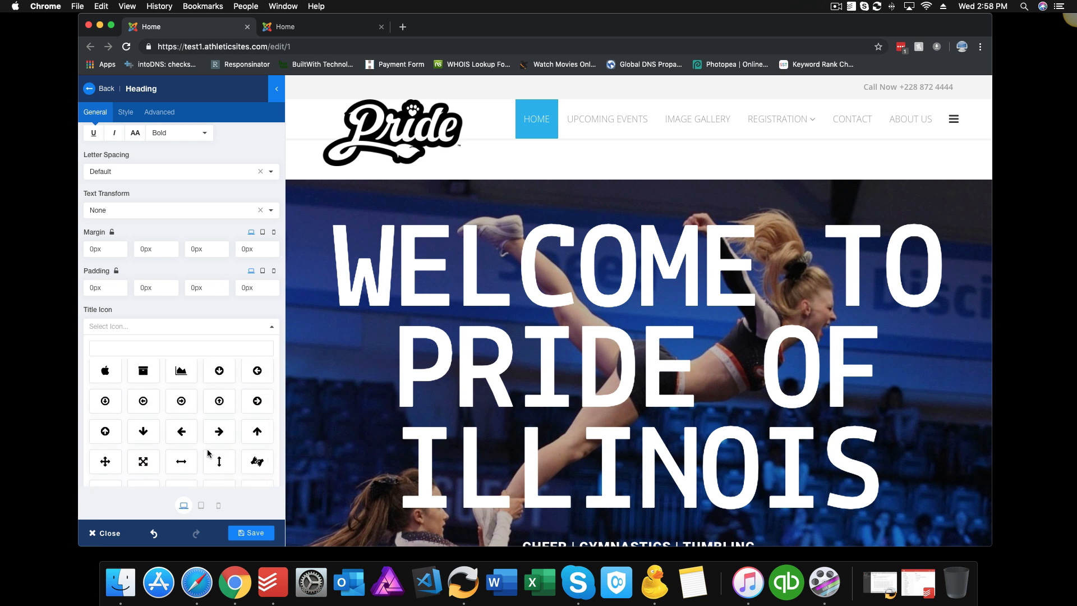
pyautogui.click(259, 463)
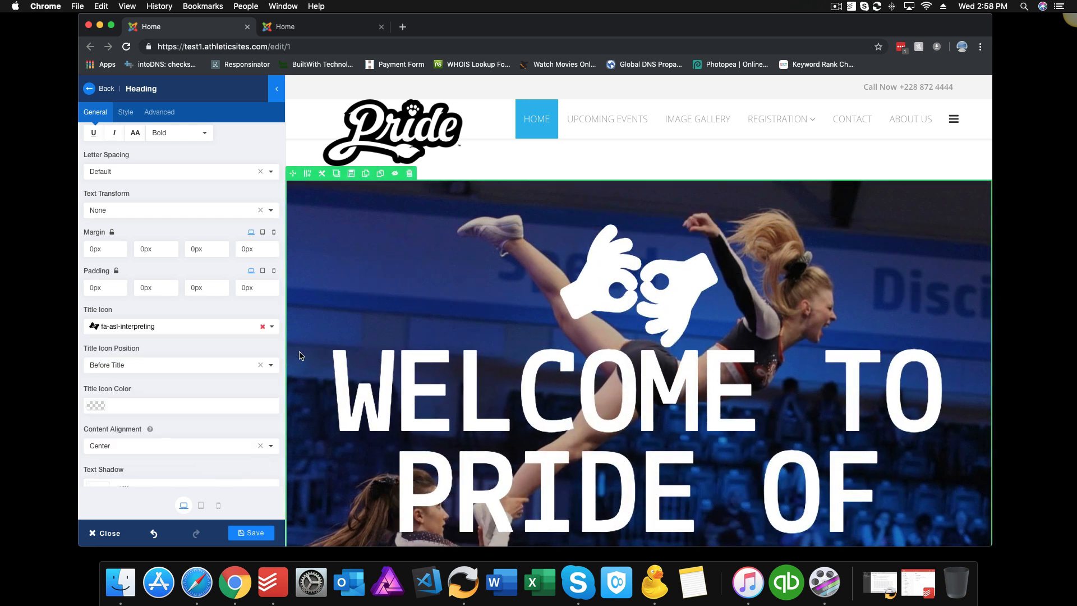
pyautogui.click(271, 326)
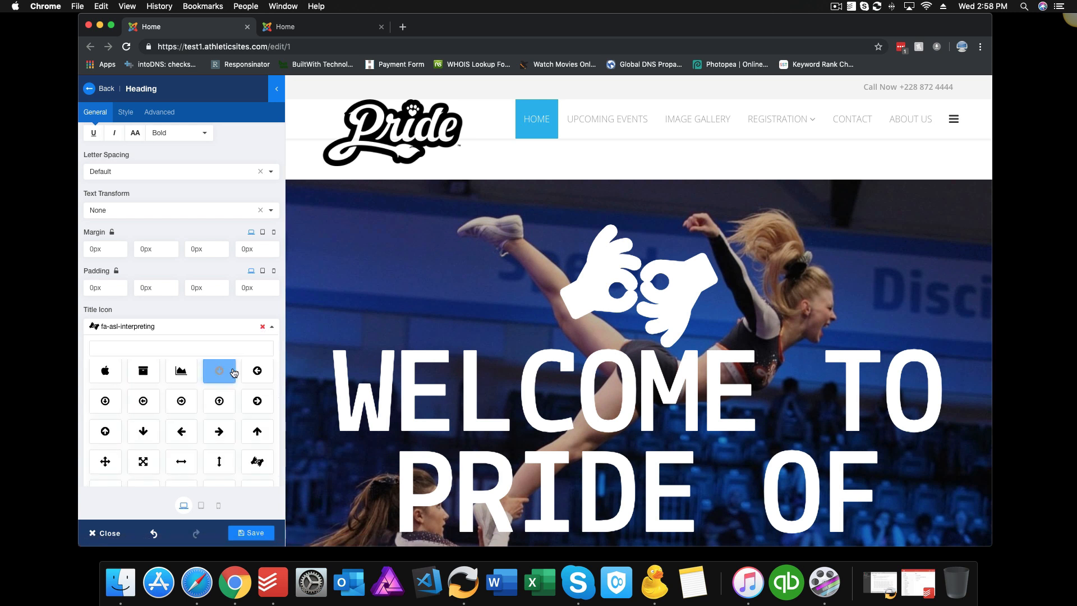
pyautogui.click(141, 398)
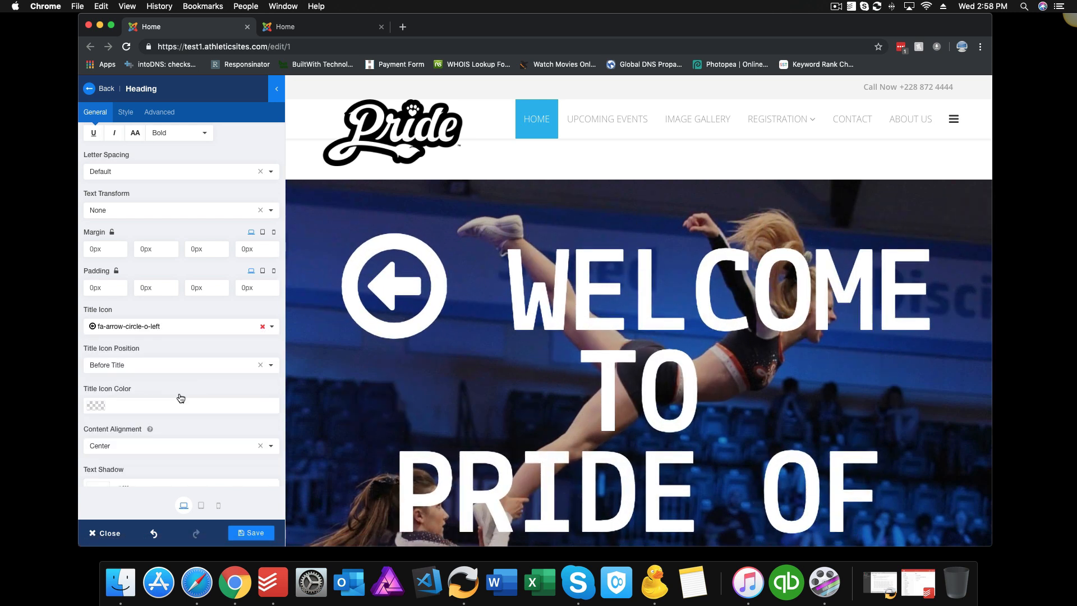
pyautogui.click(262, 327)
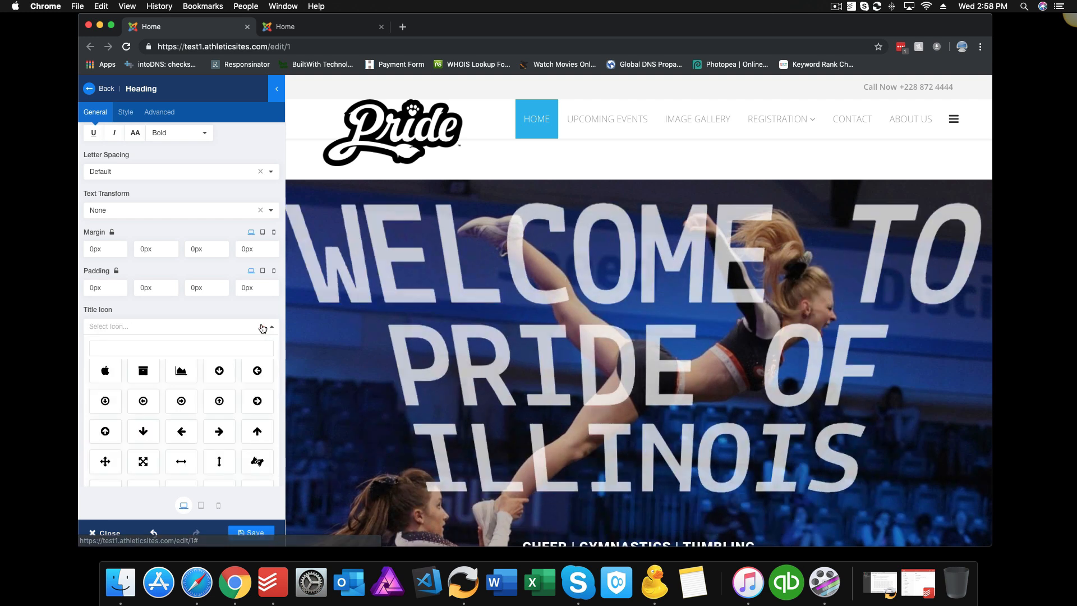
pyautogui.click(249, 329)
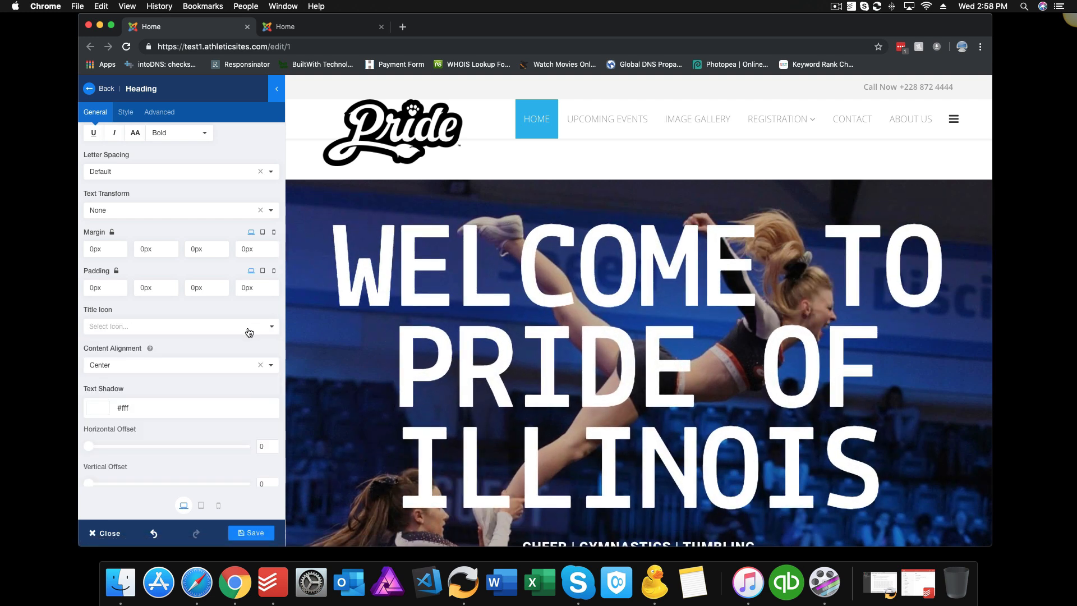
# - Try Left and Right content alignment on the heading, and set the alignment back to Center
pyautogui.click(119, 366)
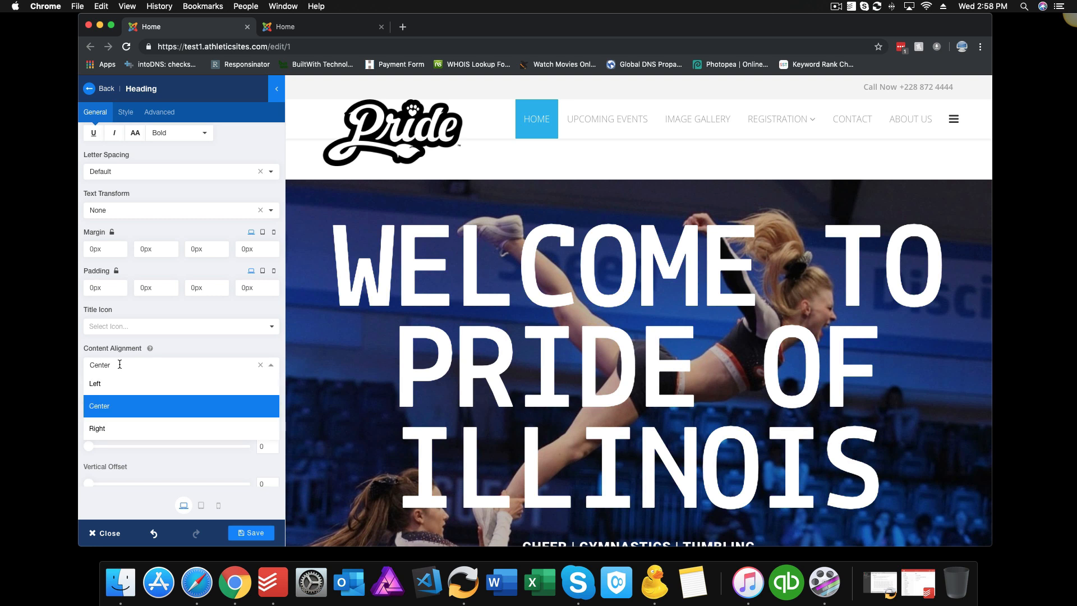
pyautogui.click(117, 379)
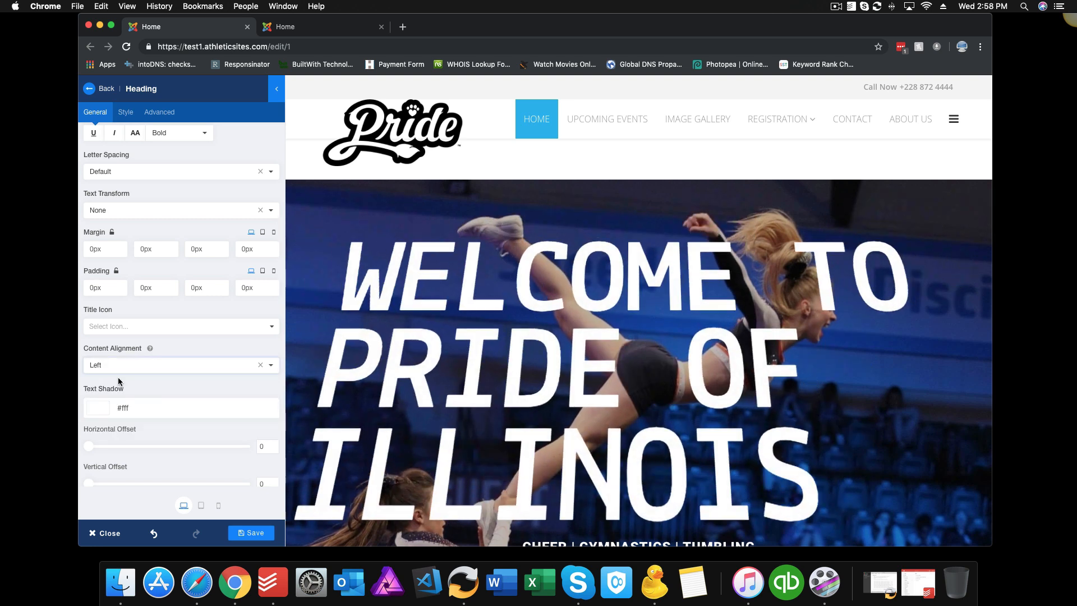
pyautogui.click(134, 366)
pyautogui.click(140, 426)
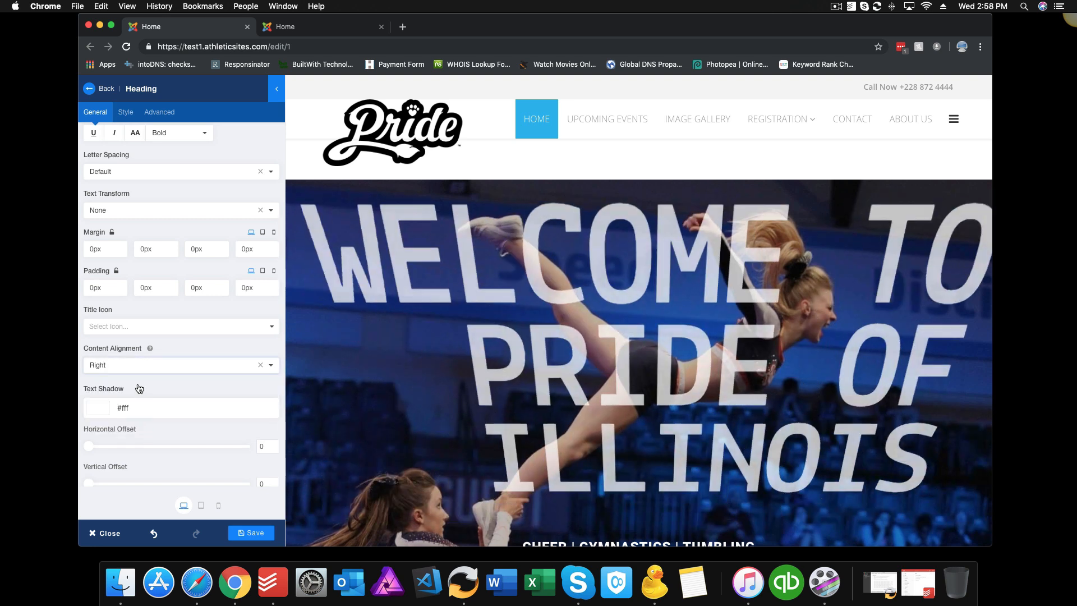
pyautogui.click(133, 368)
pyautogui.click(132, 404)
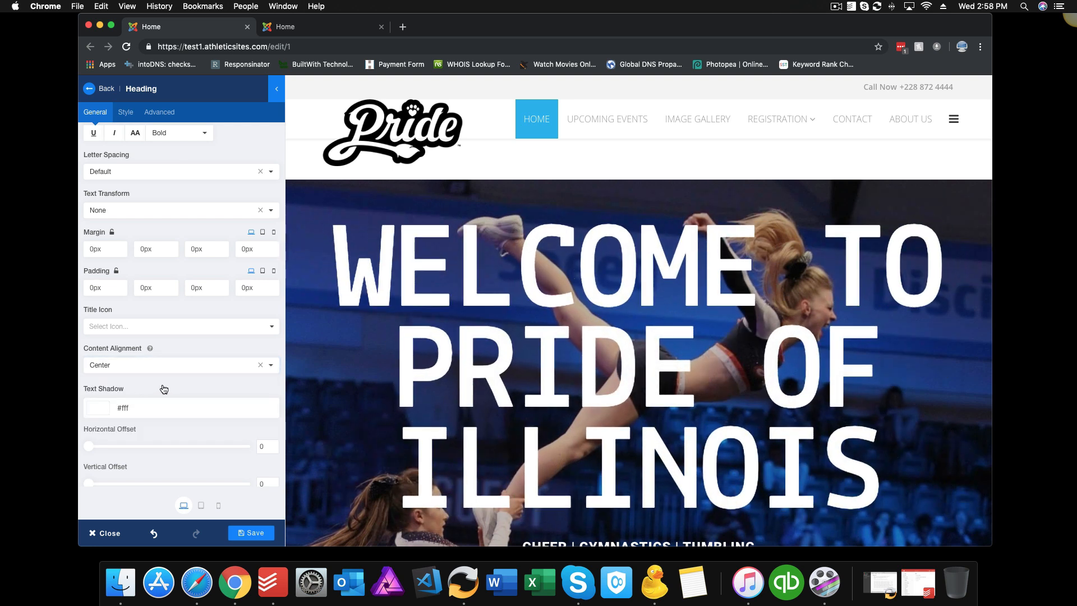
# - Try other text shadow colors on the heading, return to white (#ffffff), and view the shadow offset, blur and CSS class settings
pyautogui.scroll(-3, 161, 387)
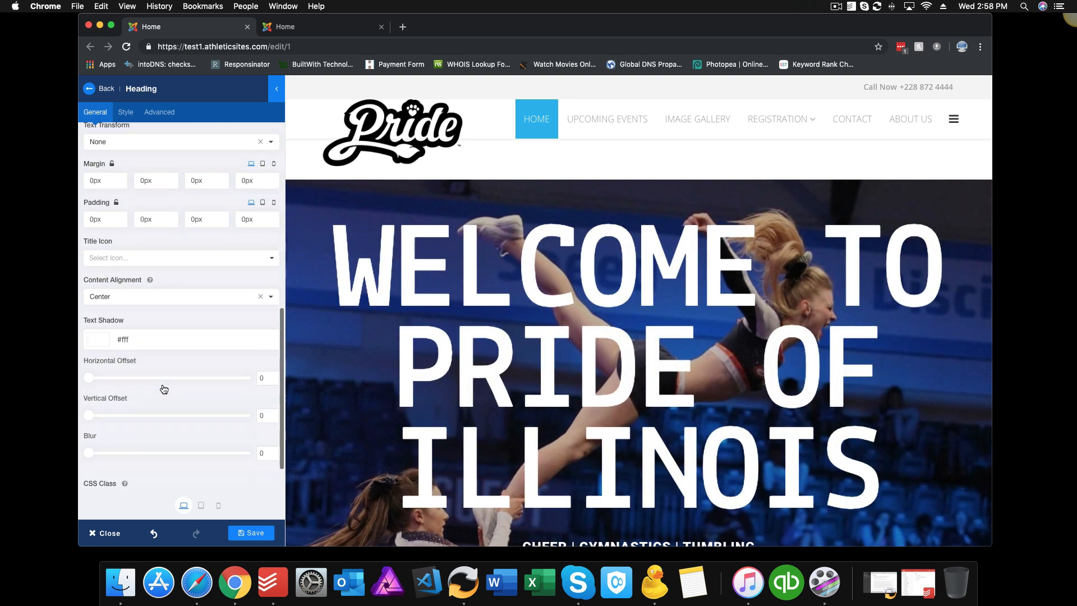
pyautogui.click(97, 337)
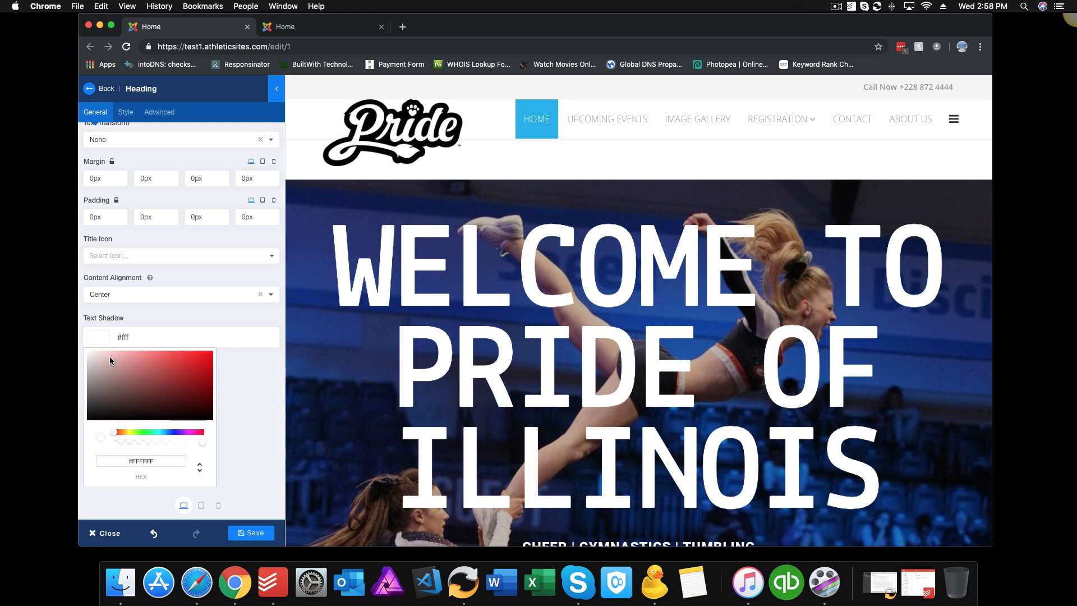
pyautogui.moveTo(143, 372); pyautogui.dragTo(183, 376)
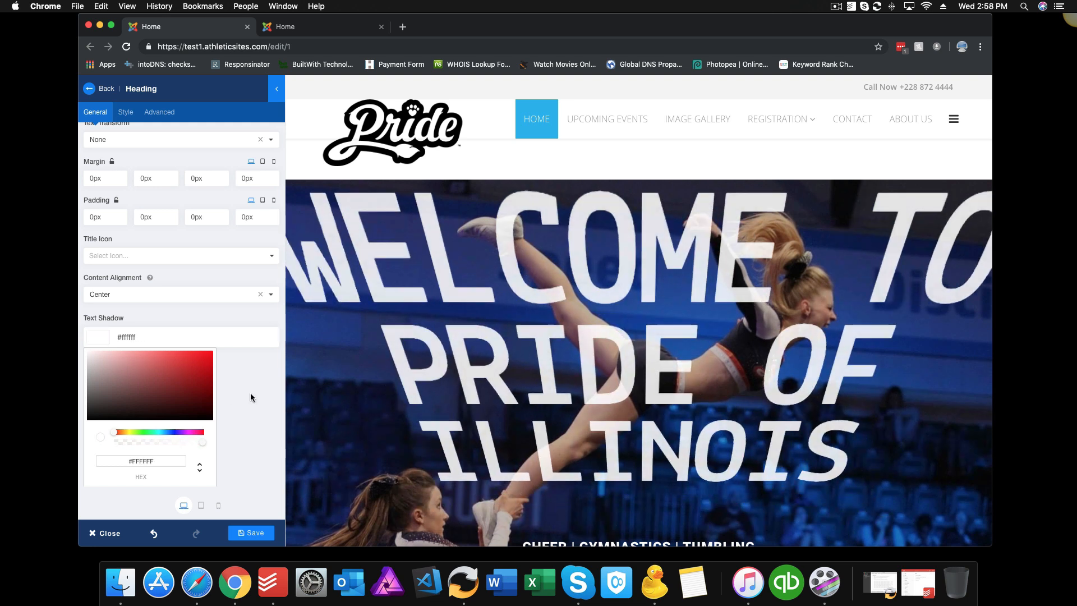
pyautogui.click(254, 393)
pyautogui.scroll(-2, 149, 386)
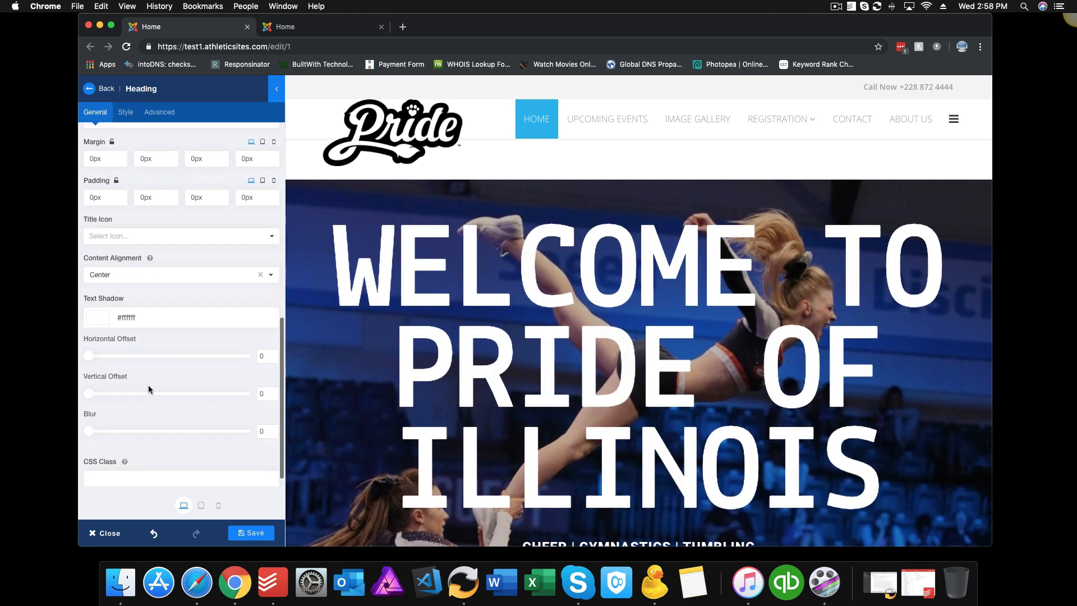
pyautogui.scroll(-1, 148, 385)
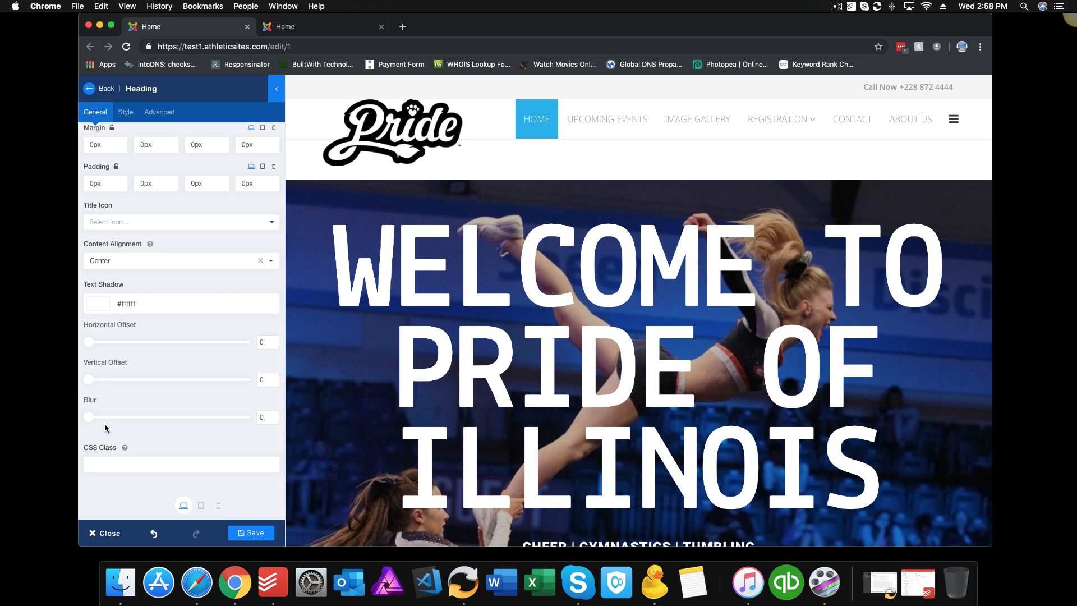
# - Set the hero heading's text color to red #ad1212 in its style options
pyautogui.scroll(10, 164, 420)
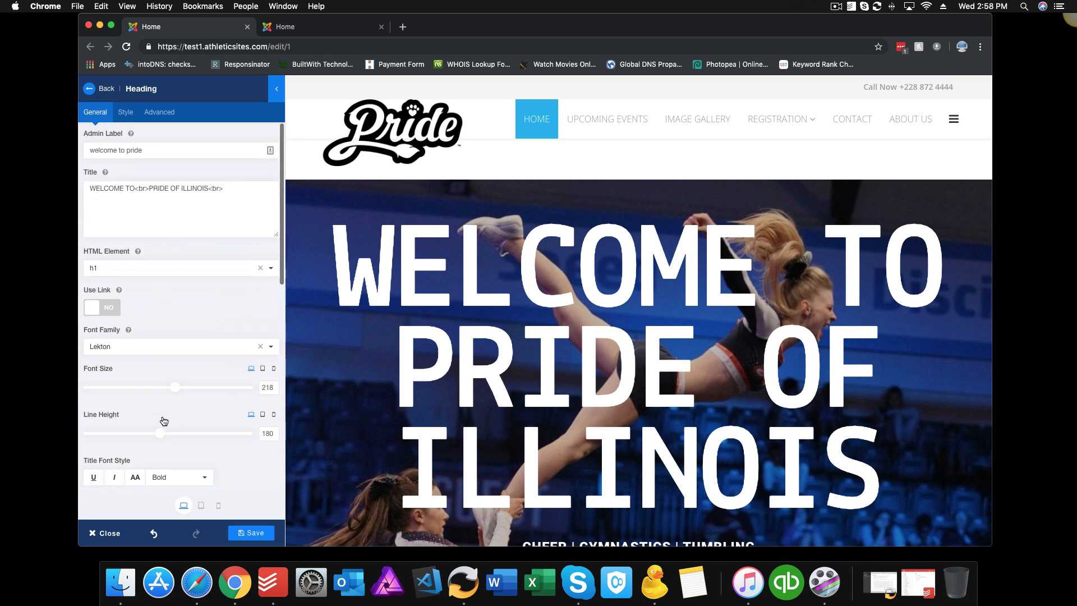
pyautogui.click(127, 114)
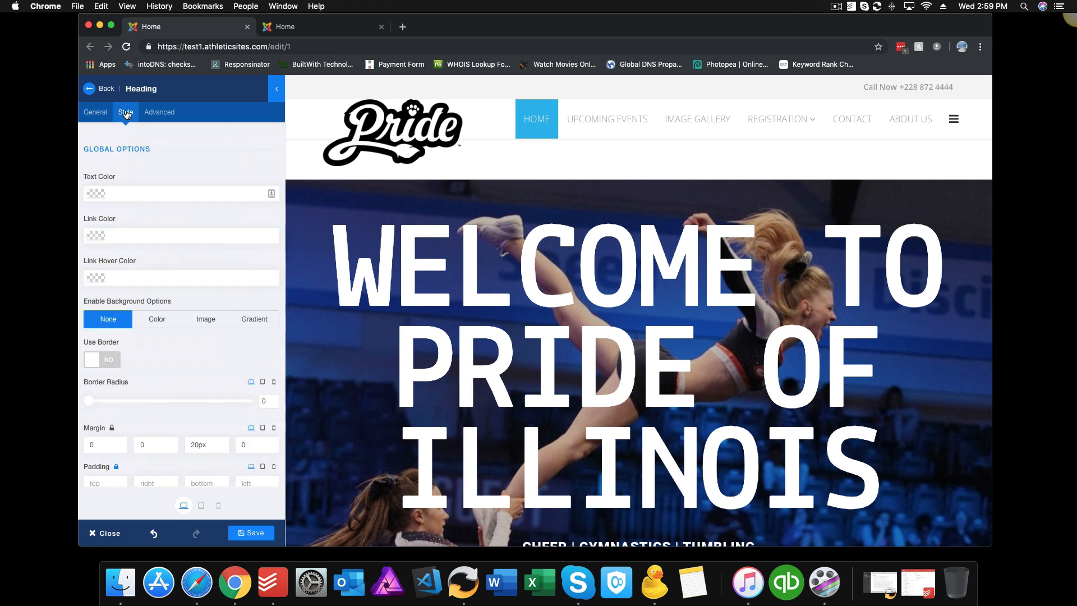
pyautogui.click(96, 193)
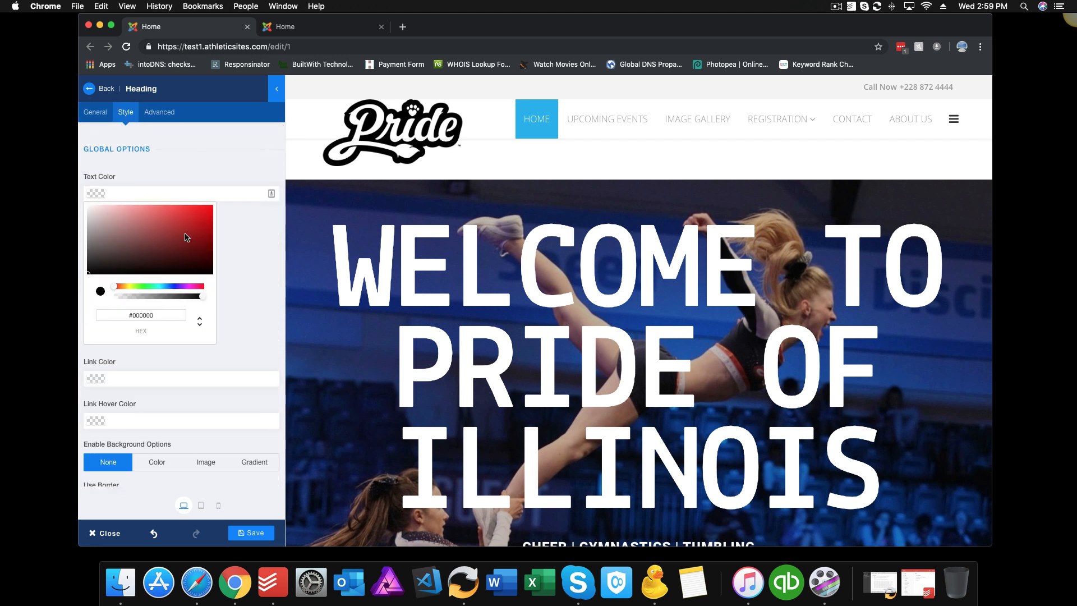
pyautogui.click(200, 229)
pyautogui.click(247, 228)
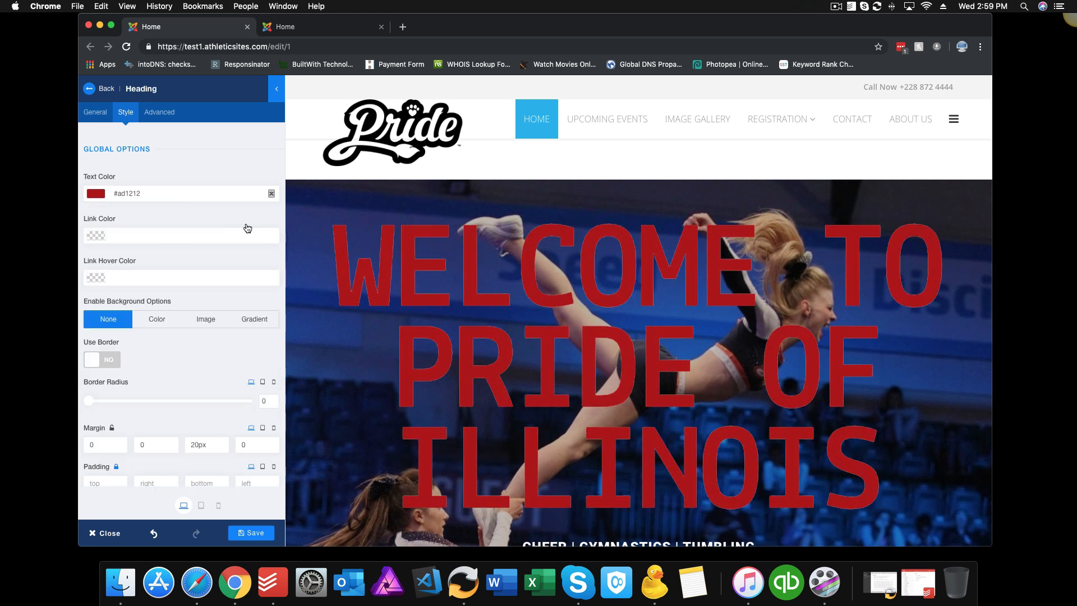
# - Try link color #bd1d1d and link hover color #000000 on the hero heading, and clear both colors
pyautogui.click(100, 236)
pyautogui.click(194, 265)
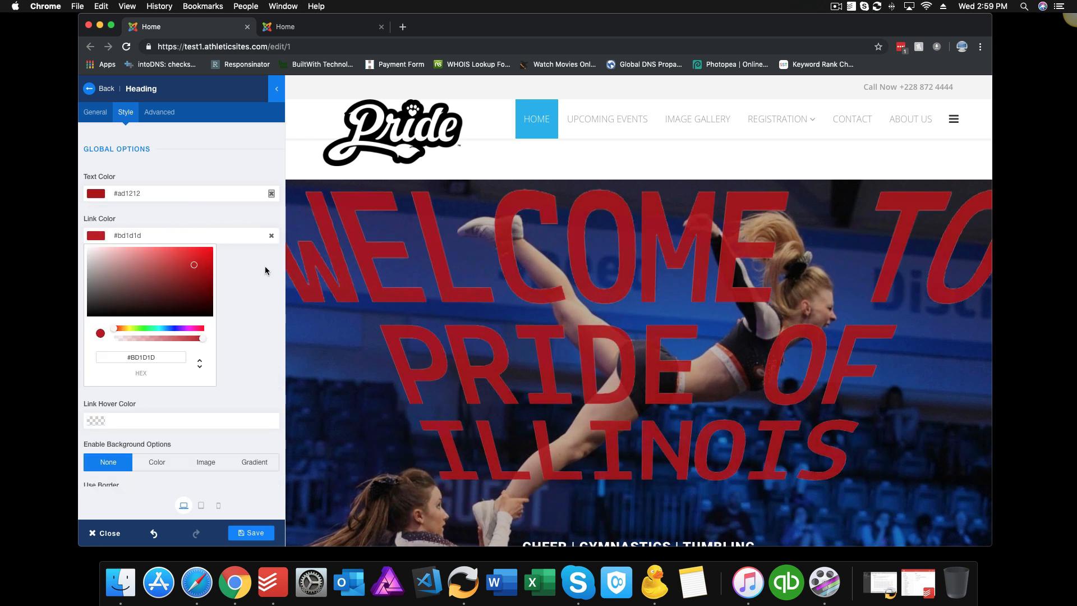
pyautogui.click(268, 268)
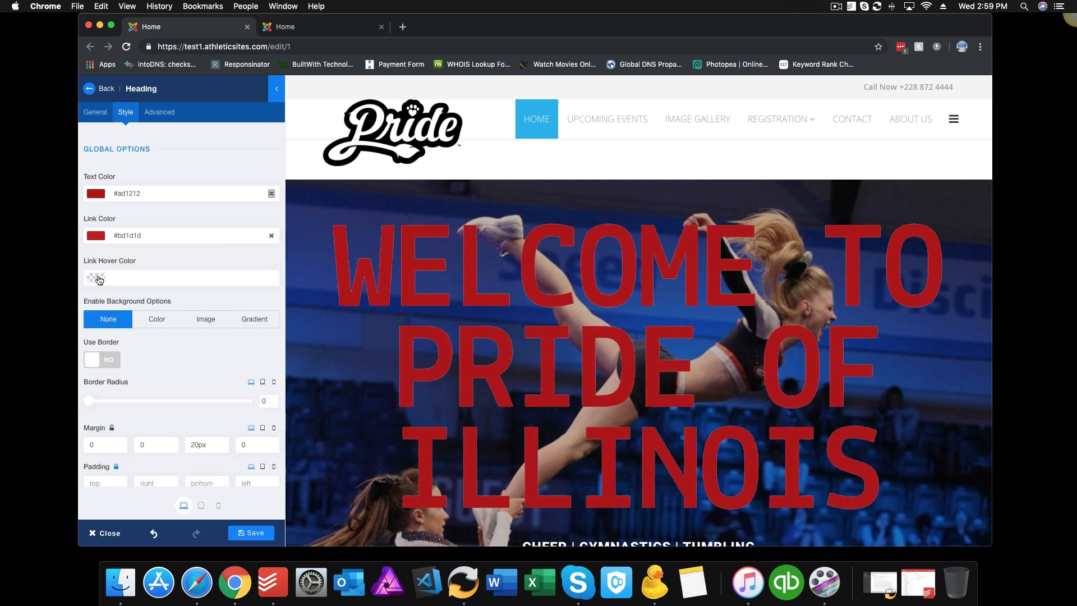
pyautogui.click(99, 278)
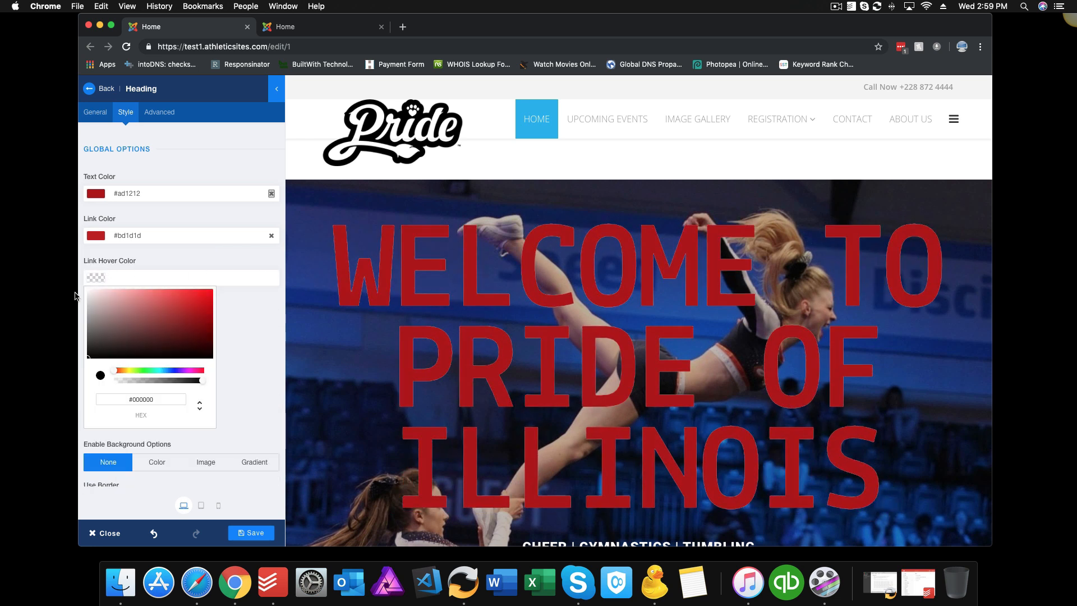
pyautogui.click(95, 294)
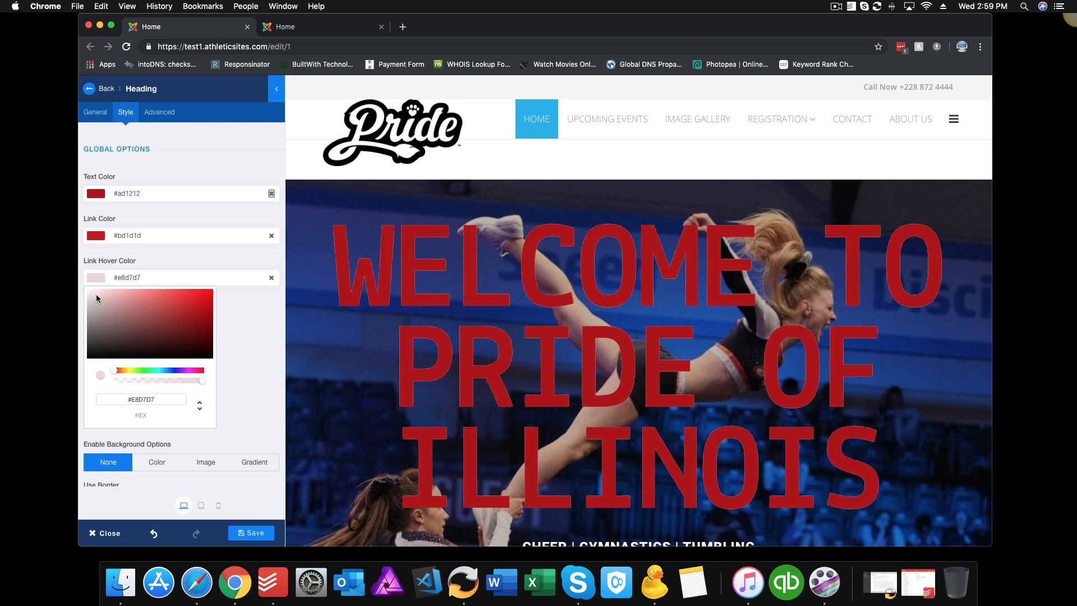
pyautogui.moveTo(96, 294); pyautogui.dragTo(88, 358)
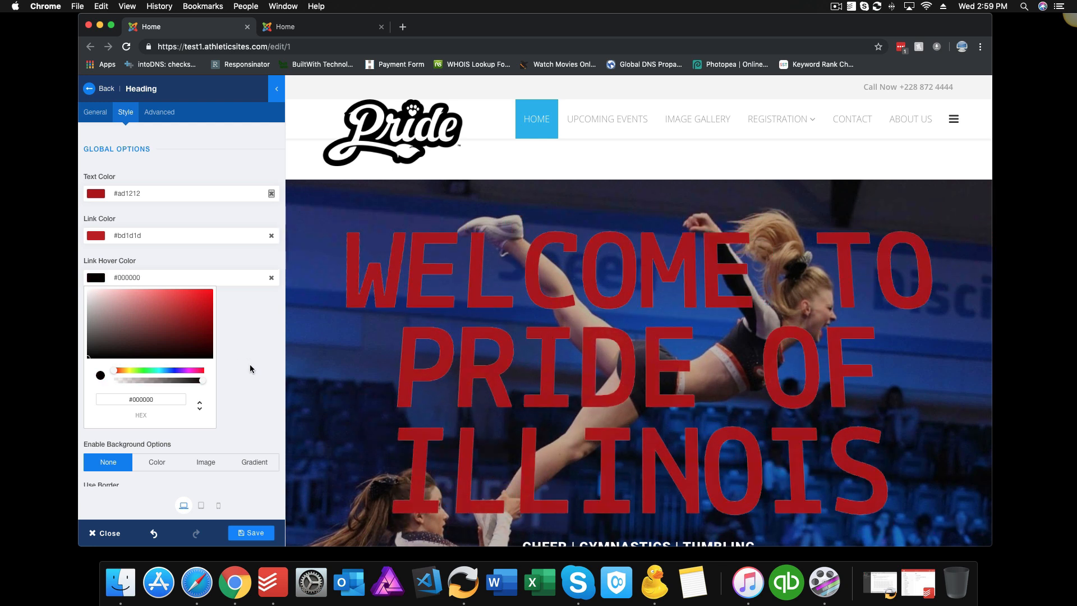
pyautogui.click(272, 278)
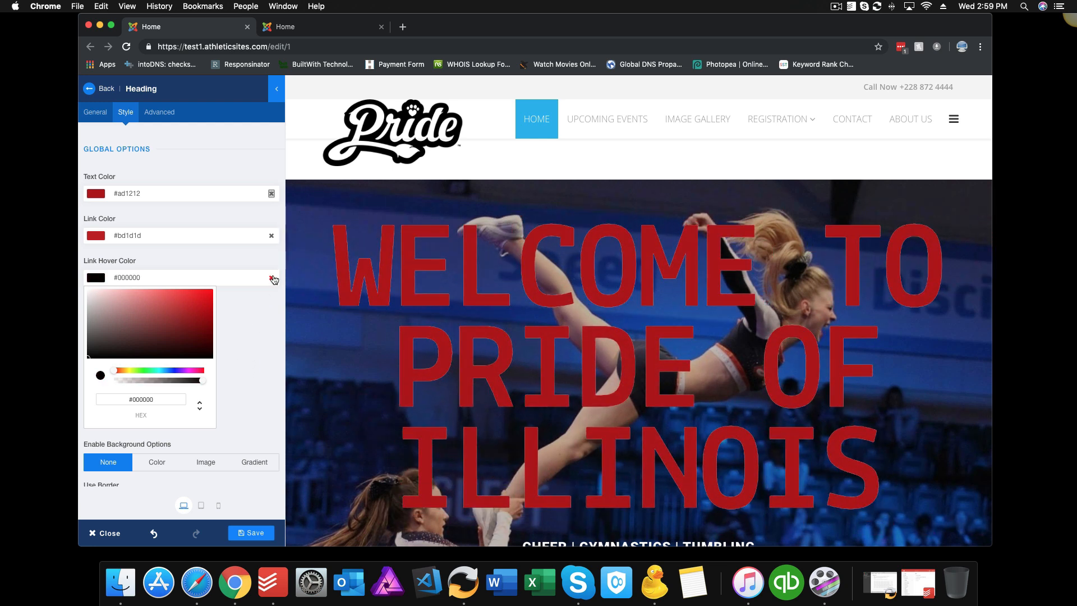
pyautogui.click(272, 235)
pyautogui.click(224, 331)
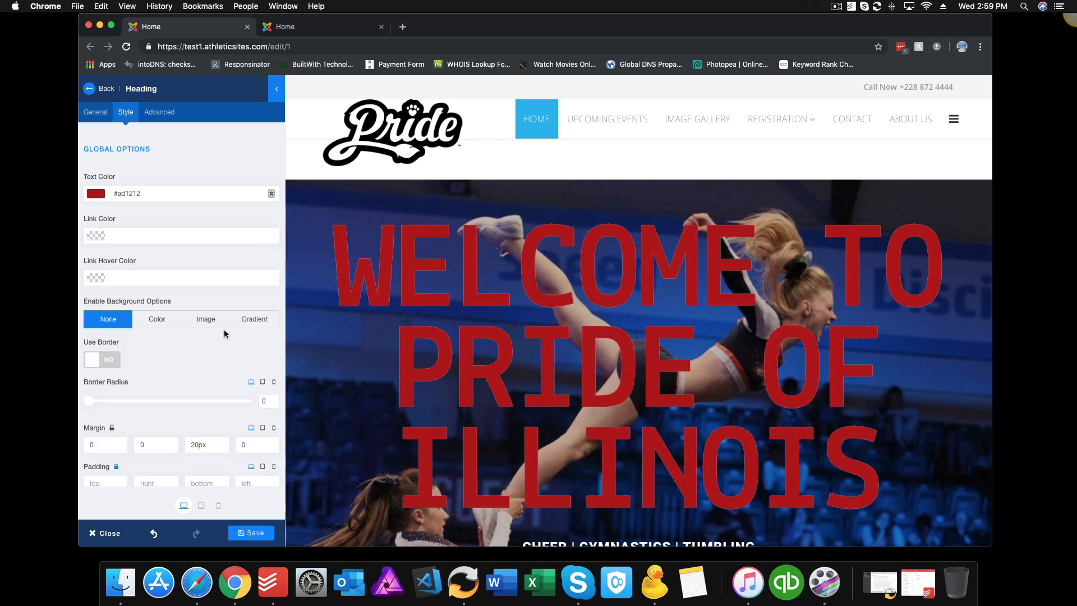
# - Try a gradient background behind the hero heading, and switch its background option to Image
pyautogui.scroll(-2, 174, 348)
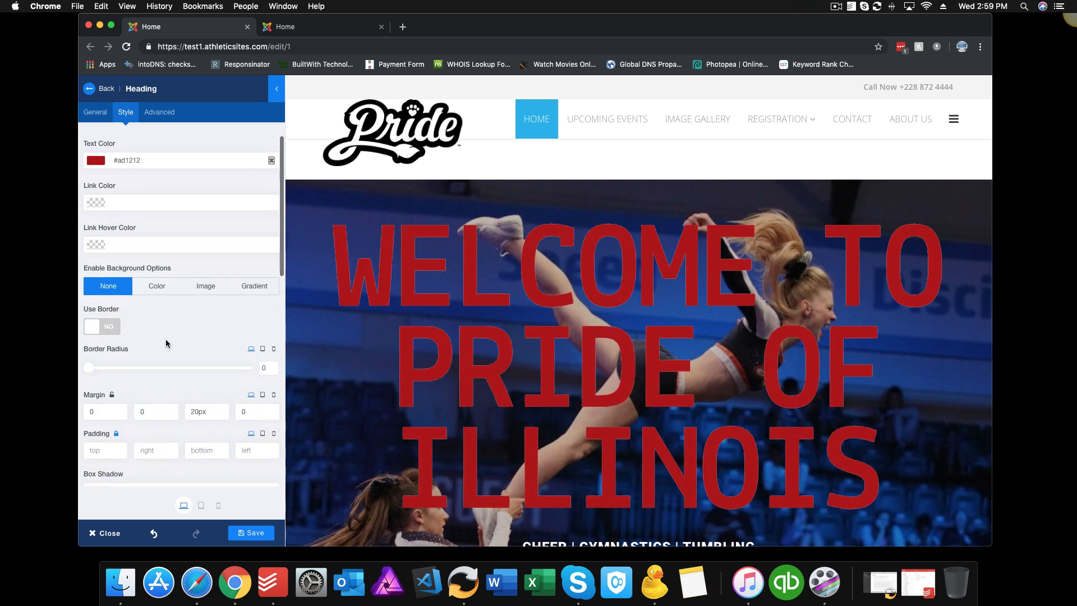
pyautogui.scroll(-2, 166, 344)
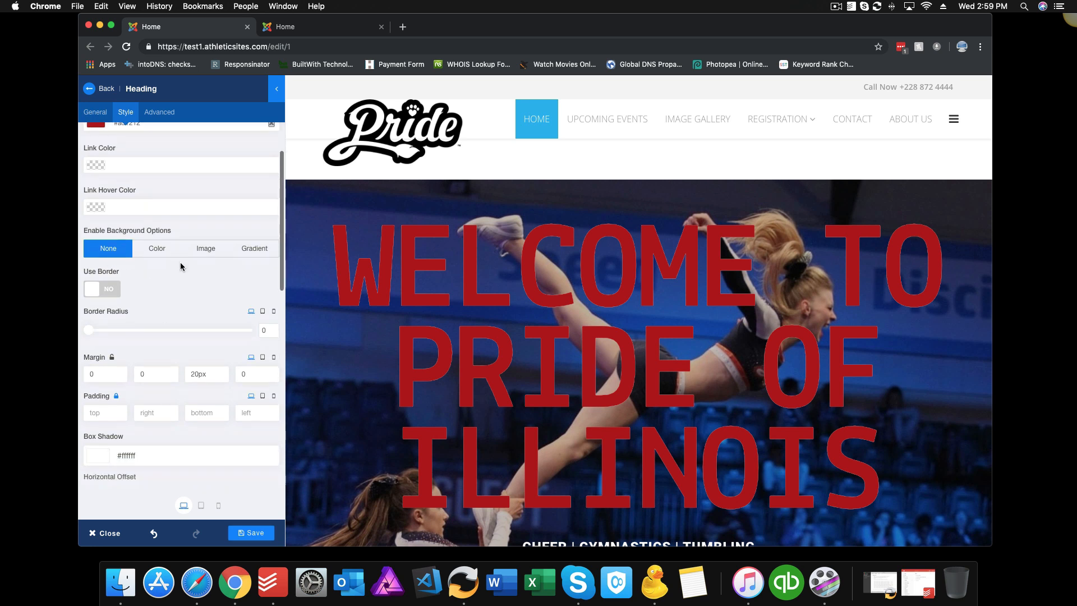
pyautogui.scroll(-1, 183, 298)
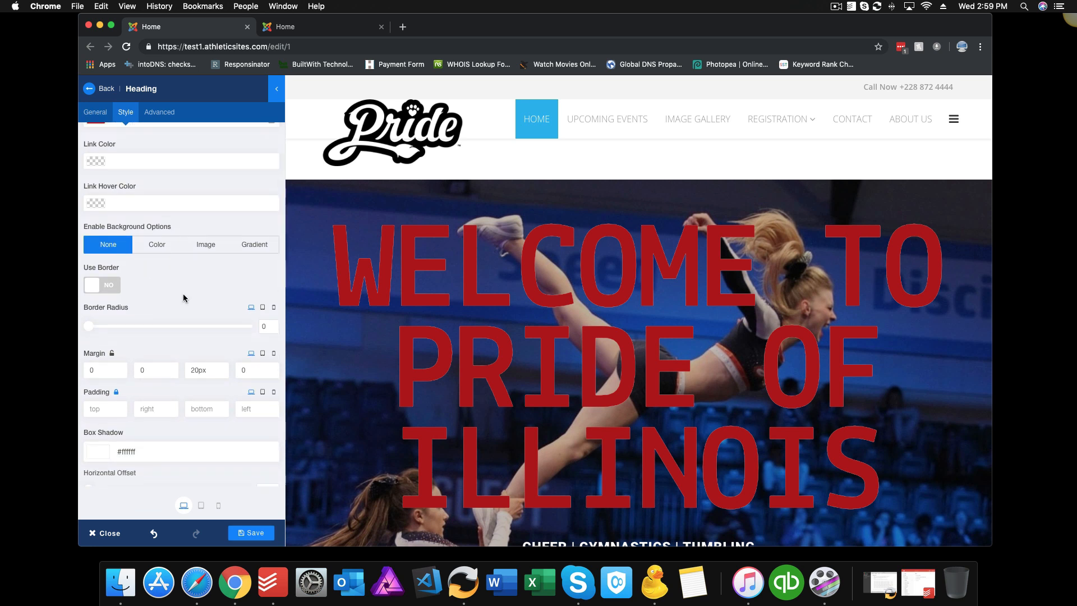
pyautogui.click(262, 244)
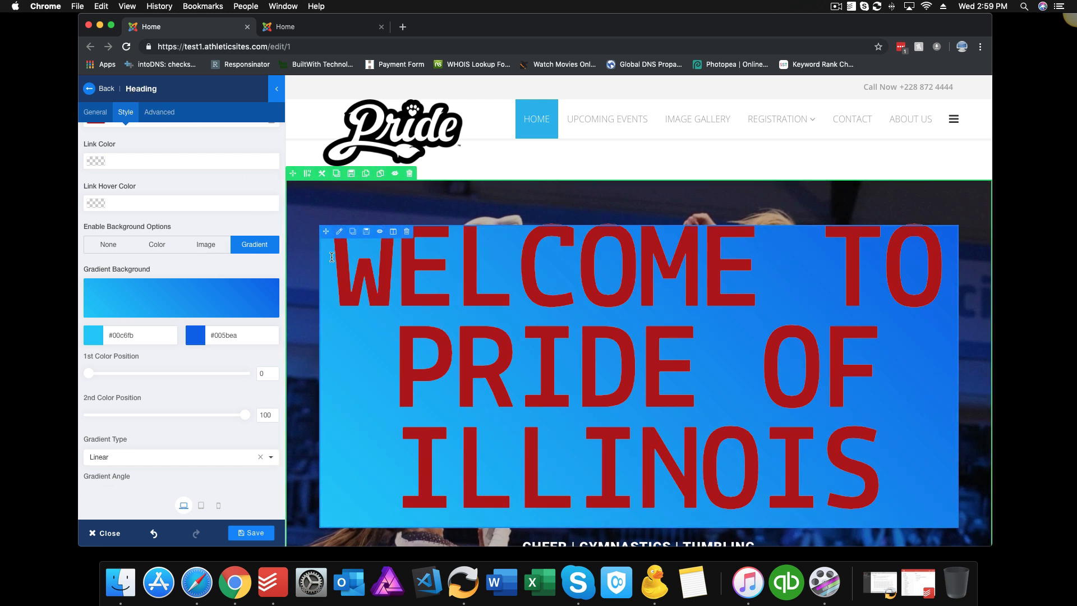
pyautogui.click(213, 247)
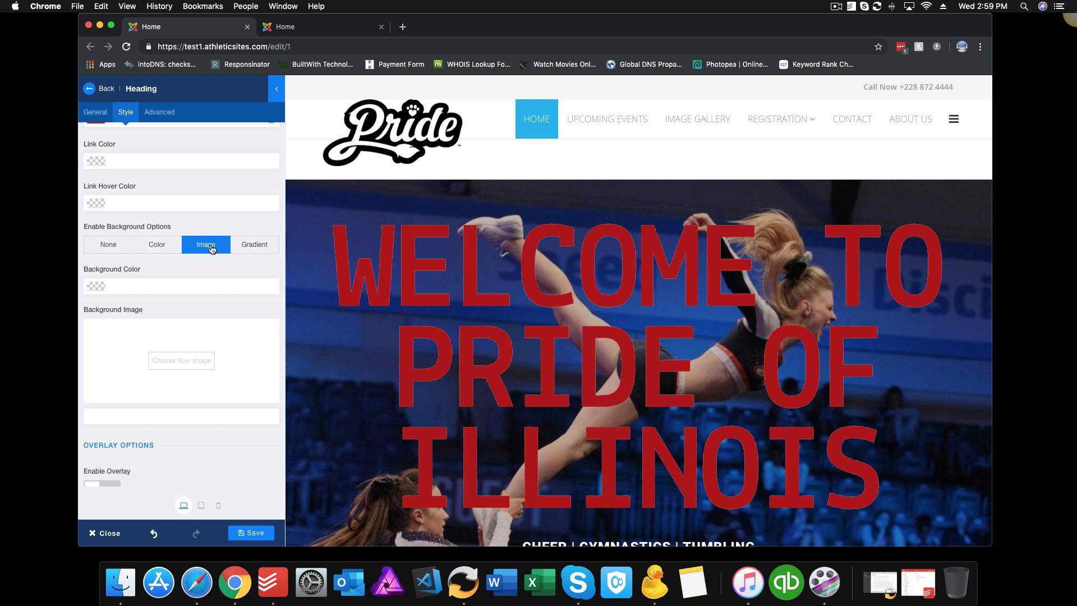
# - Examine the hero heading's overlay, border, margin, padding, box shadow and animation style settings
pyautogui.moveTo(158, 90); pyautogui.dragTo(126, 88)
pyautogui.scroll(-2, 186, 259)
pyautogui.scroll(-10, 186, 259)
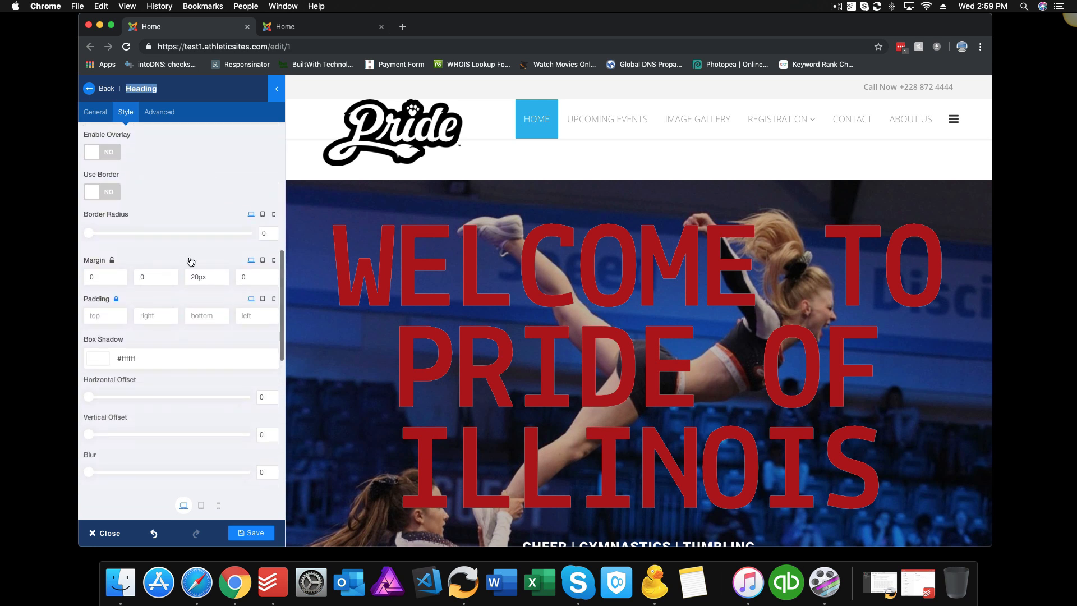
pyautogui.scroll(-3, 190, 260)
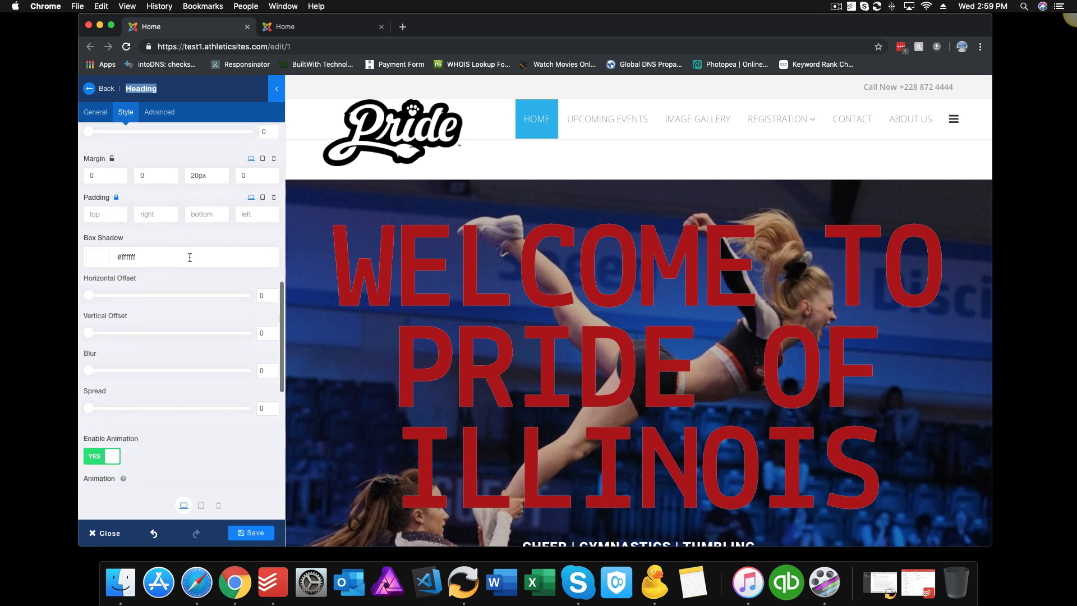
pyautogui.scroll(-2, 190, 257)
pyautogui.scroll(2, 190, 257)
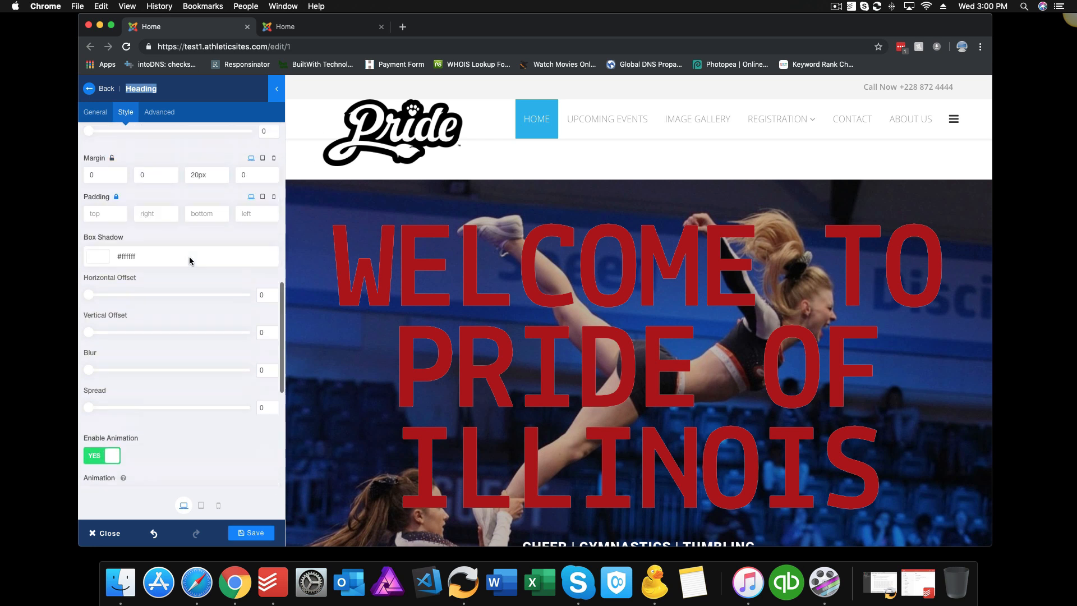
pyautogui.scroll(3, 189, 257)
pyautogui.scroll(5, 196, 241)
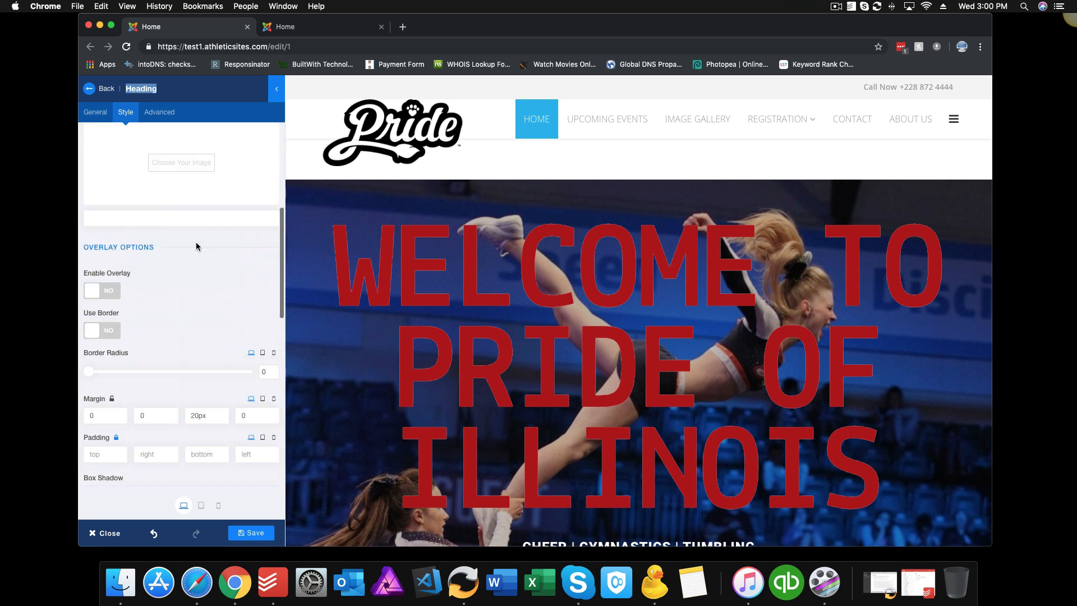
pyautogui.scroll(4, 196, 245)
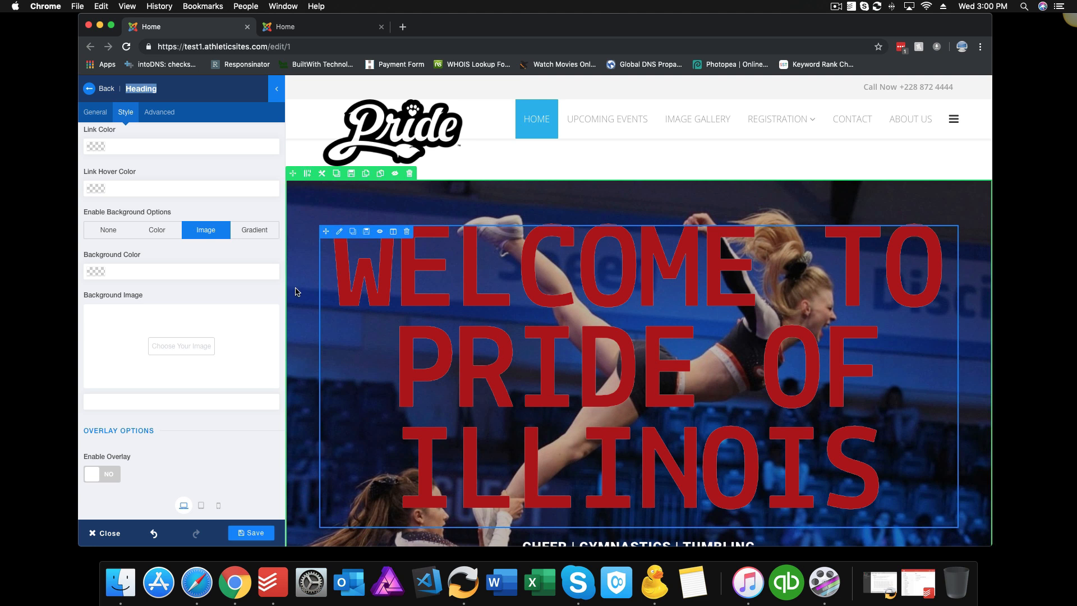
# - Switch the hero heading's background option to Color, try background color #d4c9c9, and clear the color
pyautogui.click(161, 230)
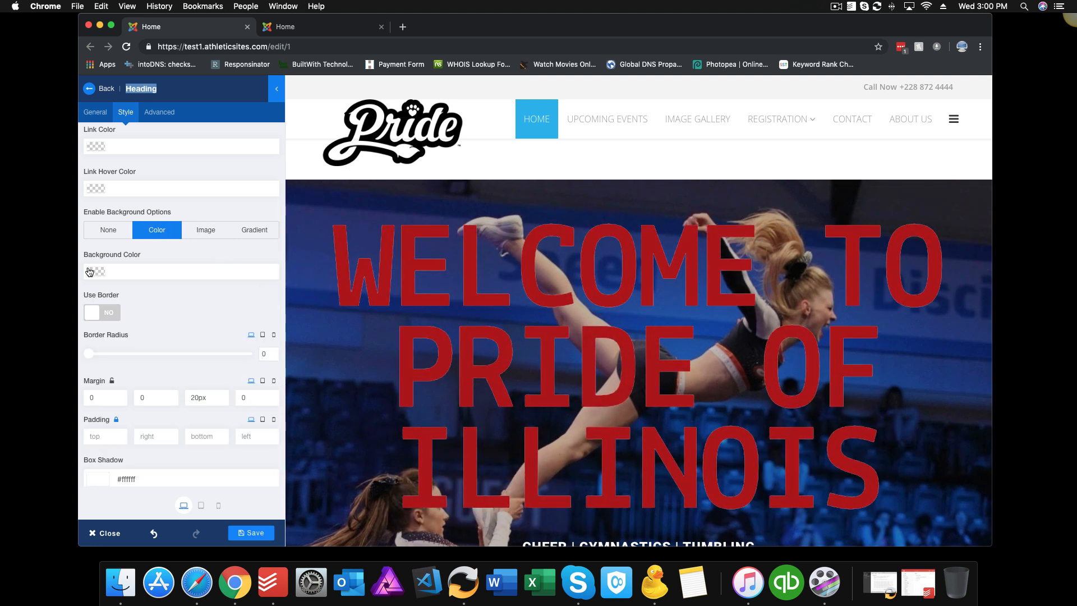
pyautogui.click(131, 272)
pyautogui.click(93, 295)
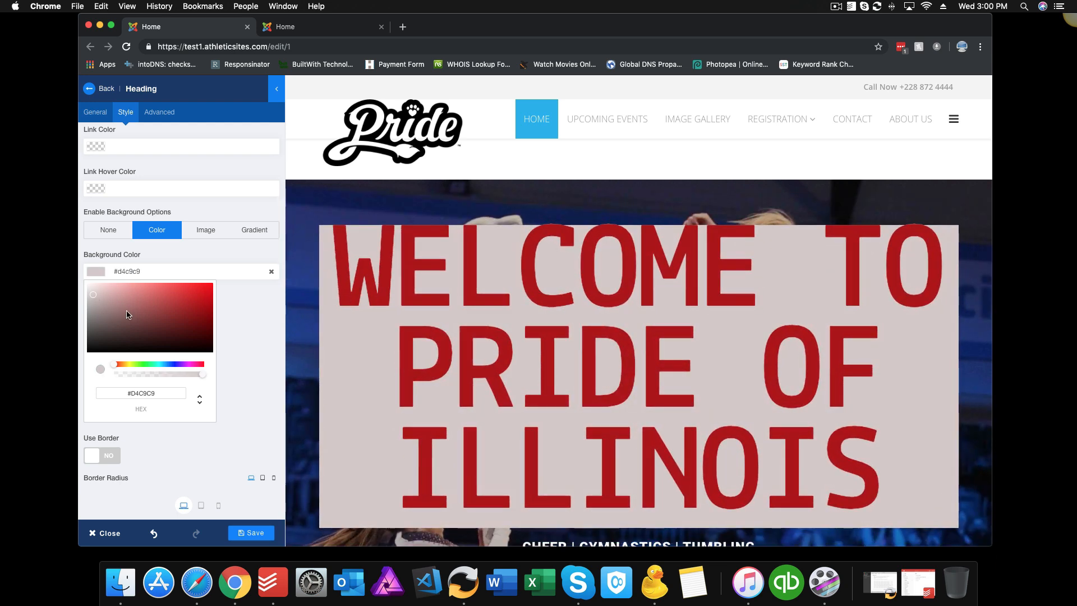
pyautogui.click(272, 271)
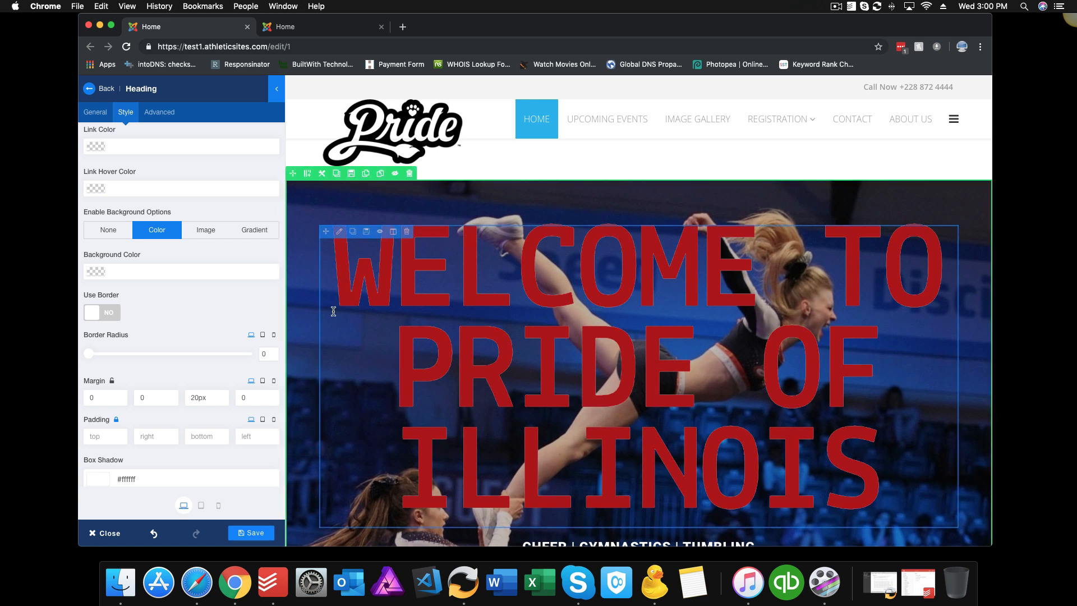
# - Open the CHEER | GYMNASTICS | TUMBLING heading for editing and review its general settings
pyautogui.scroll(-3, 200, 299)
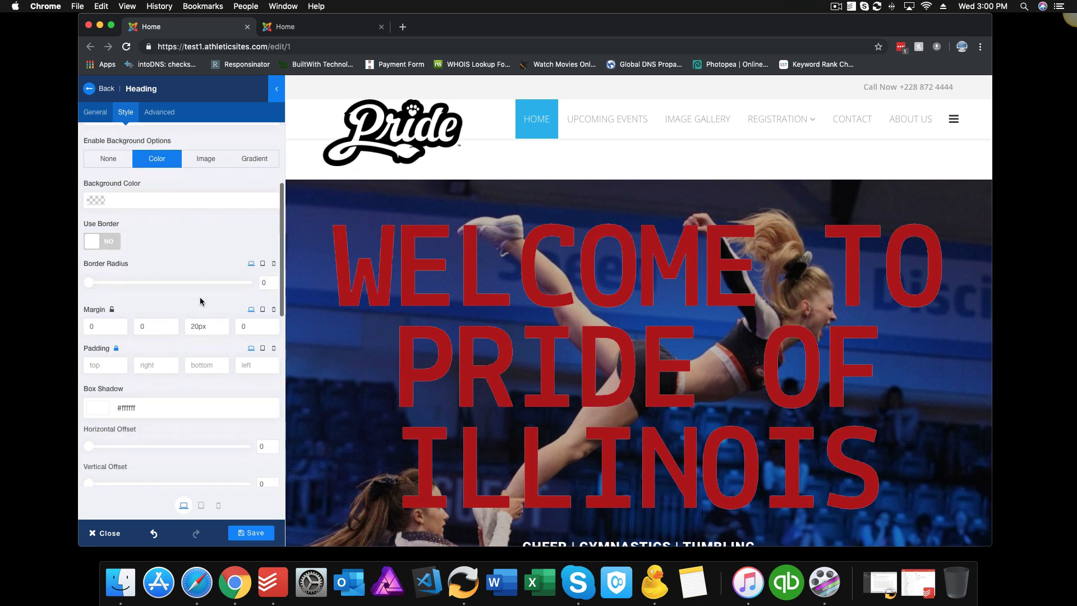
pyautogui.scroll(-3, 443, 329)
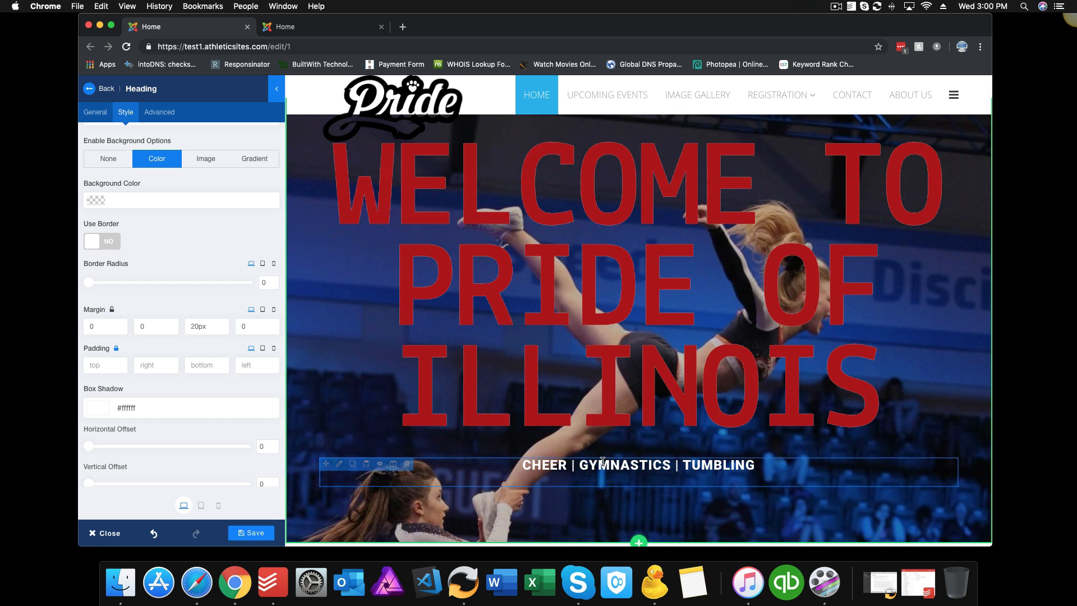
pyautogui.click(339, 463)
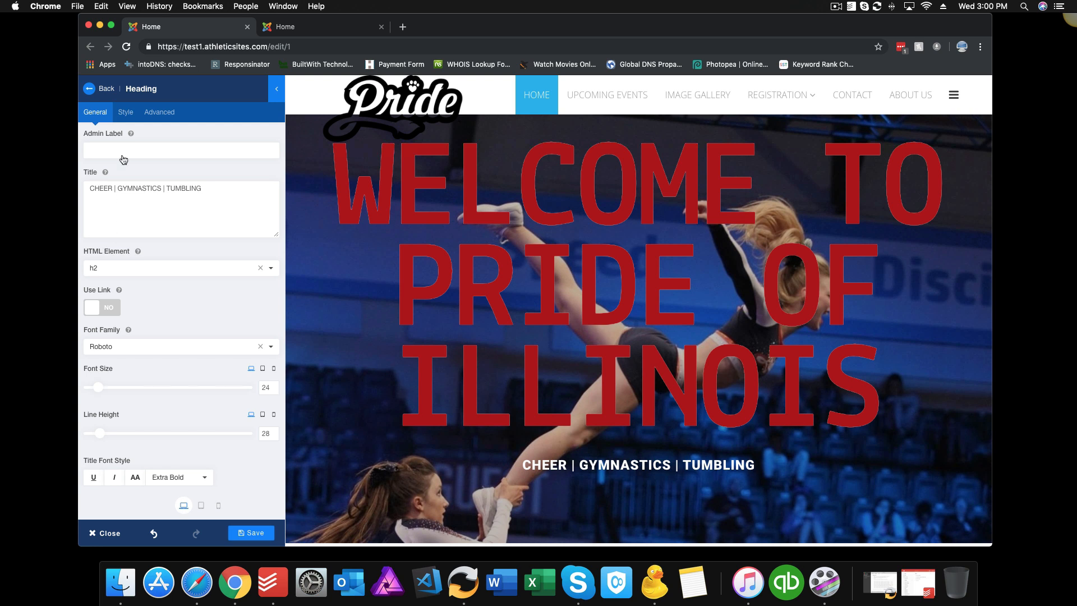
pyautogui.scroll(-5, 170, 334)
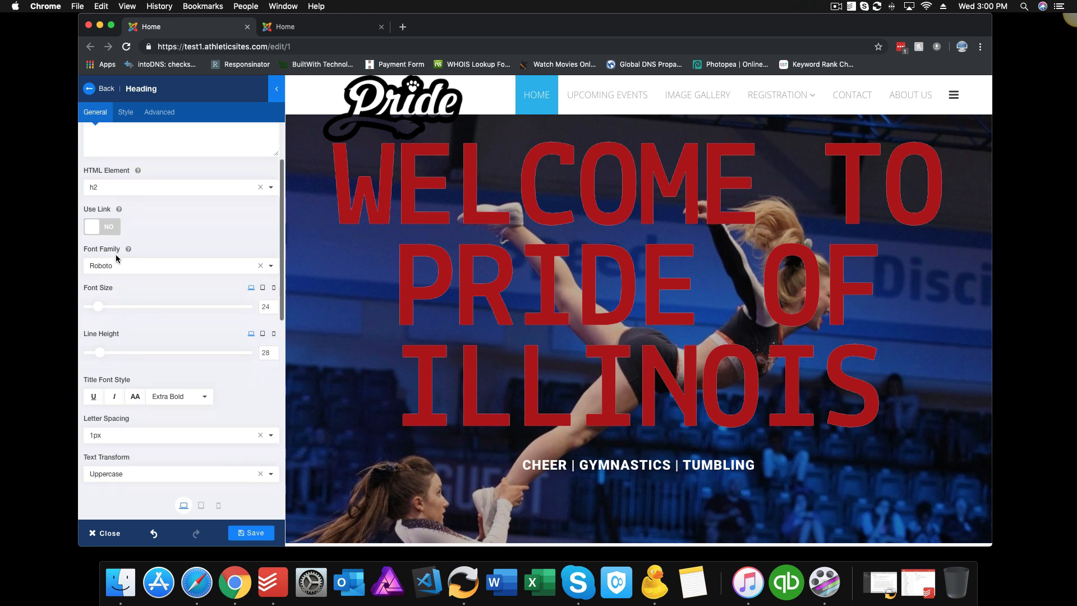
pyautogui.scroll(-3, 155, 353)
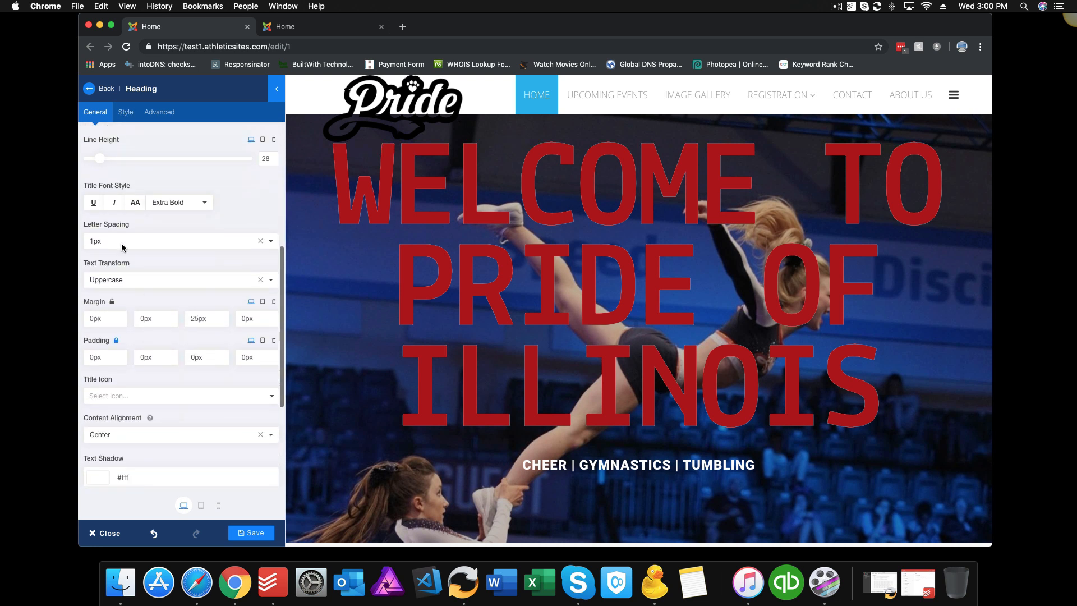
pyautogui.scroll(8, 177, 349)
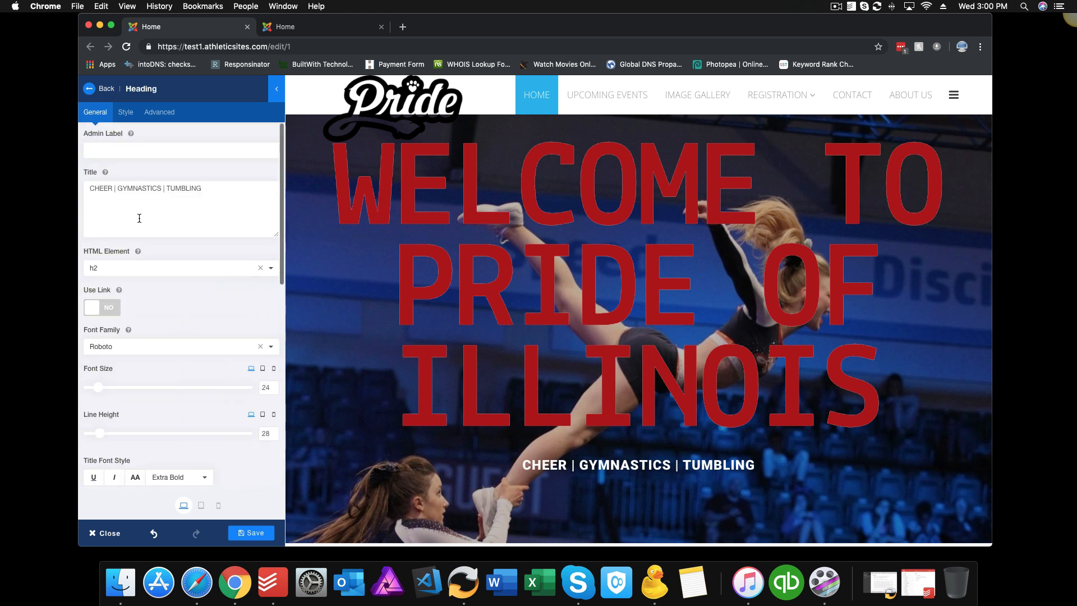
# - Try text color #160101 on the CHEER | GYMNASTICS | TUMBLING heading, and set it to red #b71818
pyautogui.click(125, 111)
pyautogui.click(113, 193)
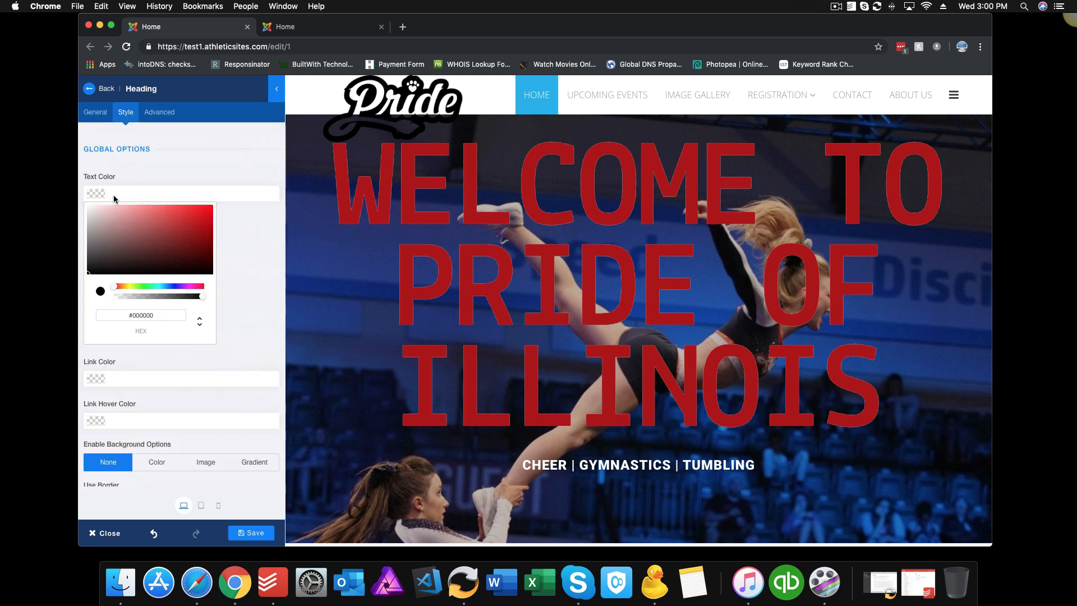
pyautogui.click(207, 270)
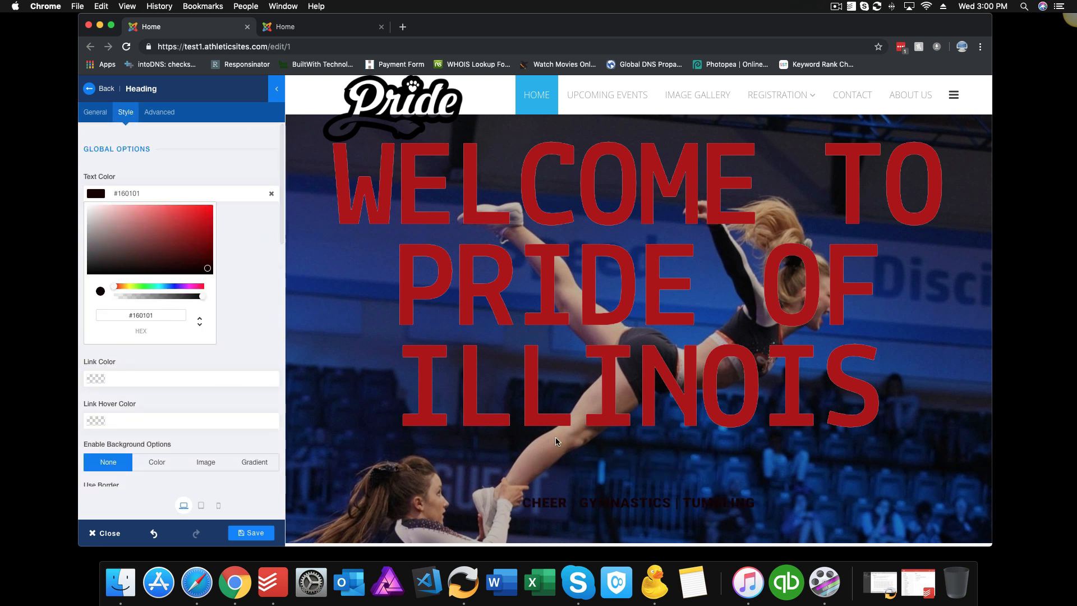
pyautogui.click(196, 224)
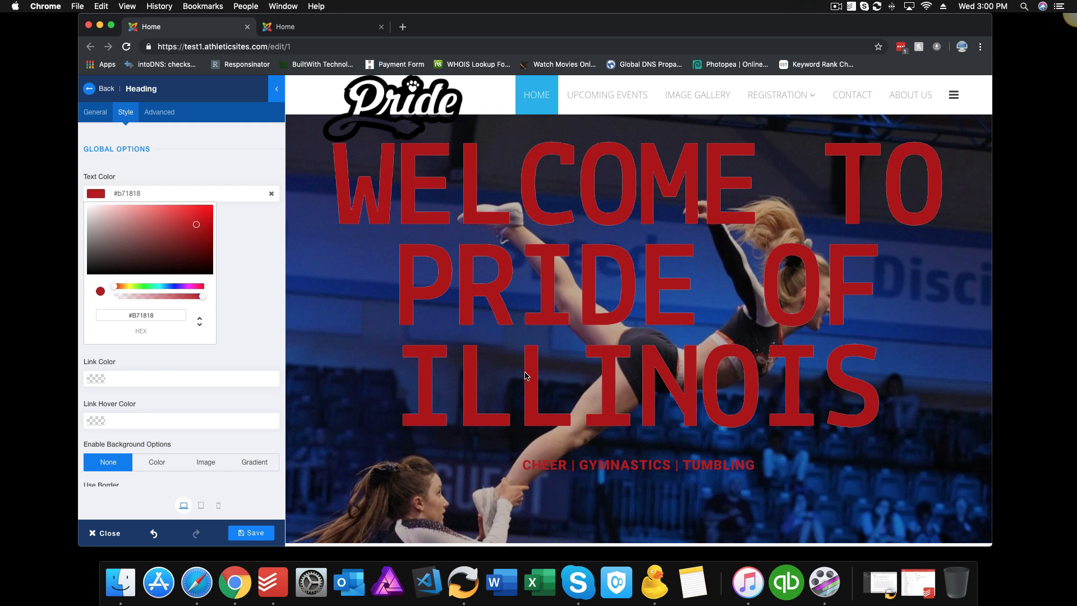
pyautogui.click(268, 296)
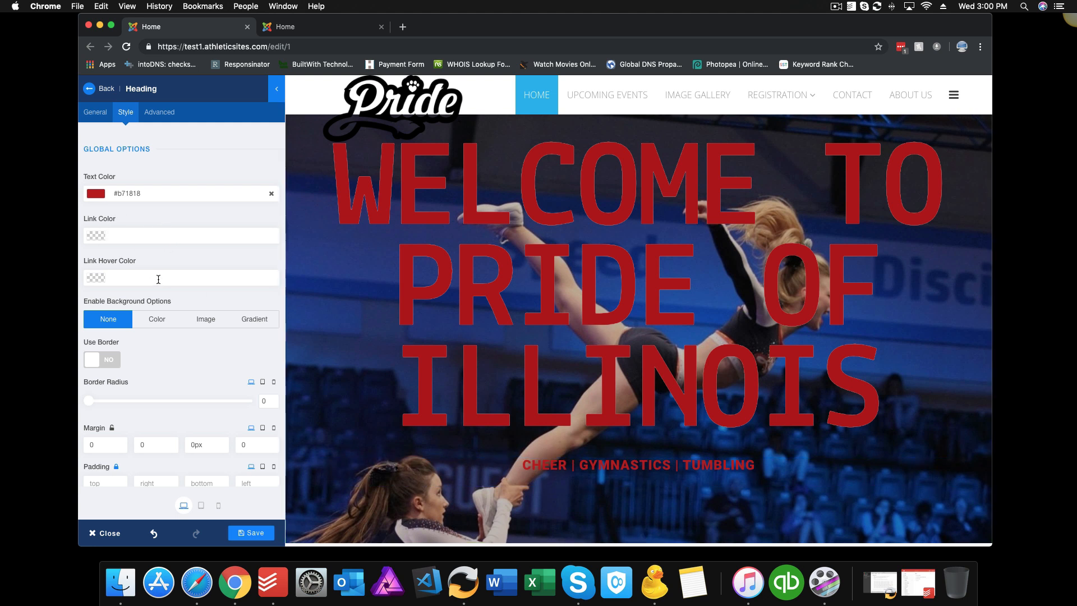
pyautogui.scroll(1, 314, 235)
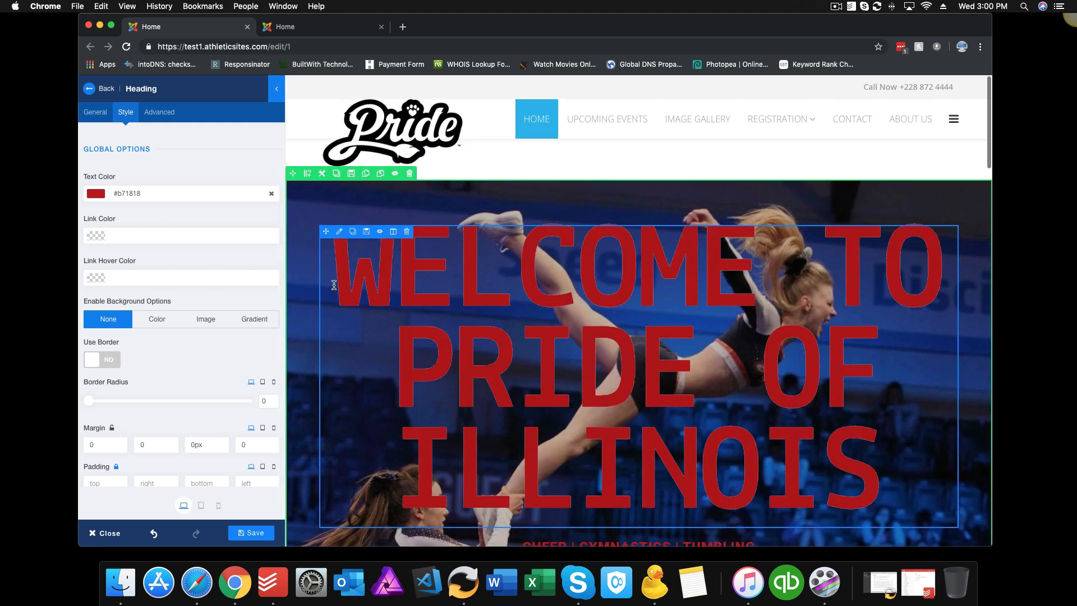
# - Open the hero section's settings and examine its style options for padding, margin, text color and background
pyautogui.click(322, 174)
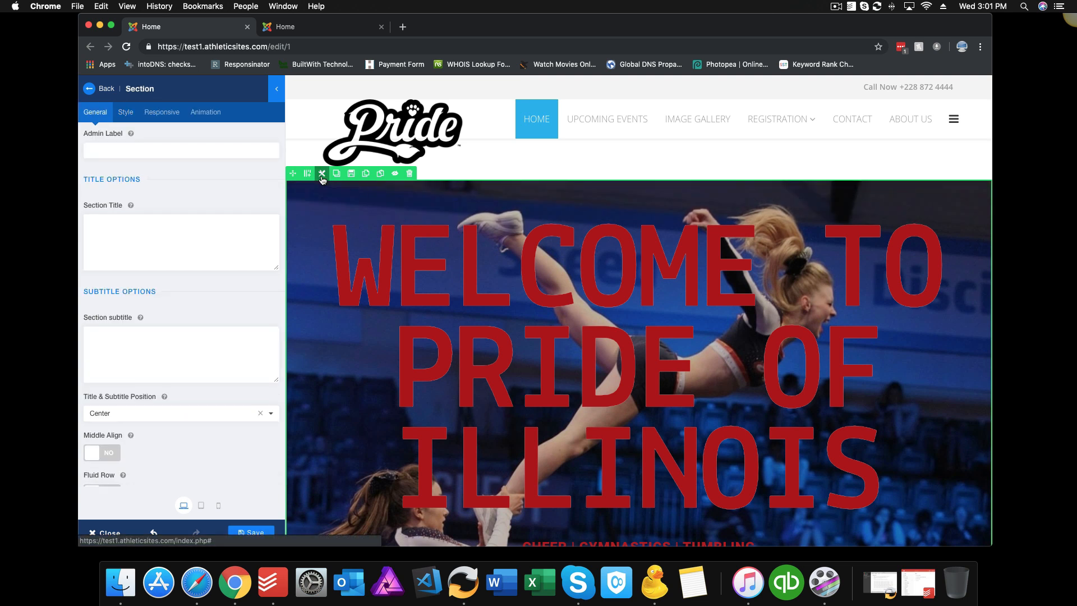
pyautogui.click(125, 114)
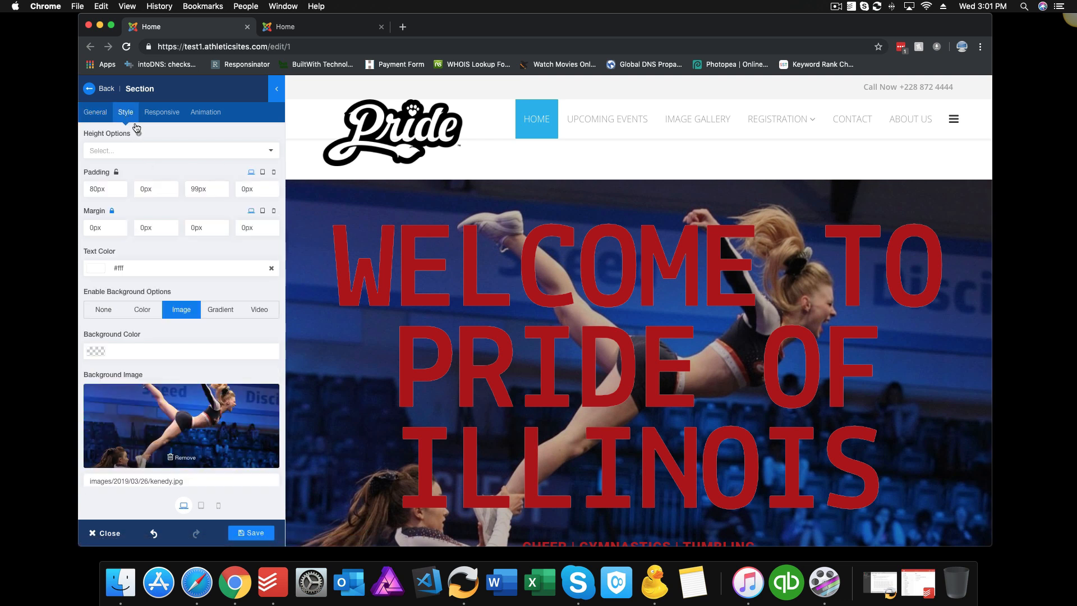
pyautogui.scroll(-2, 208, 278)
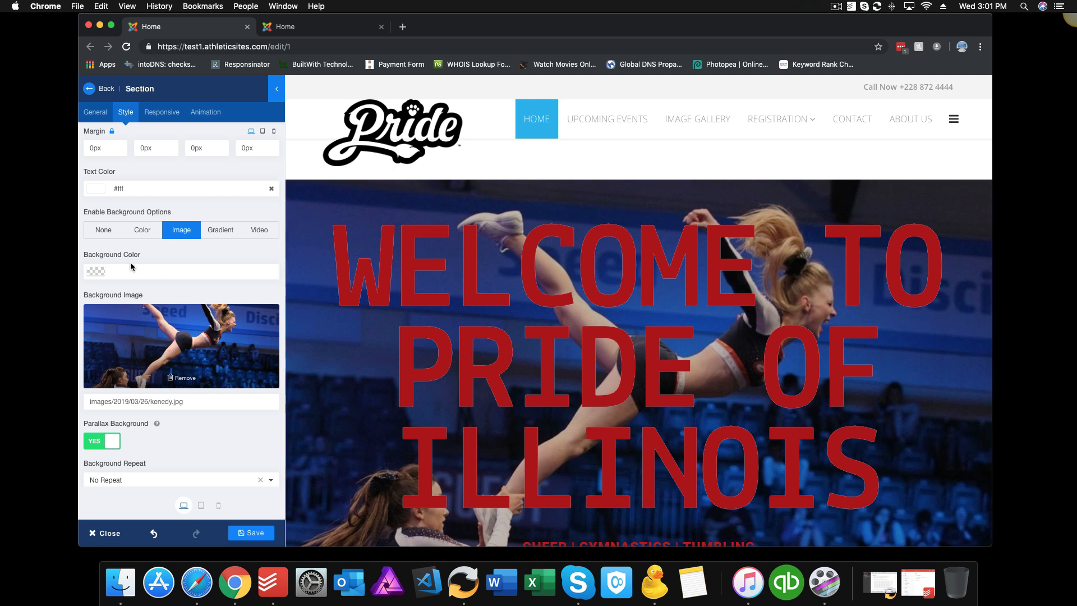
pyautogui.scroll(-1, 130, 262)
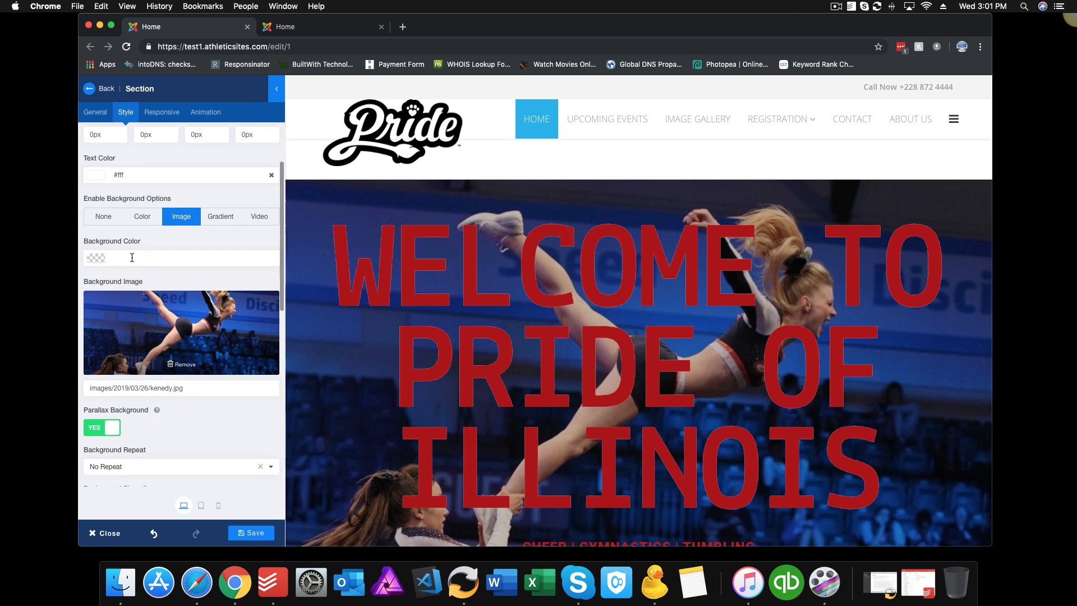
pyautogui.scroll(-4, 131, 256)
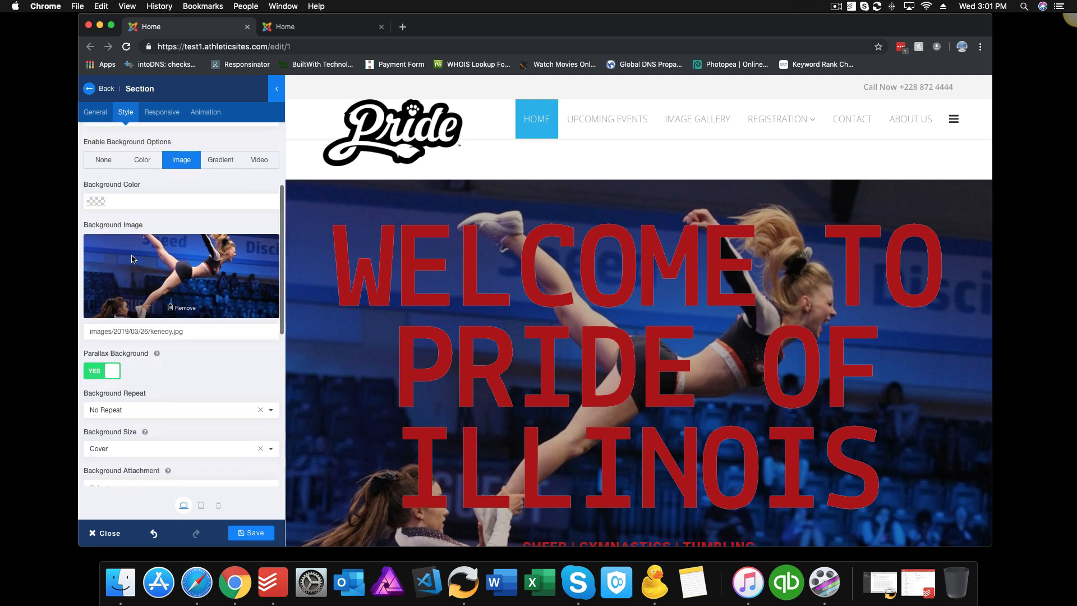
# - Try the Color and Gradient background options on the hero section, with #000308 as the gradient's second color
pyautogui.click(138, 159)
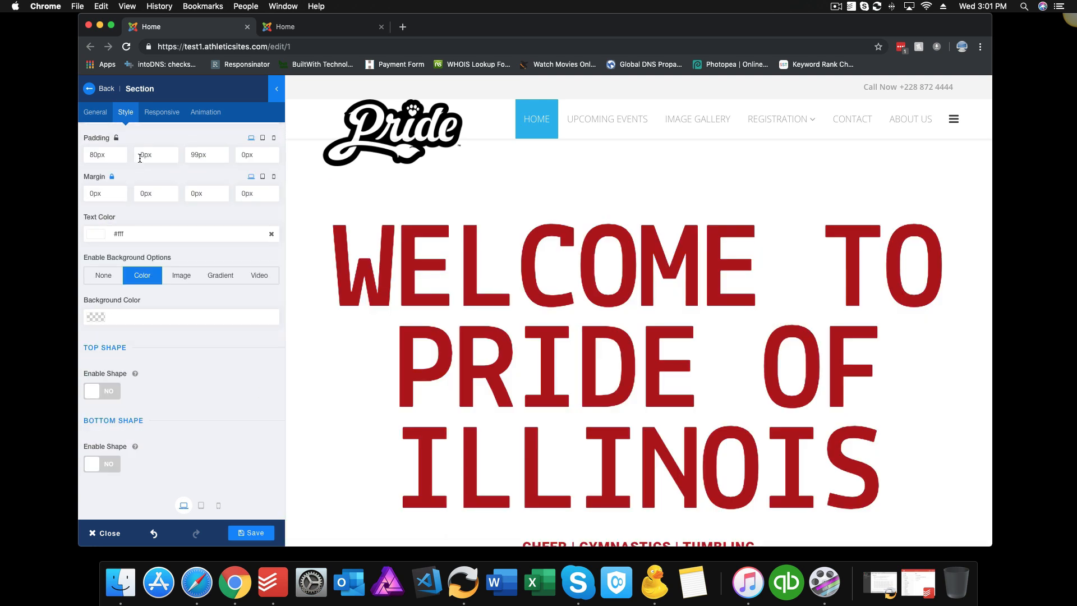
pyautogui.click(223, 278)
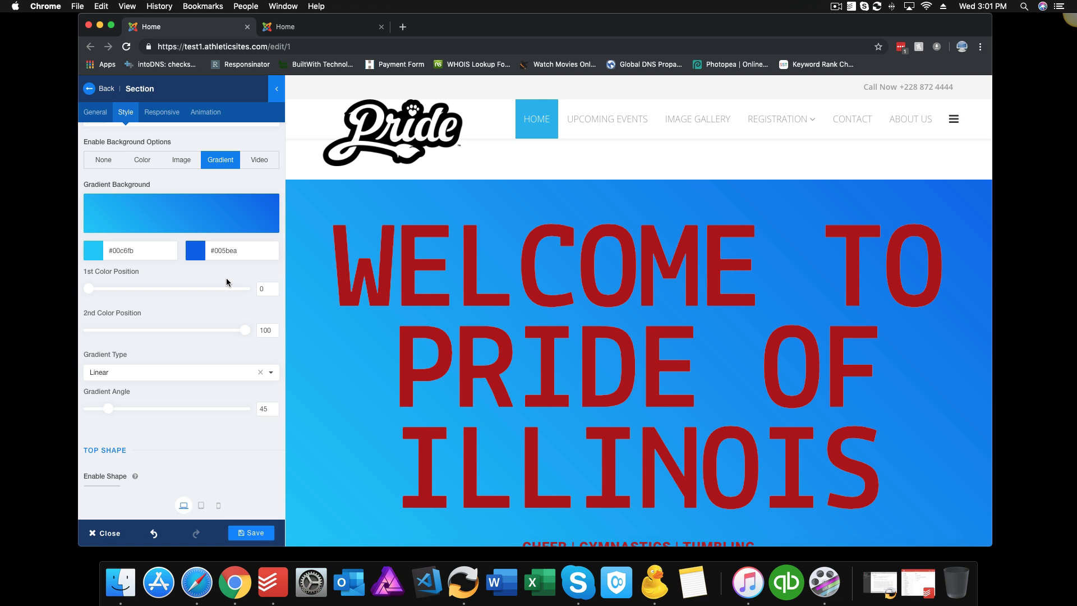
pyautogui.click(199, 255)
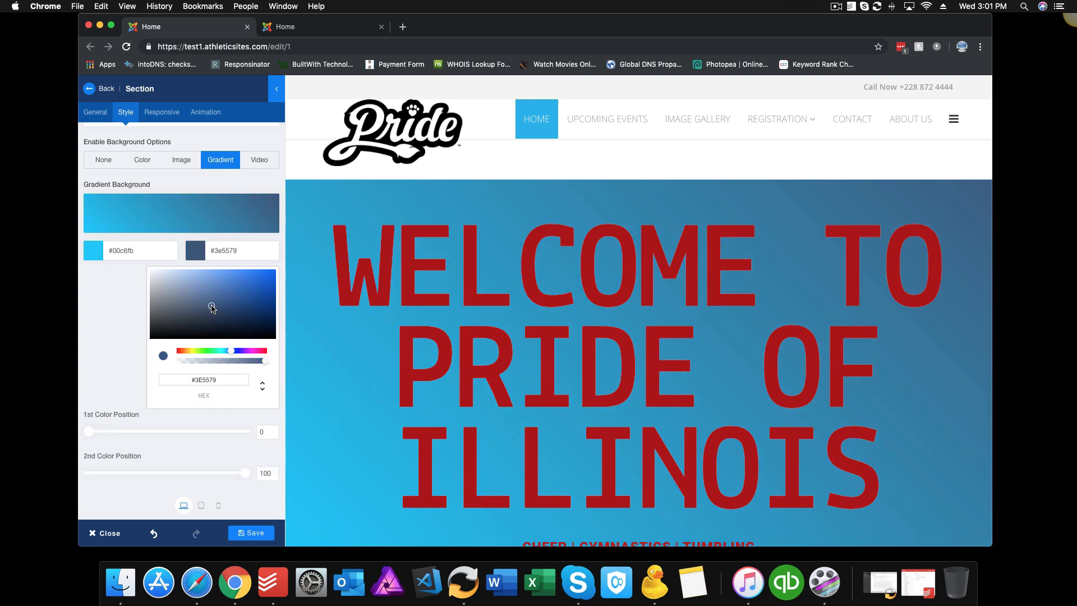
pyautogui.moveTo(234, 331)
pyautogui.mouseDown()
pyautogui.moveTo(240, 320)
pyautogui.moveTo(258, 337)
pyautogui.moveTo(267, 329)
pyautogui.mouseUp()
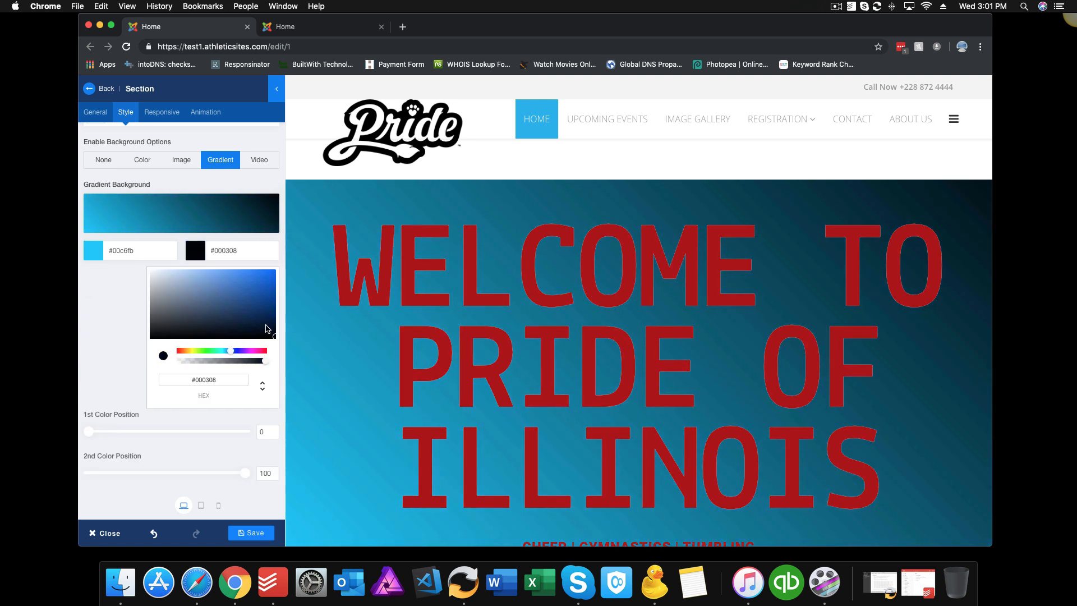
pyautogui.click(272, 238)
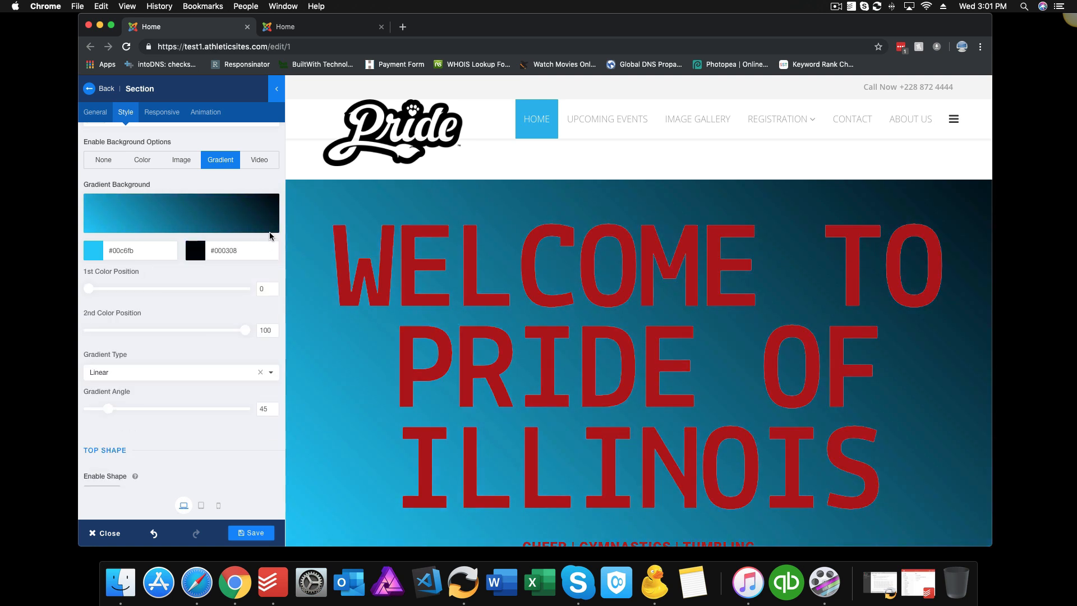
# - Try the hero section's Video background with its Youtube/Vimeo option and the None background, and switch back to Image
pyautogui.click(258, 161)
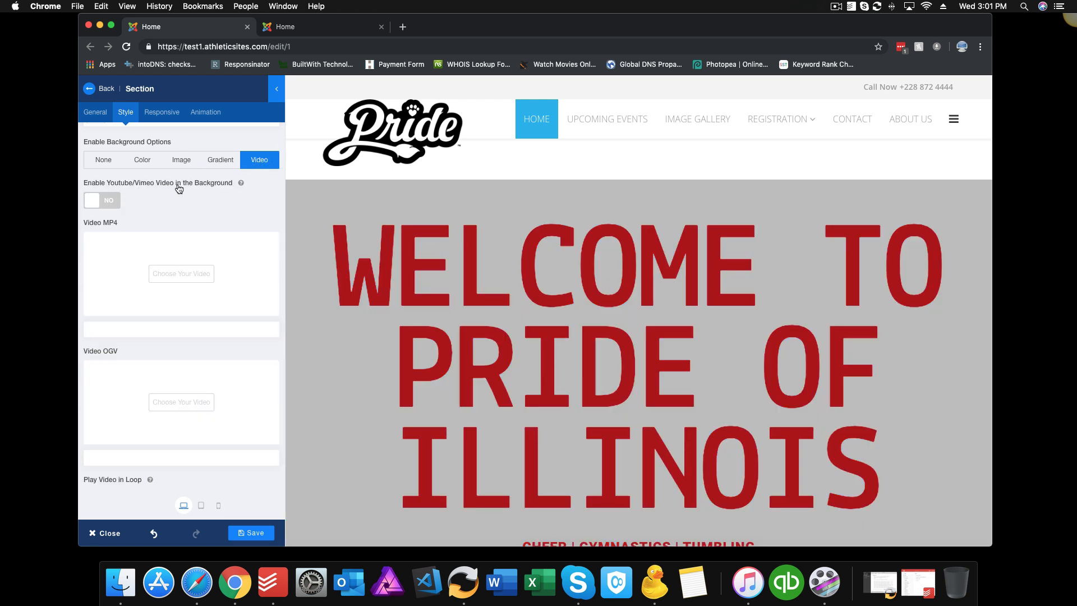
pyautogui.click(110, 206)
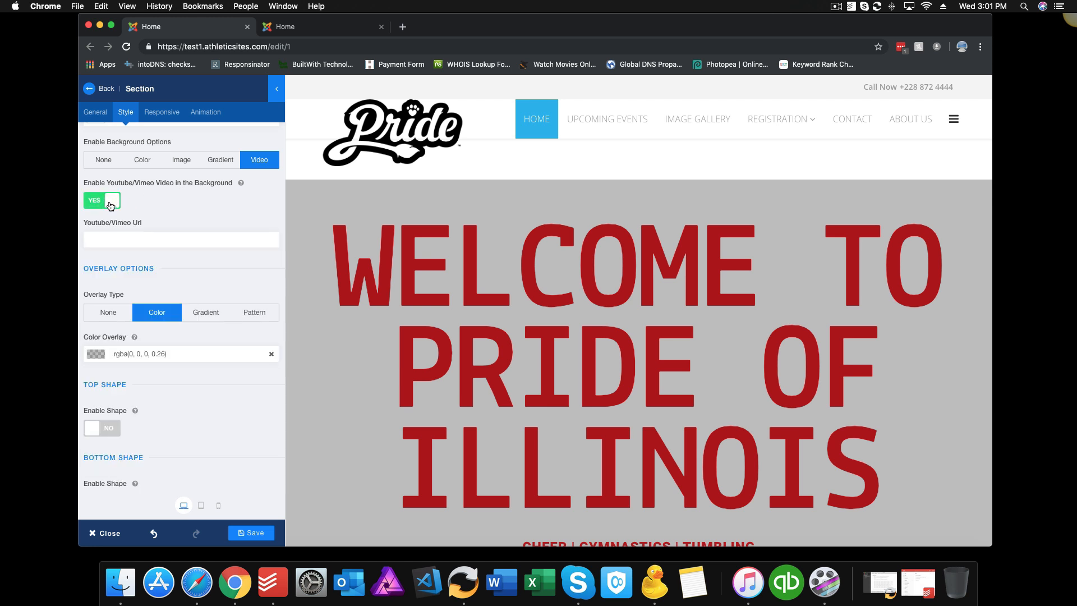
pyautogui.click(99, 239)
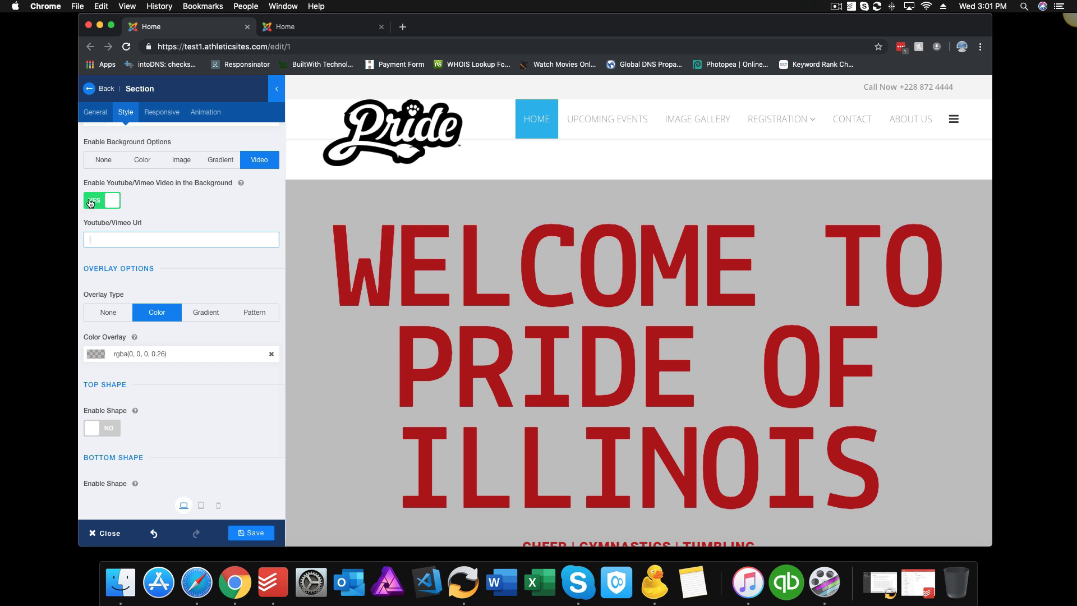
pyautogui.click(91, 203)
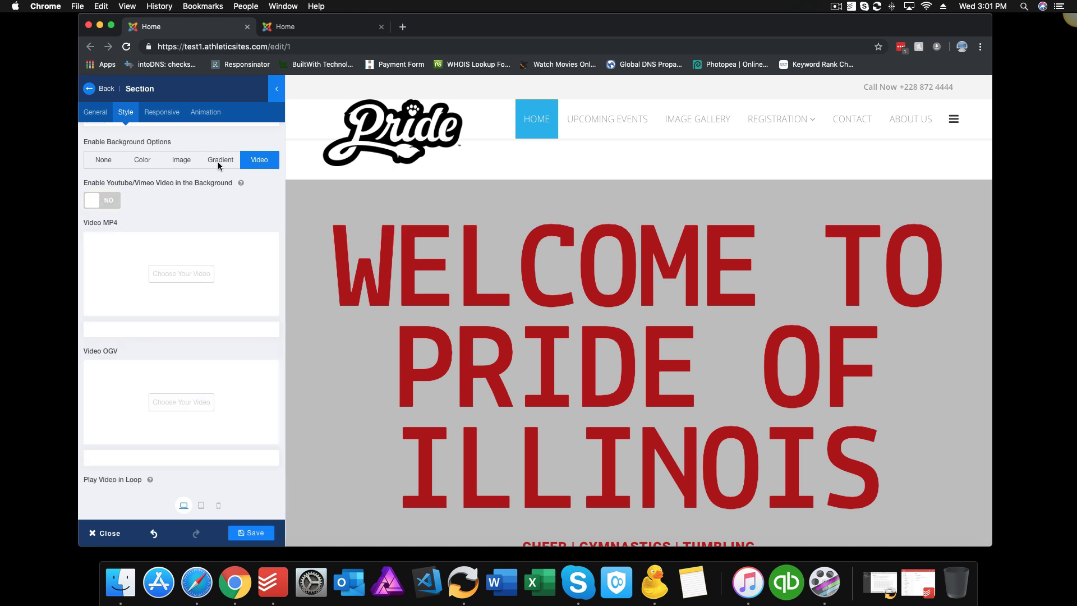
pyautogui.click(104, 159)
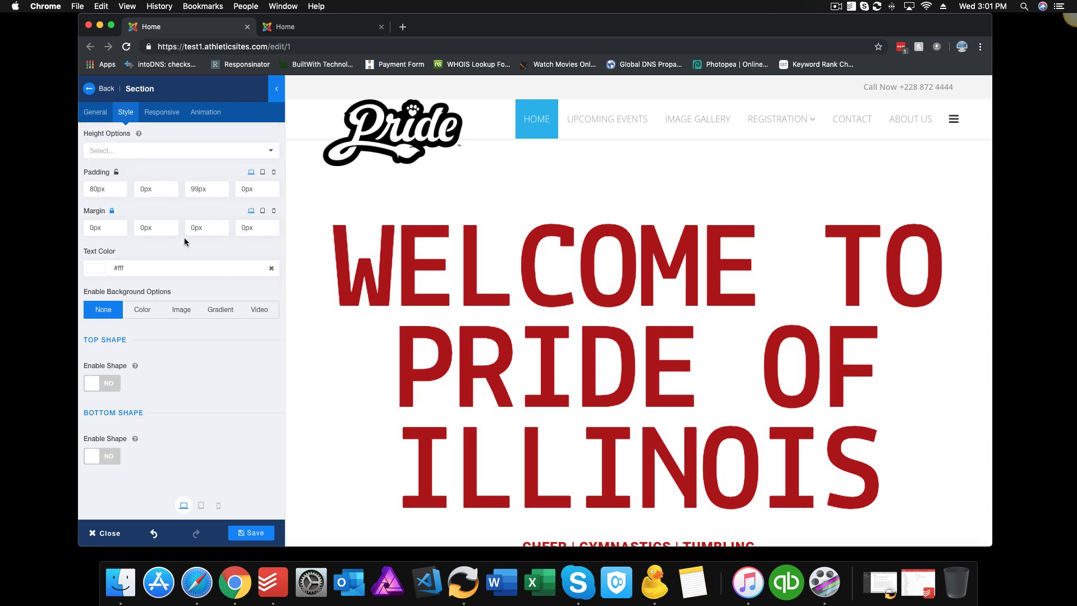
pyautogui.click(187, 316)
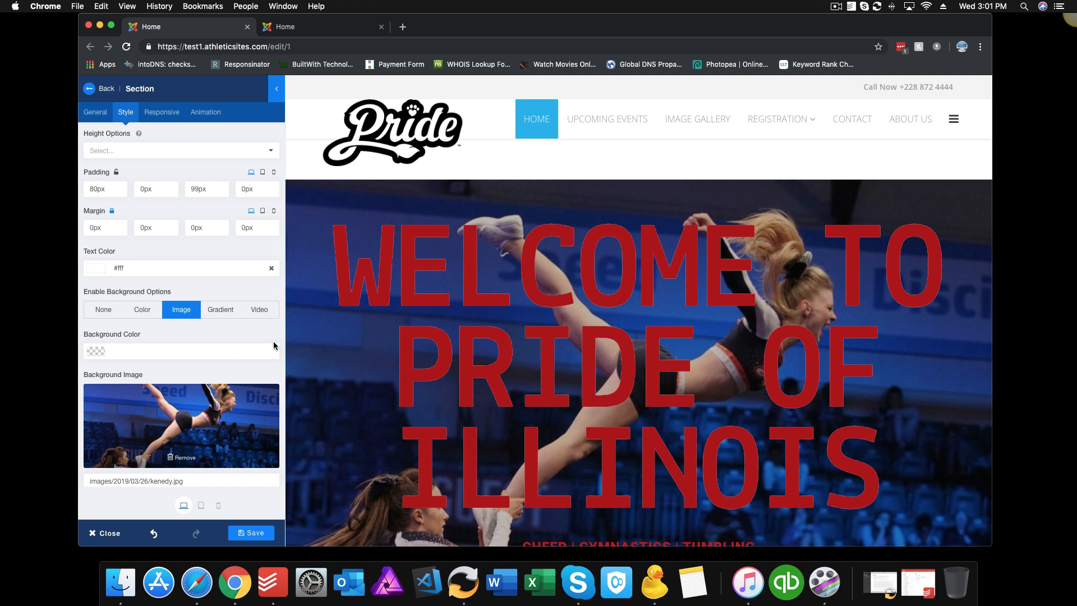
# - Review the hero section's background image settings and set its overlay type to None
pyautogui.scroll(-3, 213, 343)
pyautogui.scroll(-4, 213, 343)
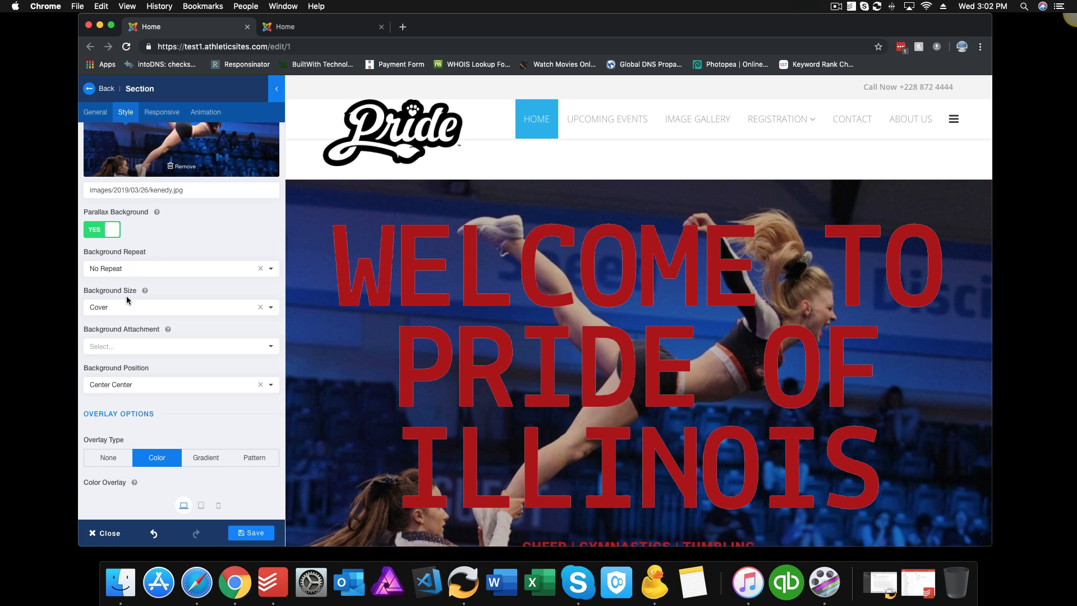
pyautogui.scroll(-5, 135, 300)
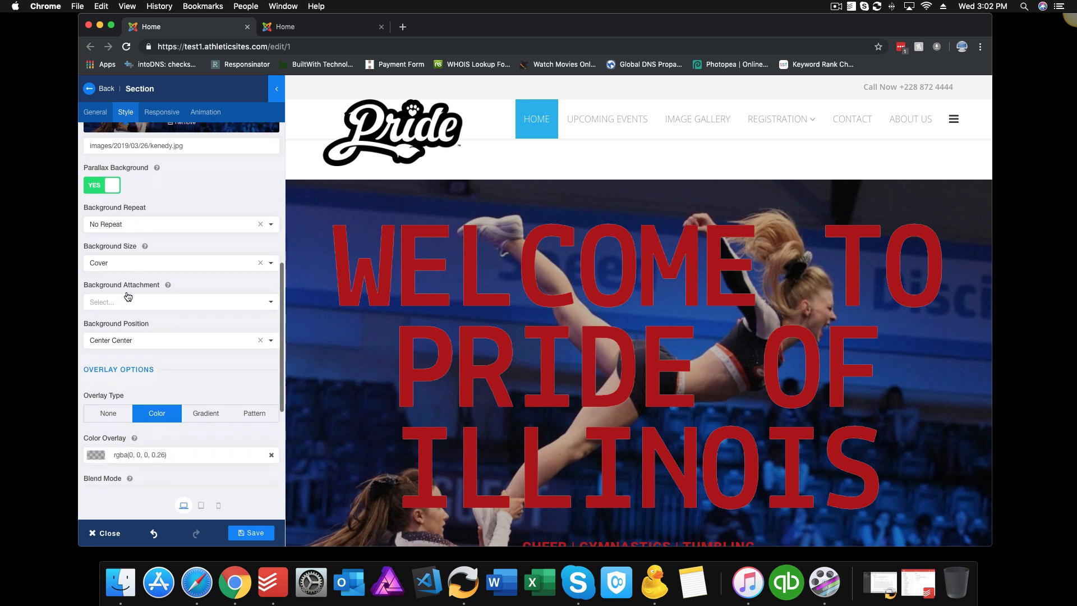
pyautogui.scroll(-2, 148, 305)
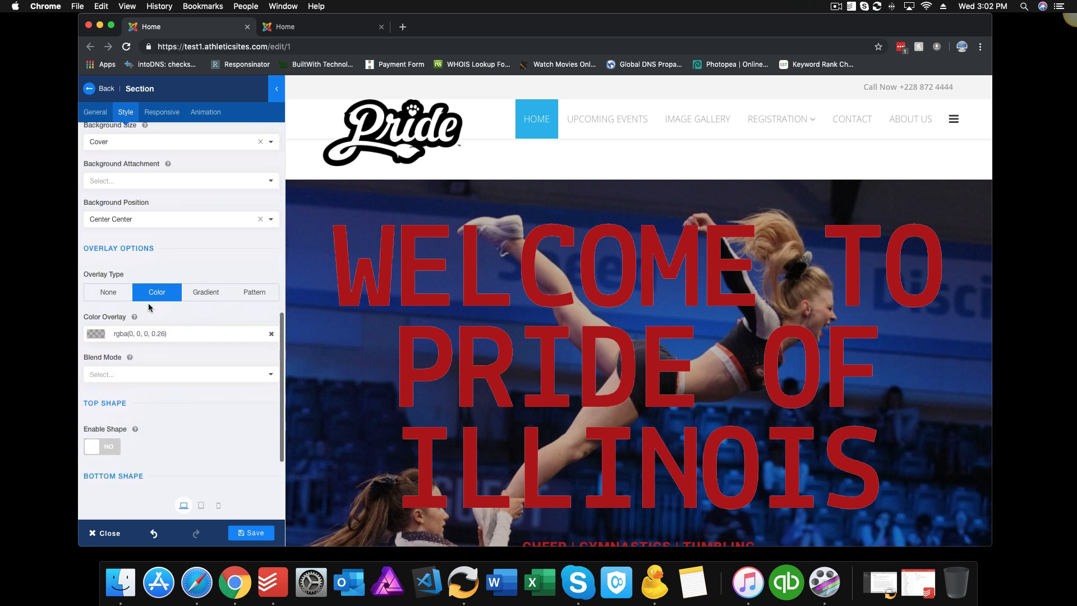
pyautogui.click(108, 292)
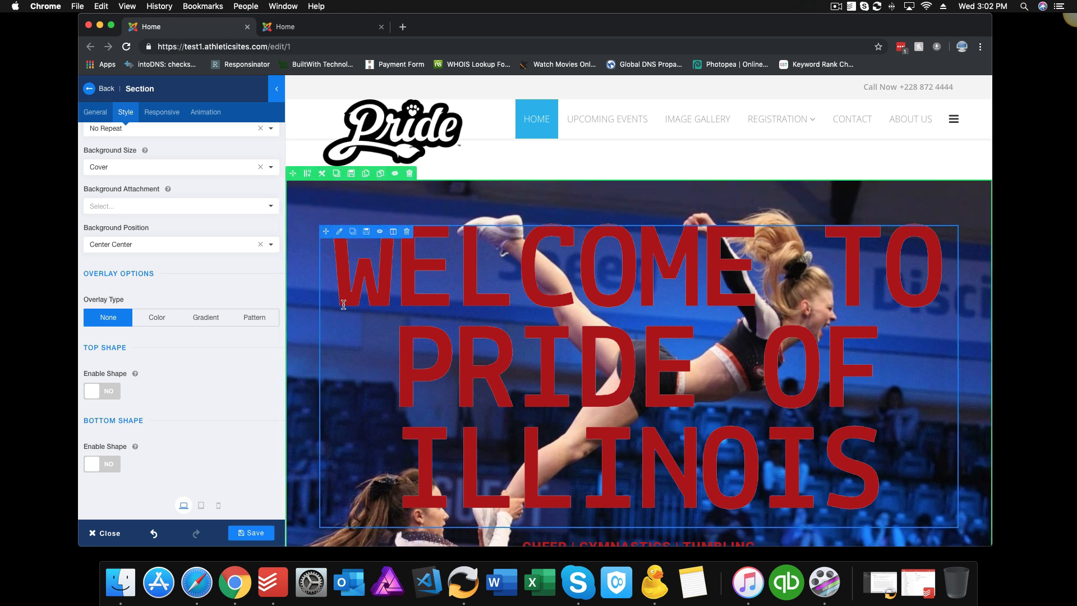
# - Set the text color of the WELCOME TO PRIDE OF ILLINOIS heading to white #ffffff
pyautogui.scroll(-5, 337, 319)
pyautogui.scroll(2, 348, 322)
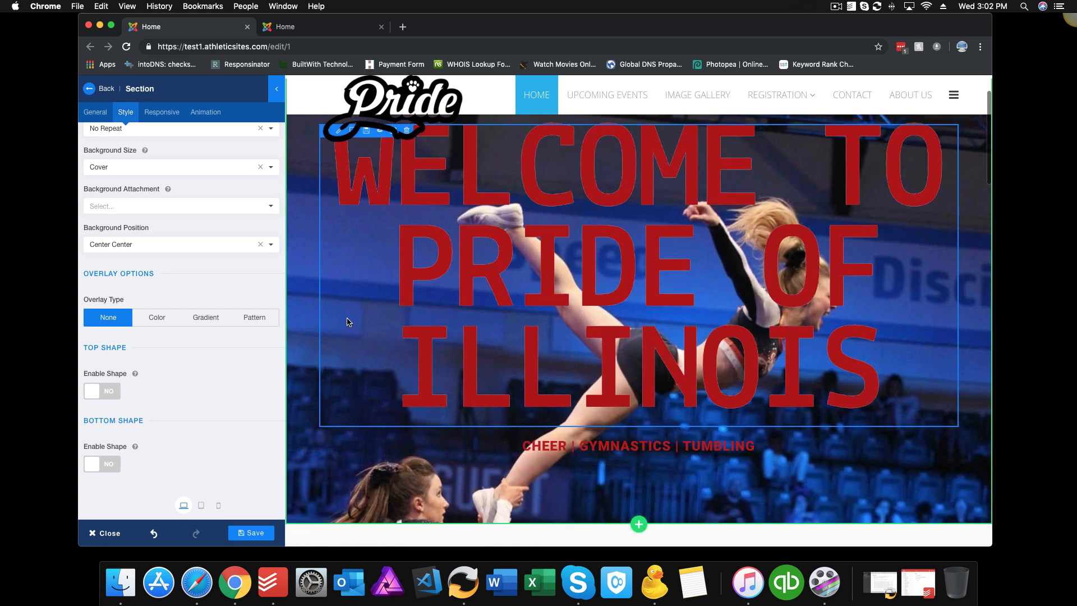
pyautogui.click(570, 275)
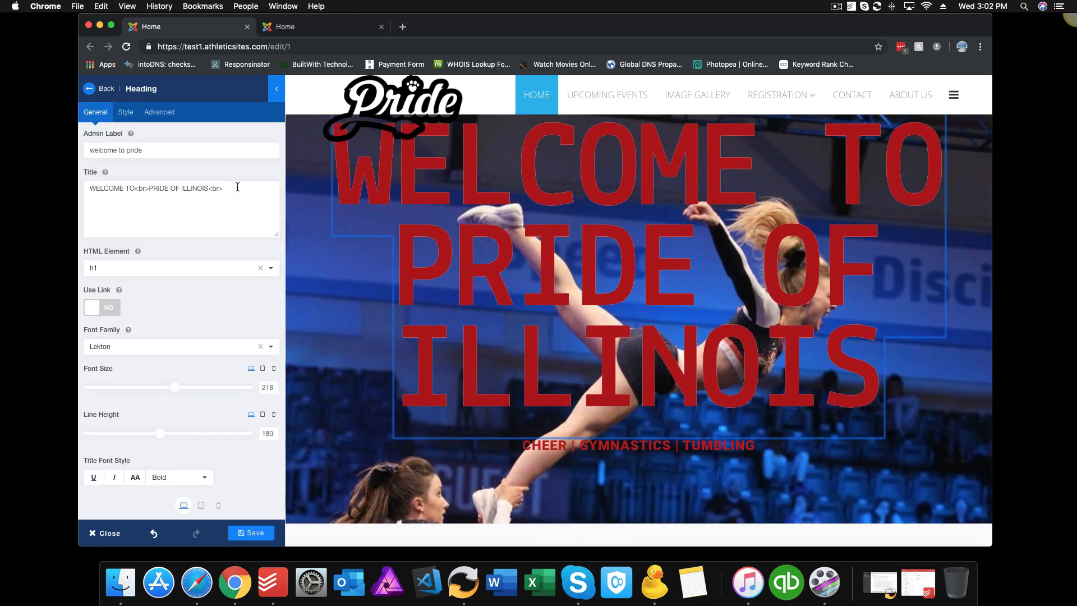
pyautogui.click(127, 113)
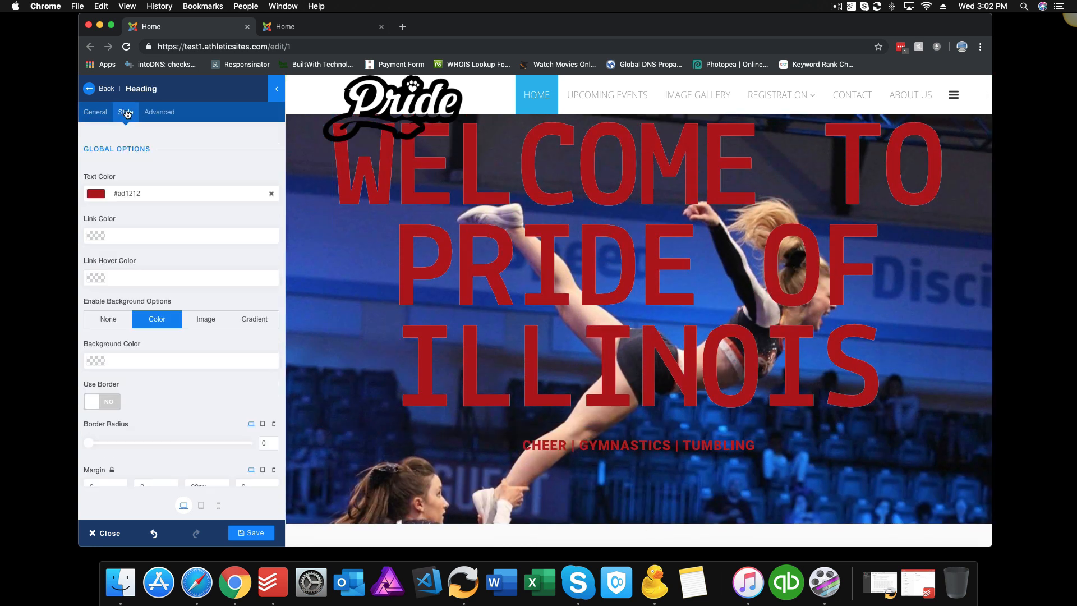
pyautogui.click(95, 194)
pyautogui.click(169, 165)
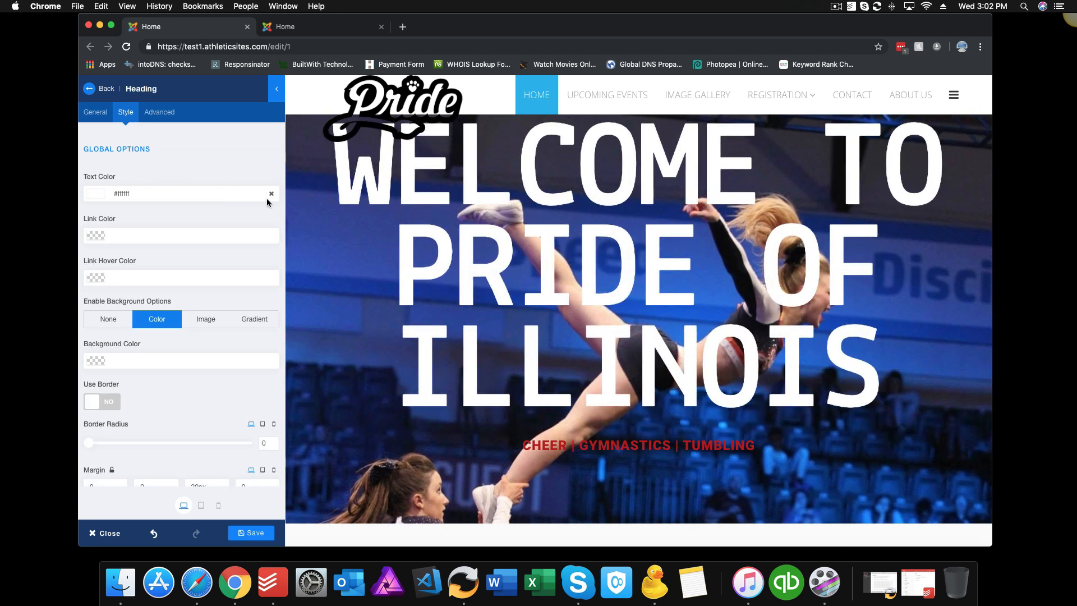
# - Set the text color of the CHEER | GYMNASTICS | TUMBLING heading to white #ffffff
pyautogui.click(551, 449)
pyautogui.click(125, 112)
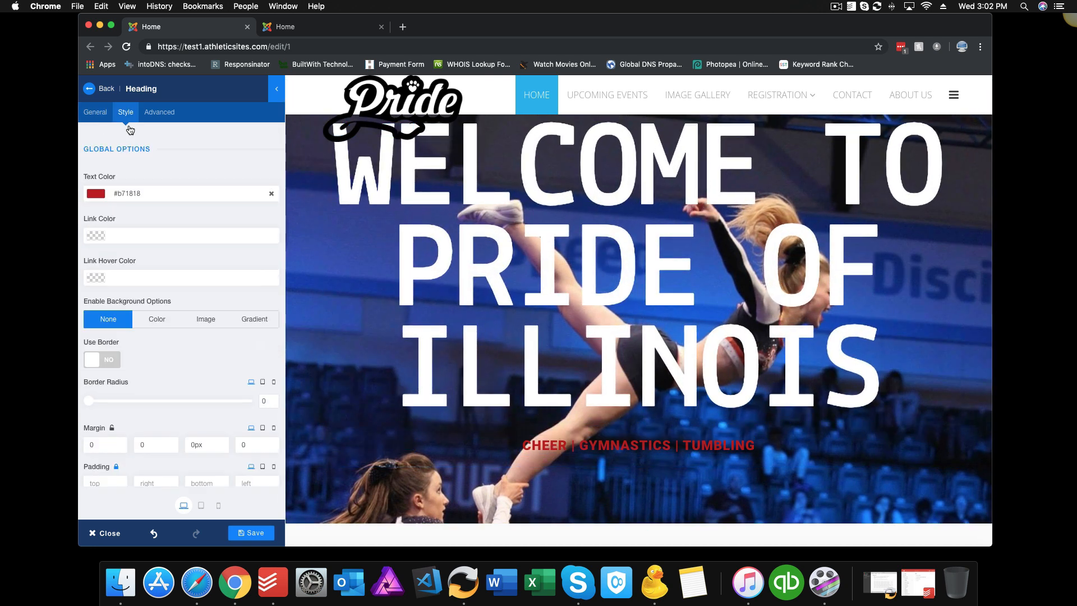
pyautogui.click(97, 195)
pyautogui.click(86, 205)
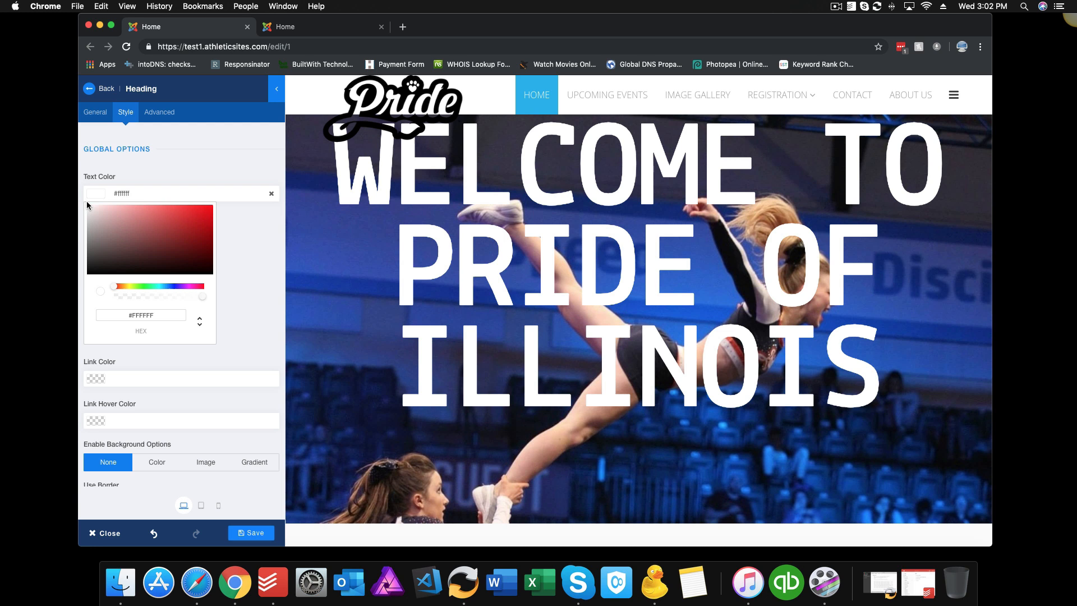
pyautogui.click(162, 170)
# - Compare the general settings of the hero section with those of the main heading inside it
pyautogui.scroll(3, 337, 234)
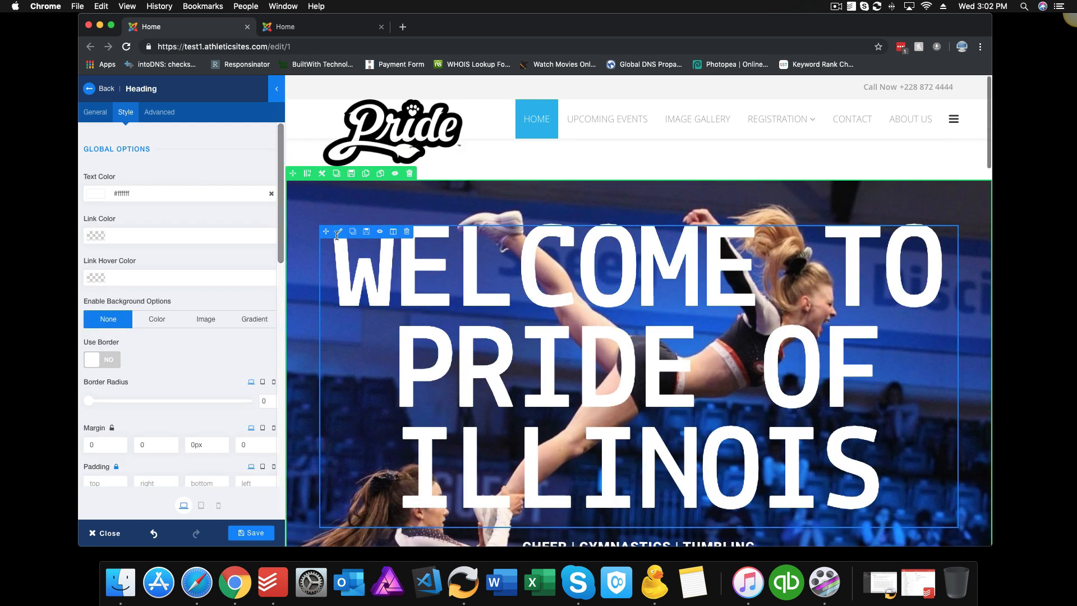
pyautogui.moveTo(327, 211)
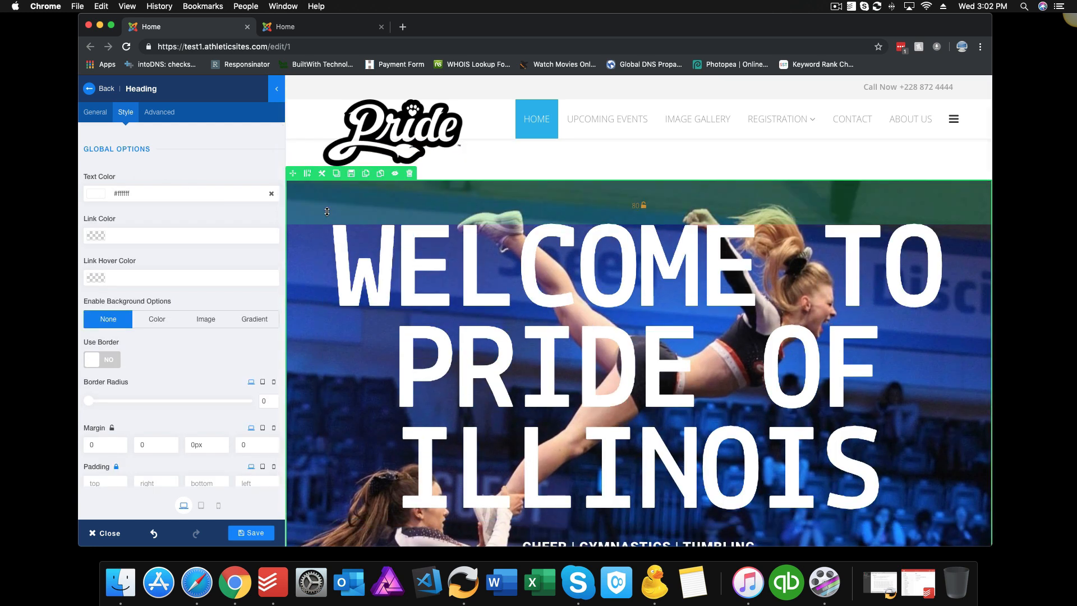
pyautogui.click(322, 174)
pyautogui.moveTo(329, 205)
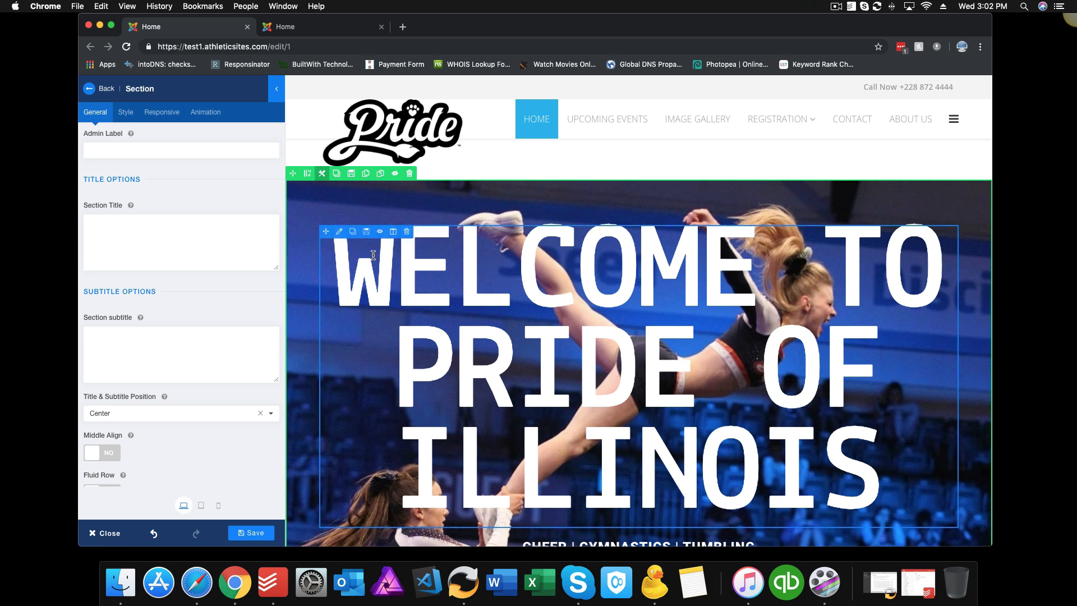
pyautogui.click(340, 233)
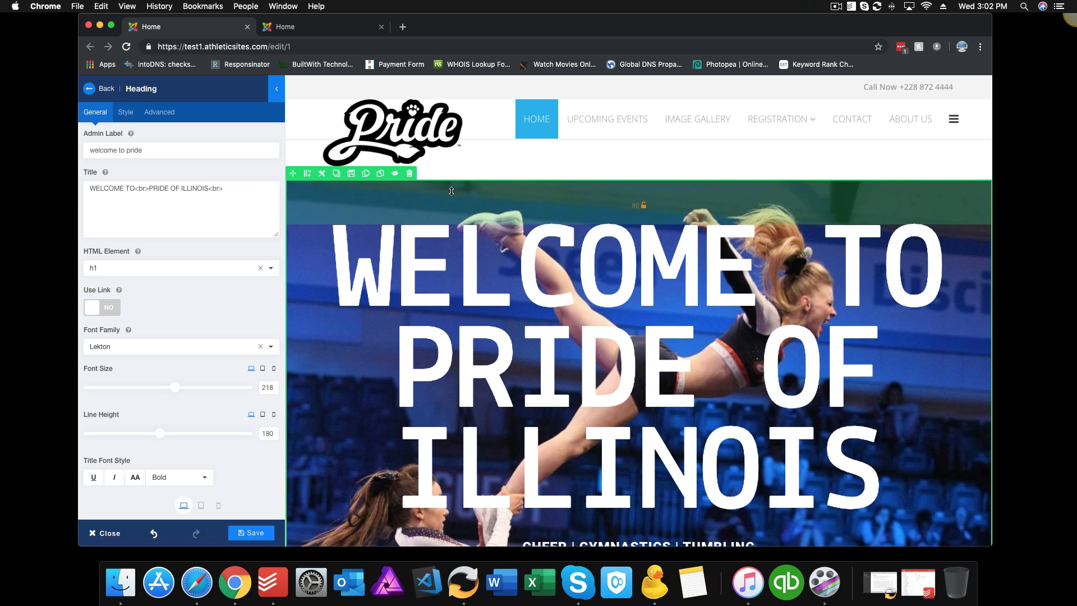
pyautogui.click(321, 176)
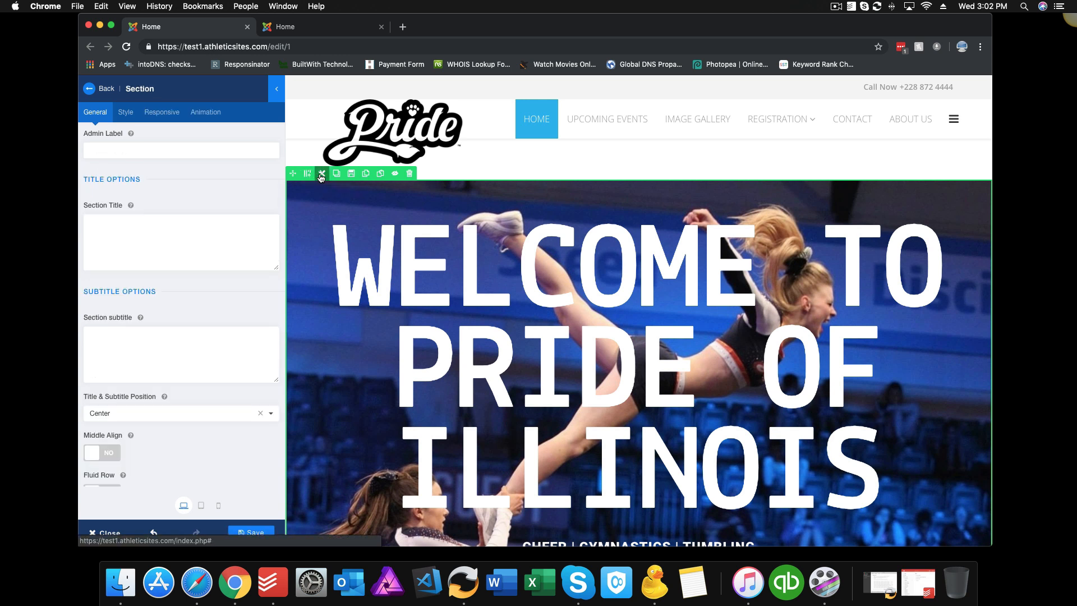
# - Change the hero section's column layout to two equal columns and check the page
pyautogui.click(307, 173)
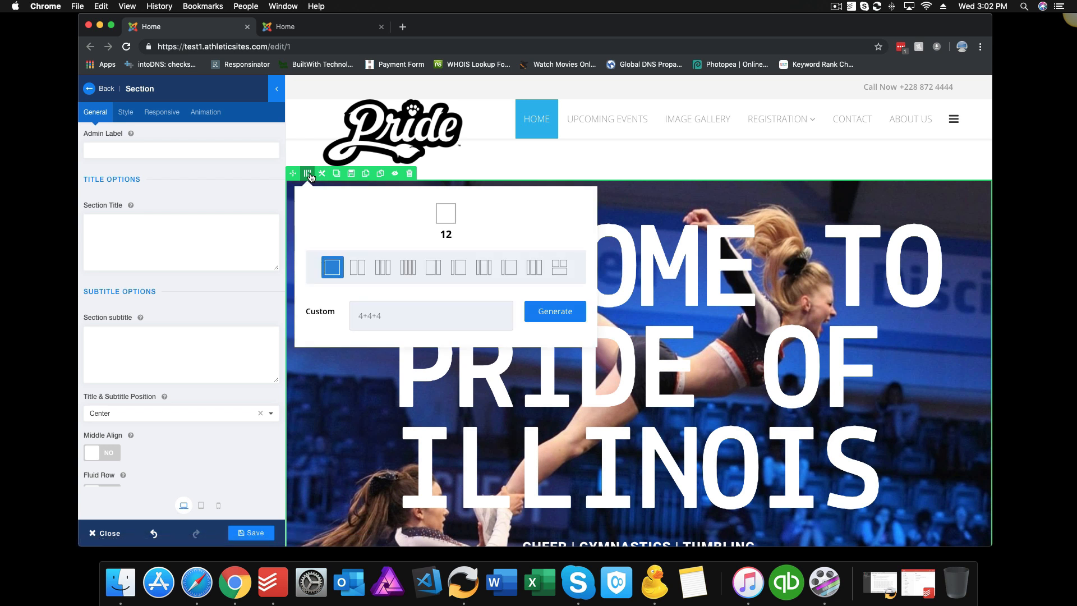
pyautogui.click(356, 270)
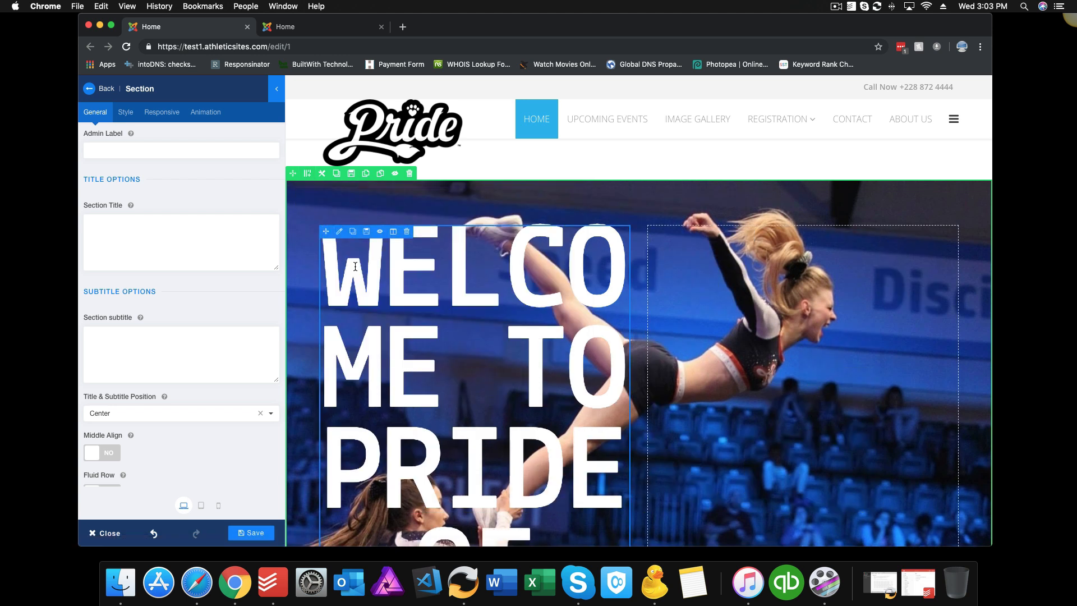
pyautogui.scroll(-3, 499, 298)
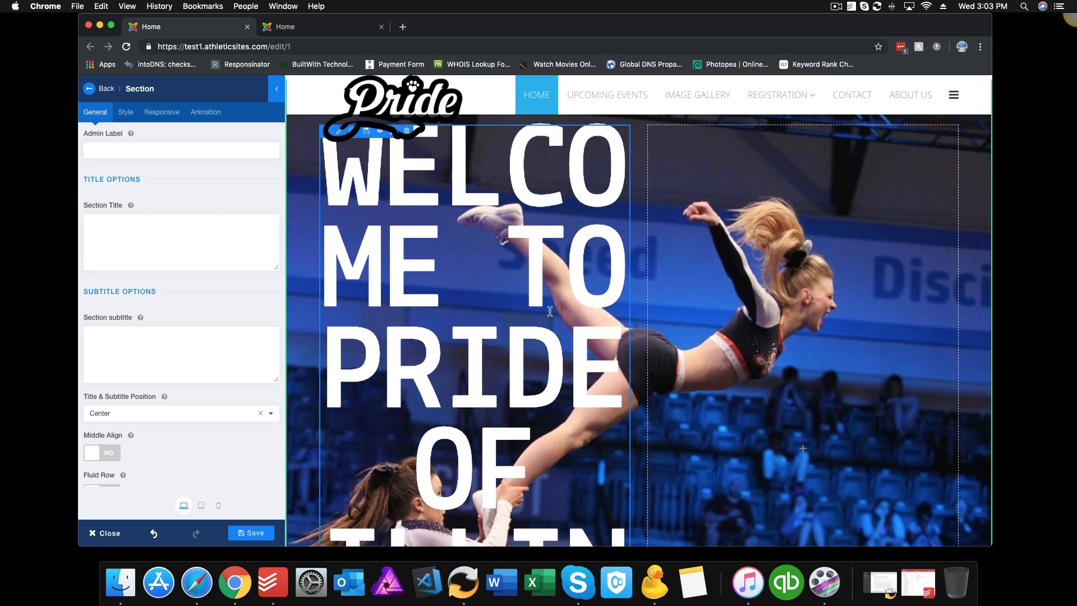
pyautogui.scroll(1, 773, 326)
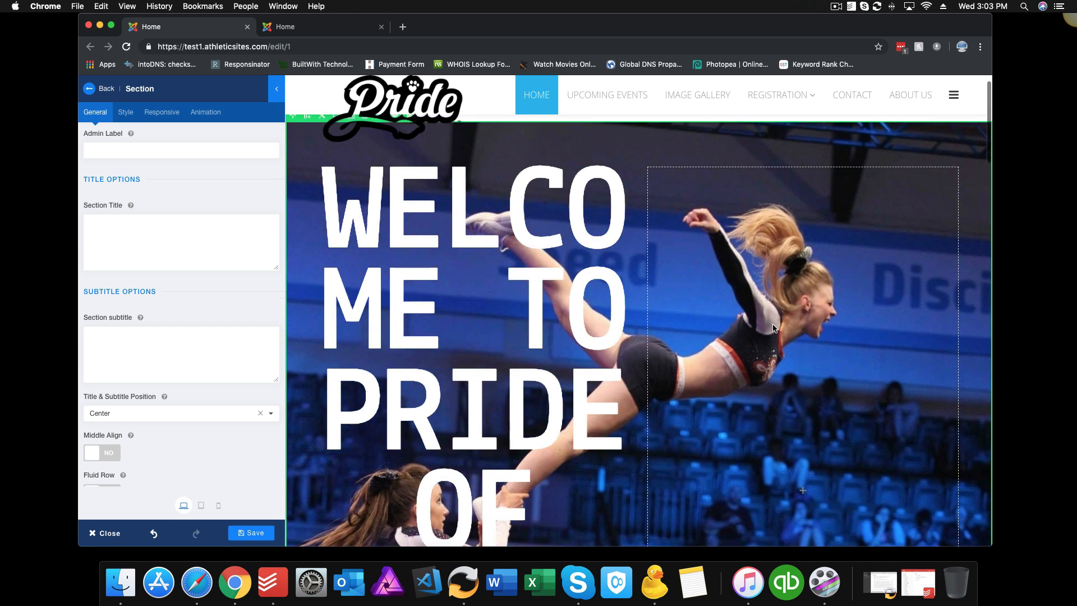
# - Return the hero section's column layout to a single full-width column
pyautogui.scroll(2, 531, 291)
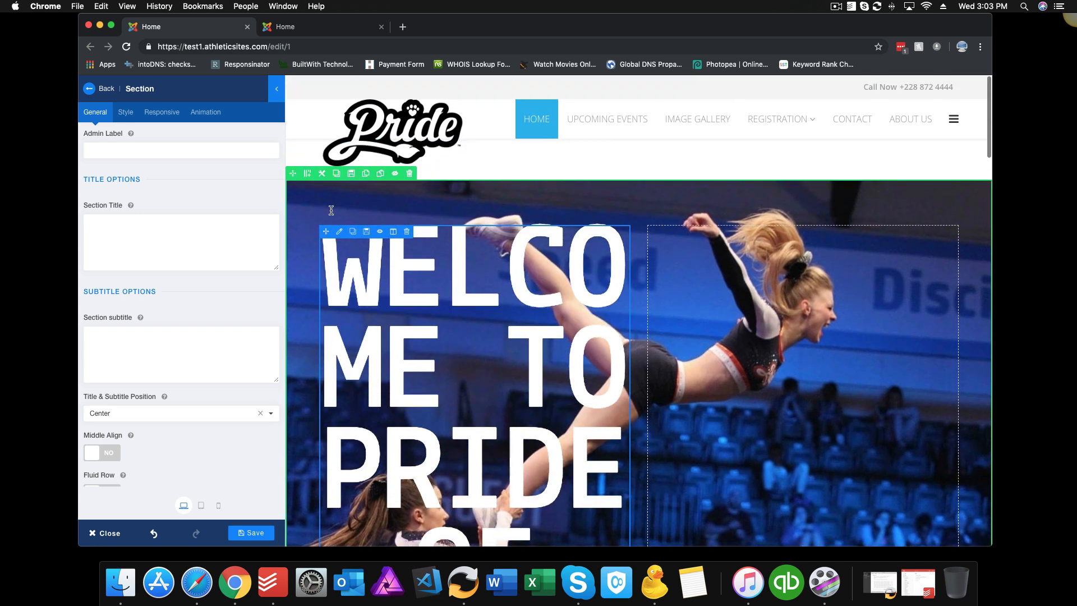
pyautogui.click(307, 173)
pyautogui.click(332, 267)
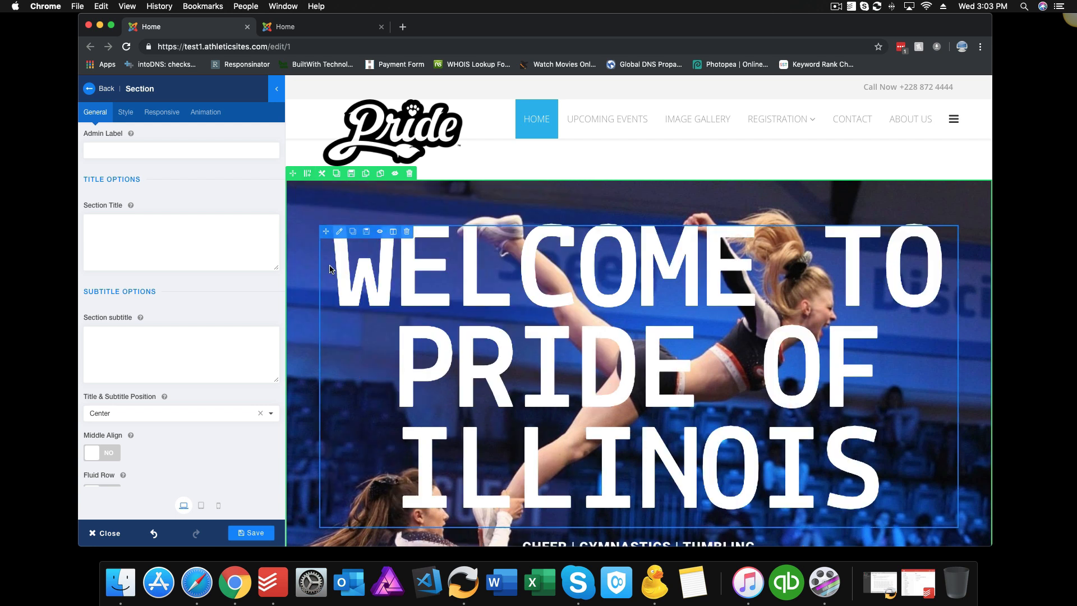
# - Try four equal columns (3+3+3+3) in the hero section, and switch back to the single-column layout
pyautogui.click(308, 173)
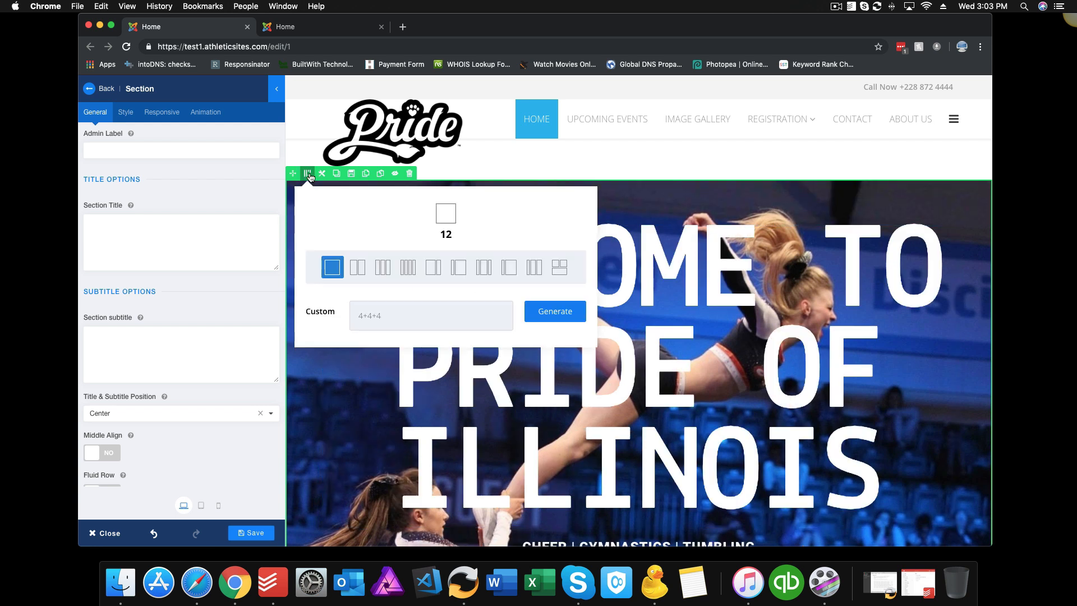
pyautogui.click(408, 267)
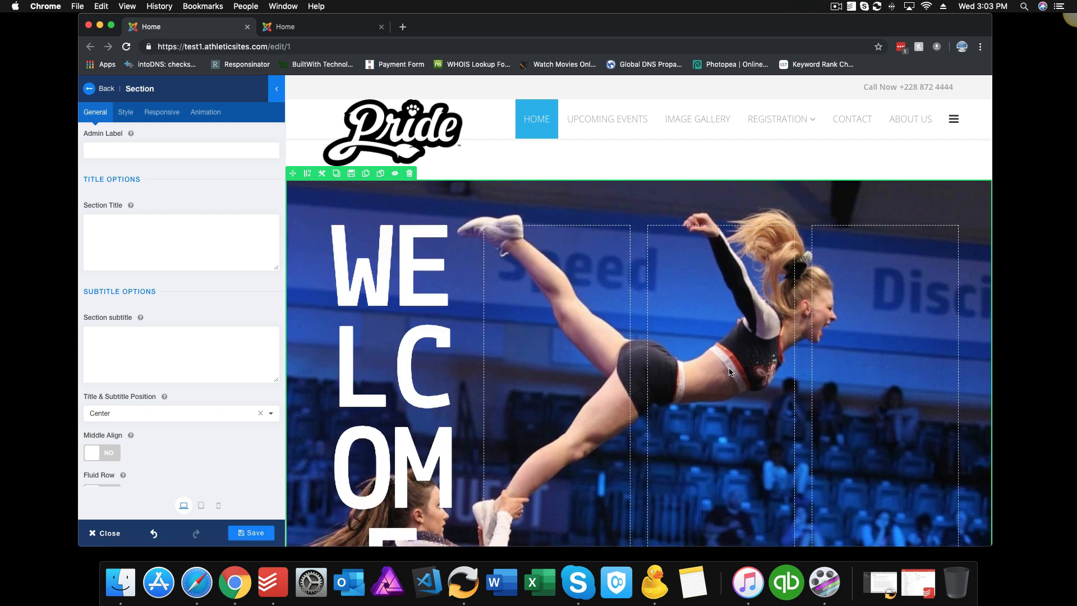
pyautogui.moveTo(421, 287)
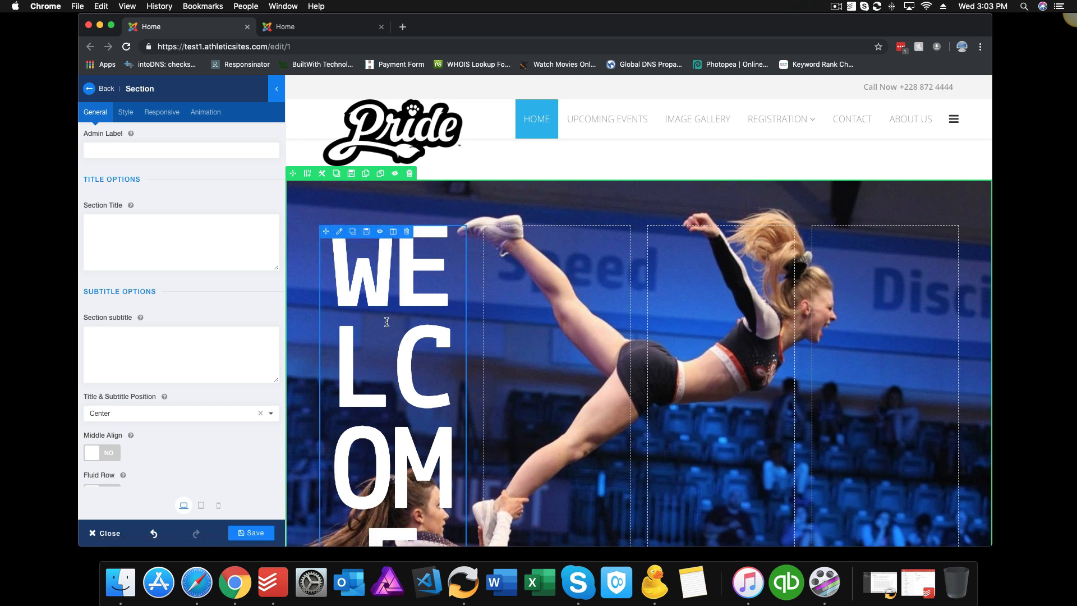
pyautogui.click(308, 174)
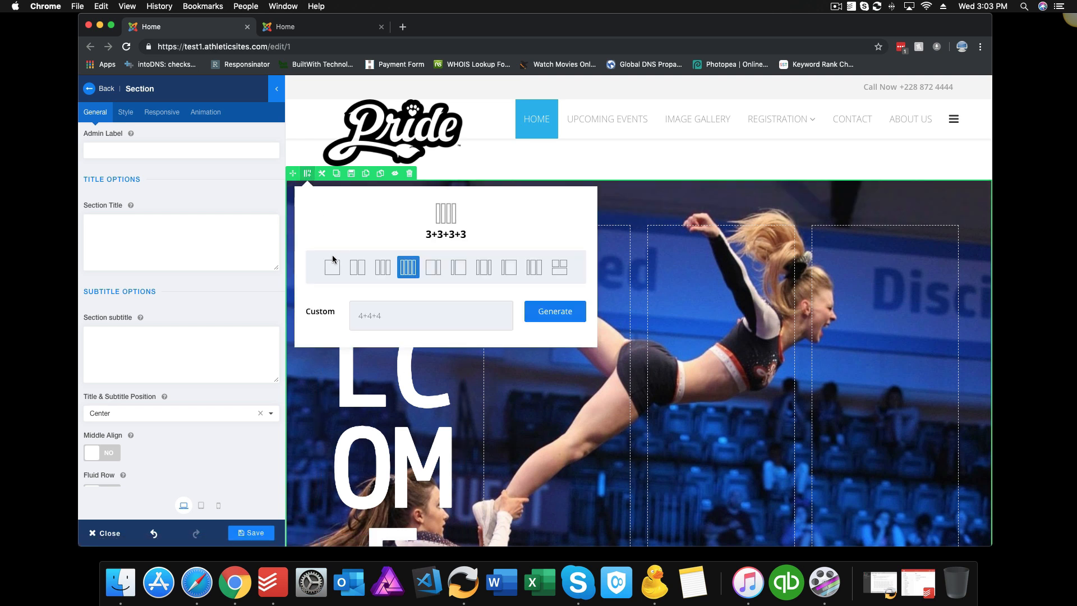
pyautogui.click(332, 266)
pyautogui.click(459, 342)
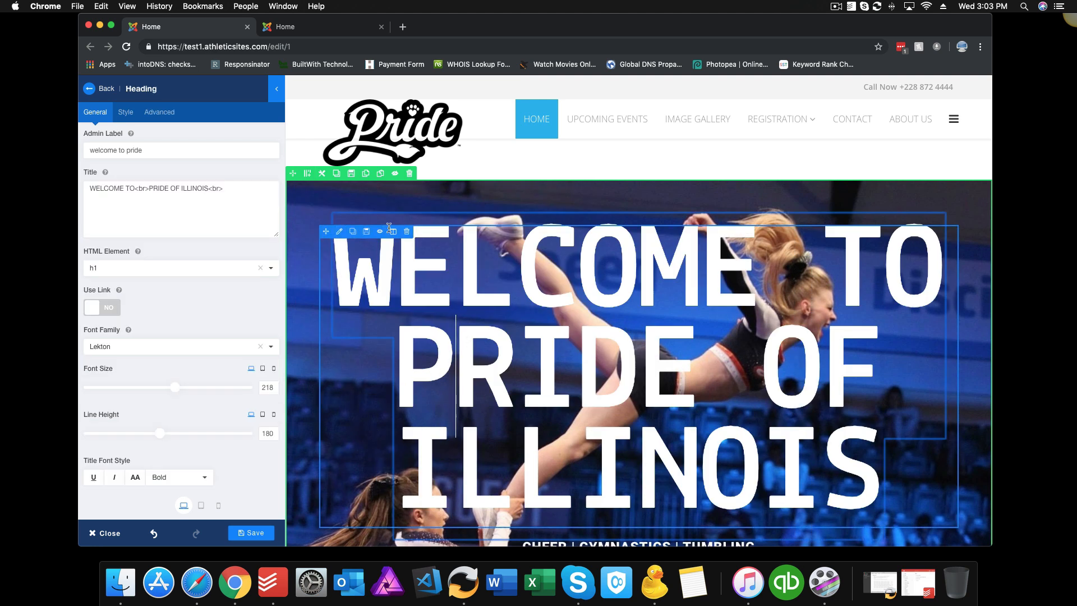
# - Apply a color overlay to the hero section's background image and set it to rgba(0, 0, 0, 0.25)
pyautogui.click(322, 174)
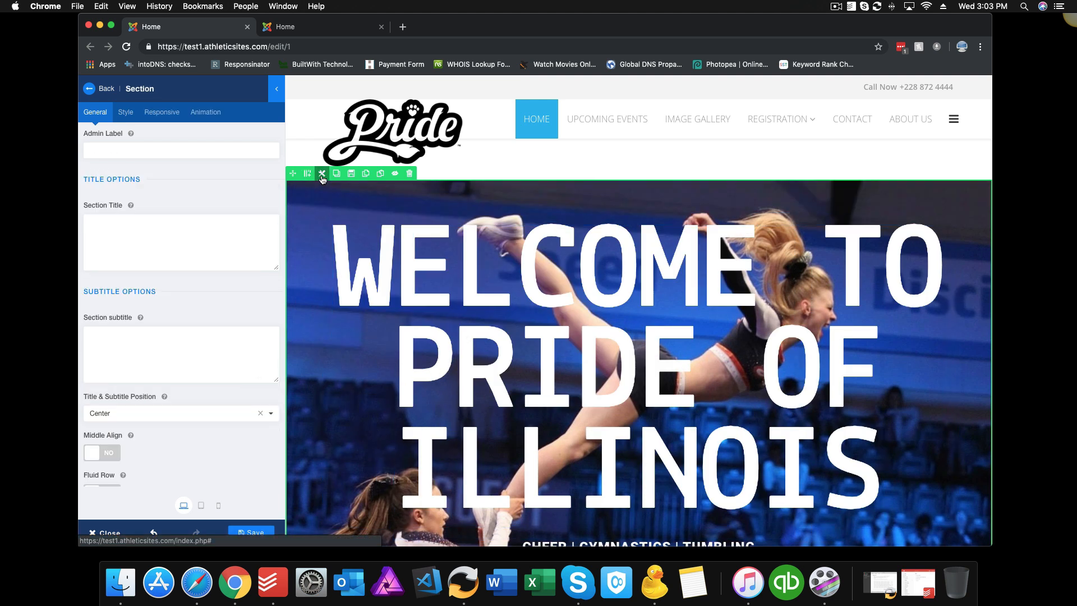
pyautogui.click(125, 113)
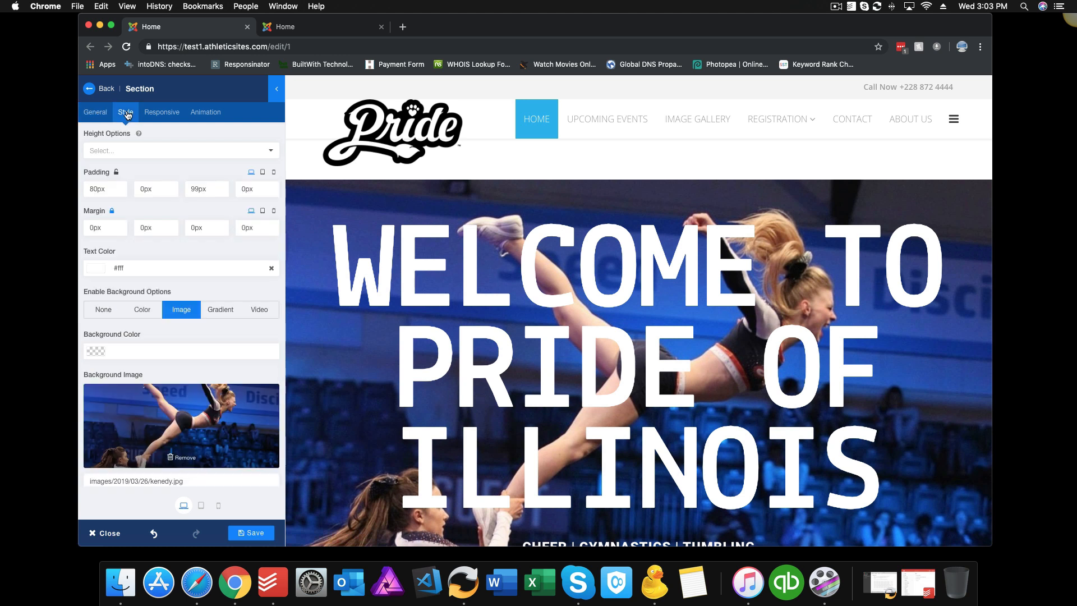
pyautogui.scroll(-5, 200, 322)
pyautogui.scroll(-4, 201, 328)
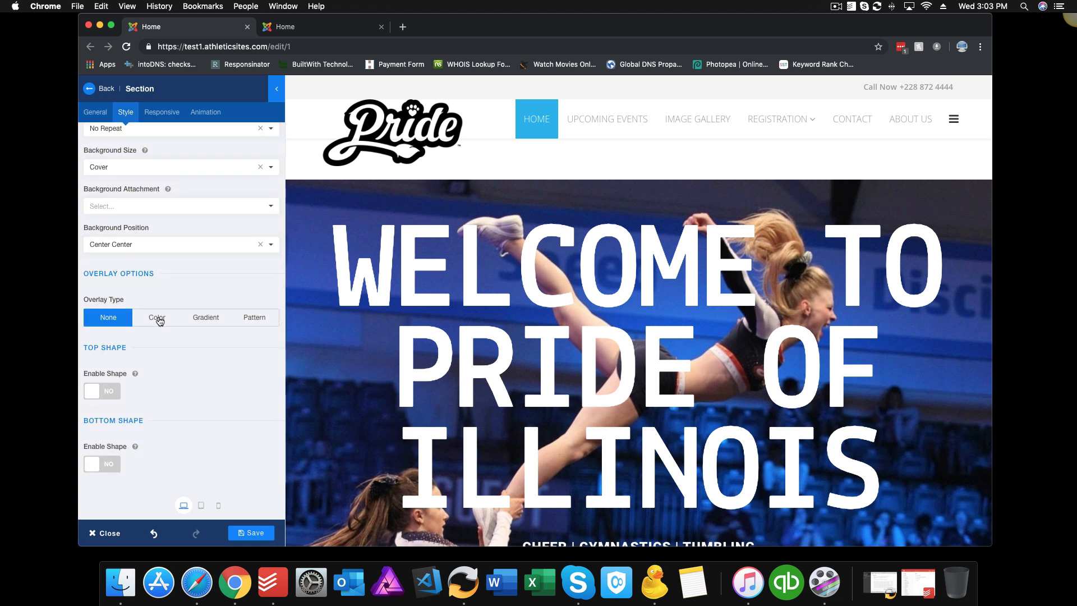
pyautogui.click(159, 321)
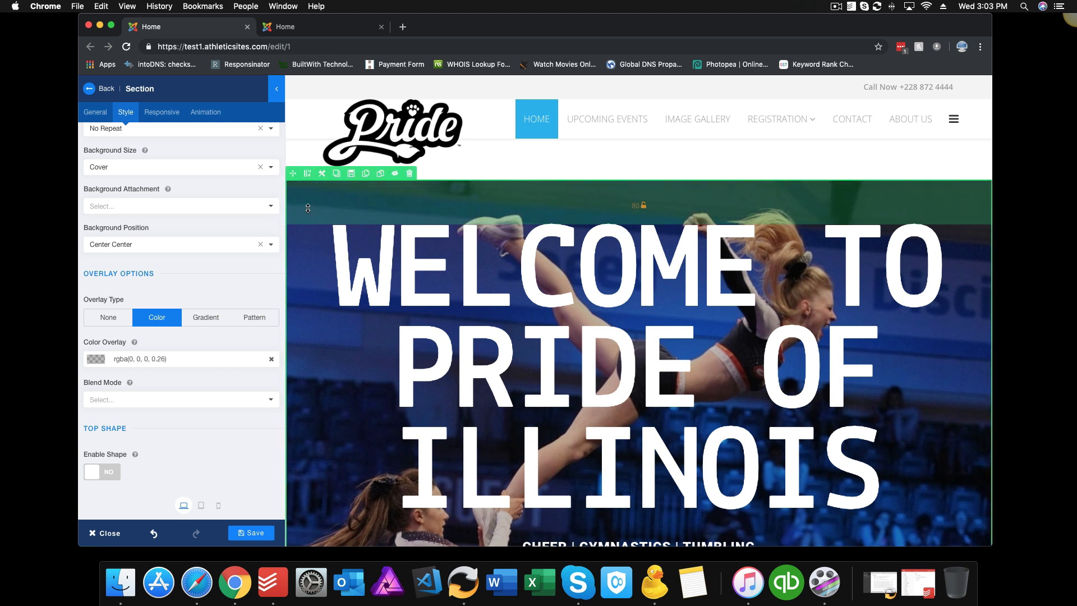
pyautogui.click(98, 361)
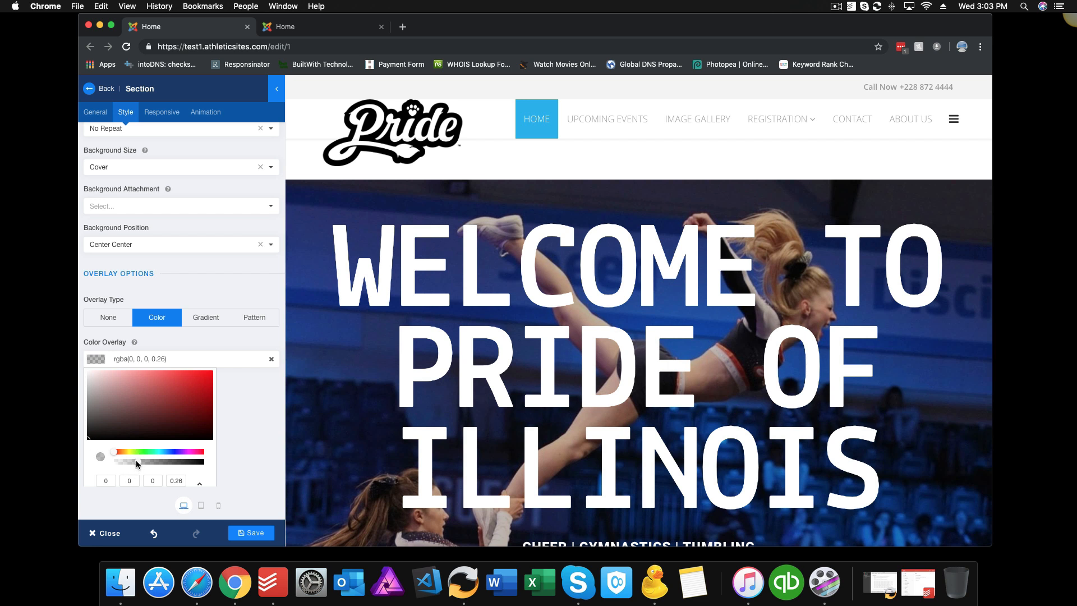
pyautogui.moveTo(136, 460)
pyautogui.mouseDown()
pyautogui.moveTo(198, 465)
pyautogui.moveTo(82, 457)
pyautogui.moveTo(137, 461)
pyautogui.mouseUp()
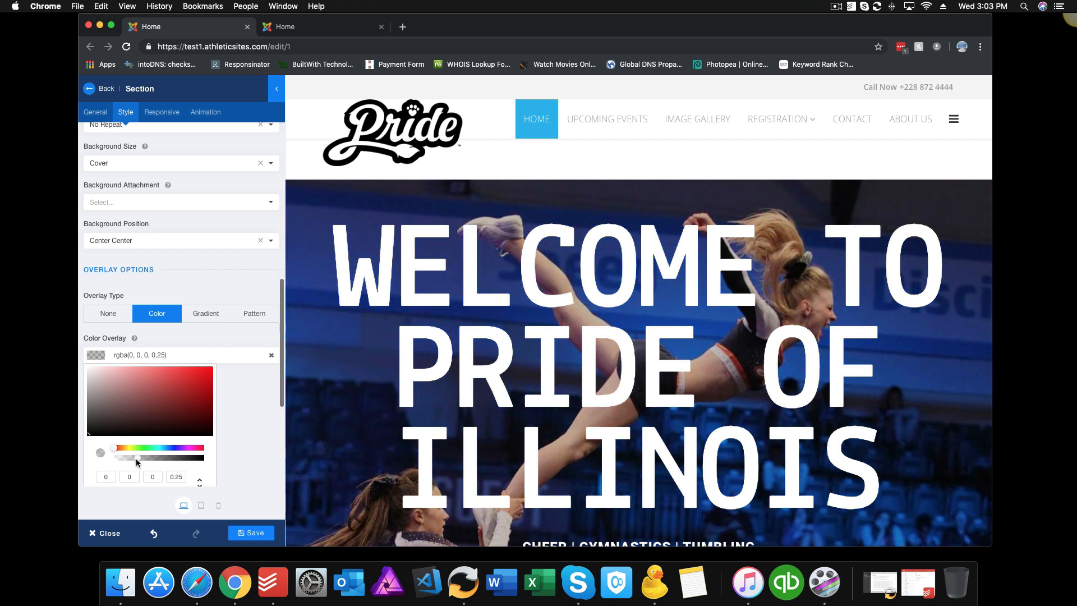
pyautogui.click(247, 447)
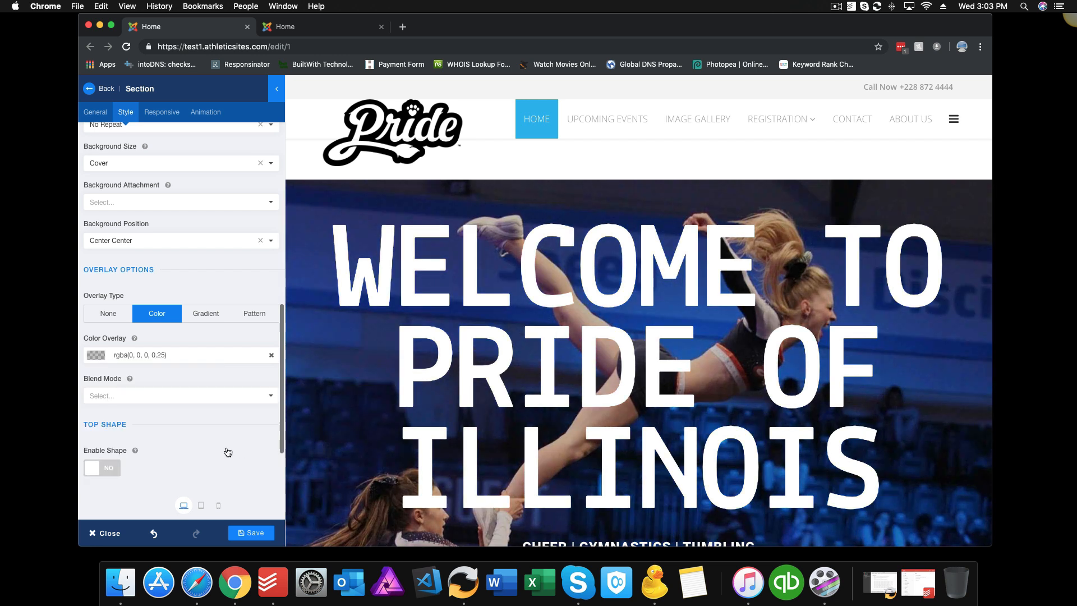
# - Enable the top shape of the hero section and check it on the page
pyautogui.scroll(-2, 228, 452)
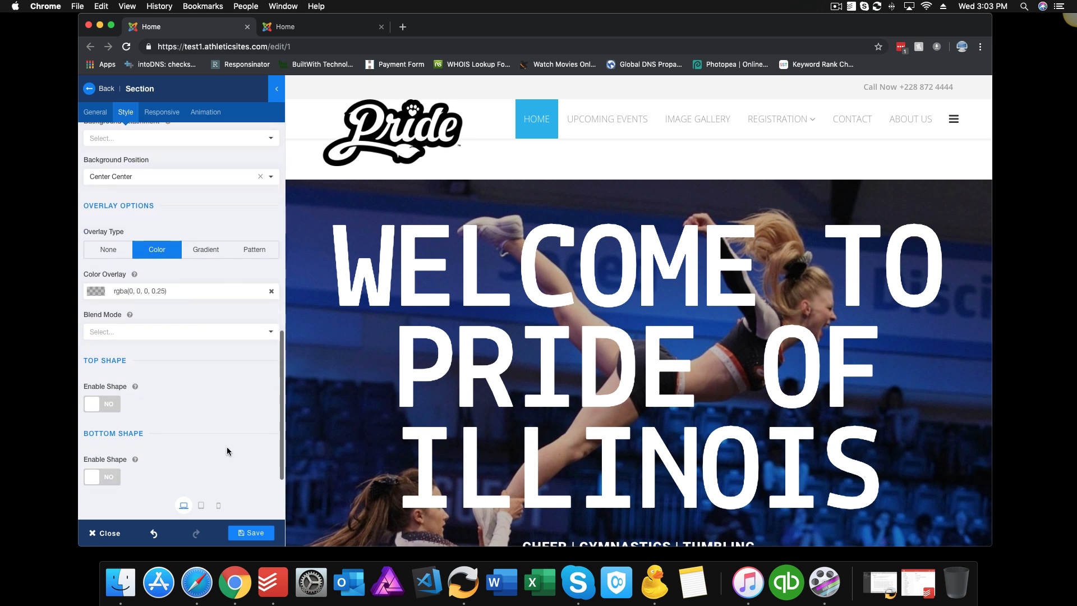
pyautogui.scroll(-1, 227, 450)
pyautogui.scroll(-3, 377, 429)
pyautogui.scroll(1, 377, 429)
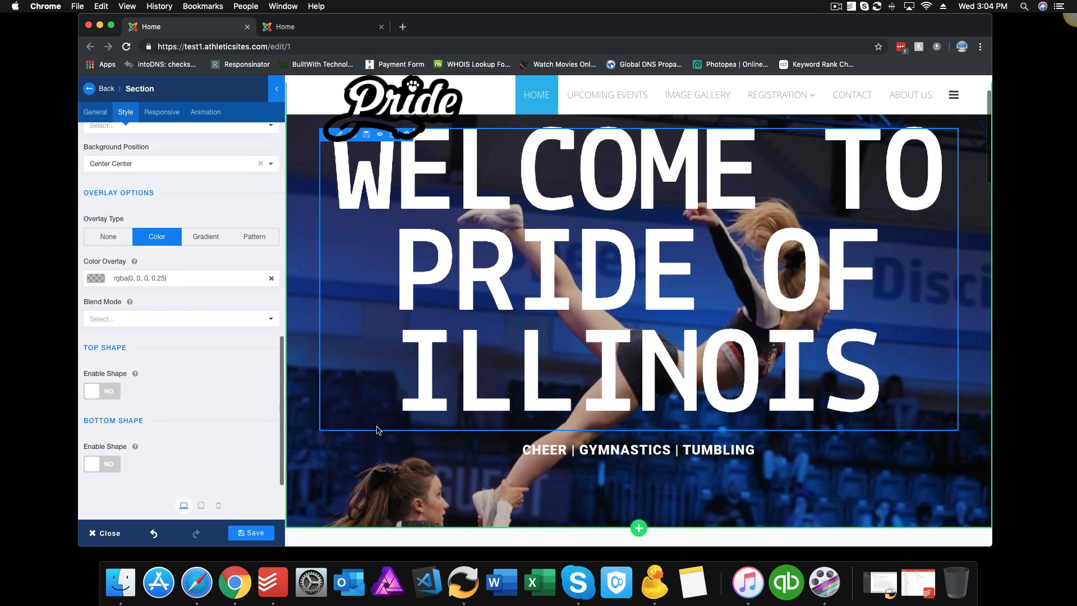
pyautogui.click(109, 393)
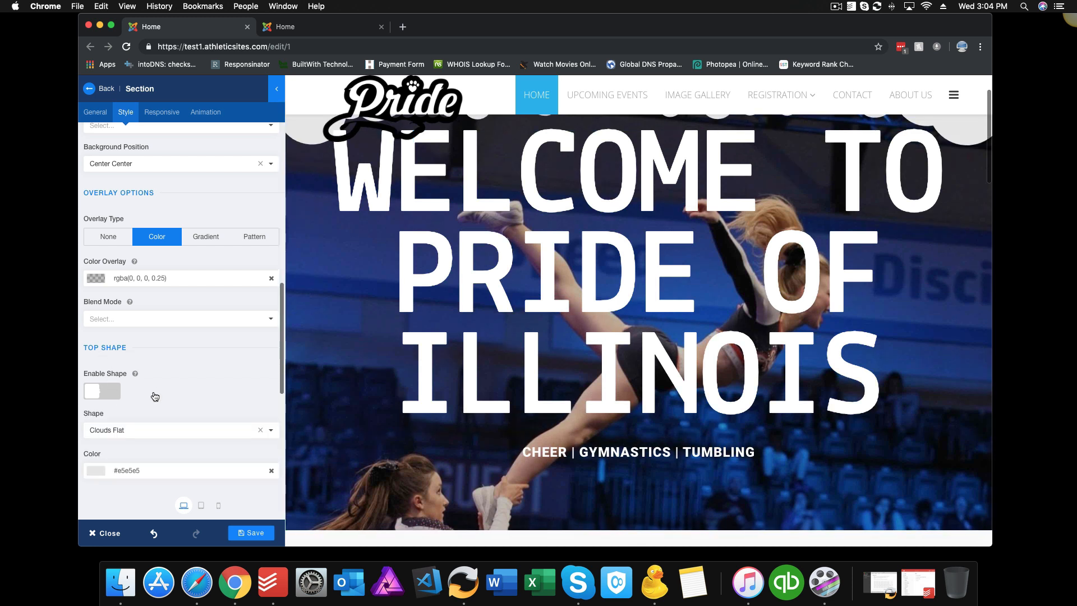
pyautogui.scroll(-2, 164, 398)
pyautogui.scroll(1, 164, 398)
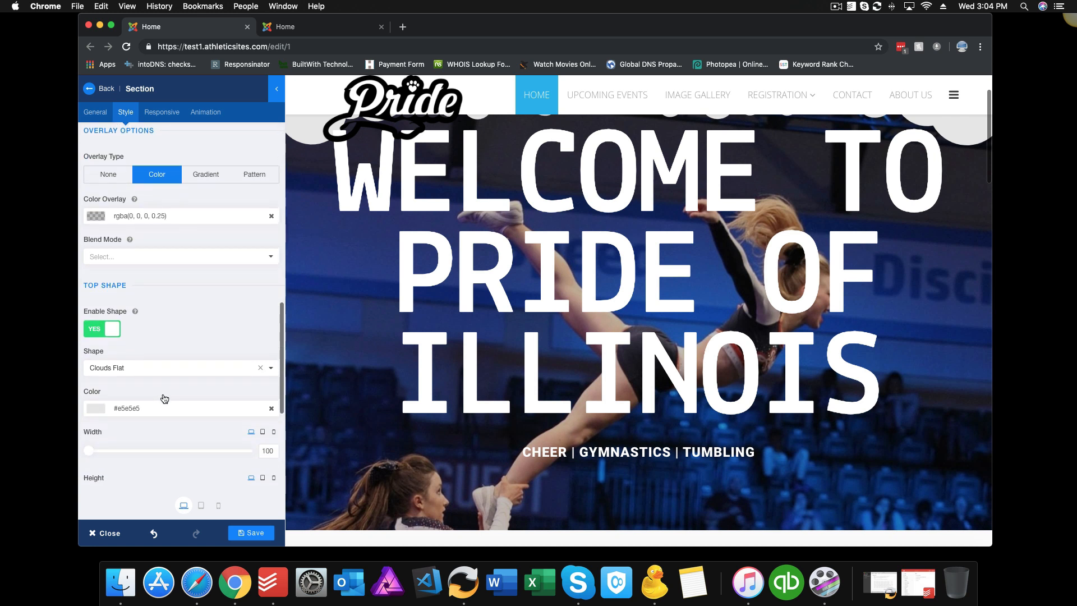
pyautogui.scroll(1, 505, 399)
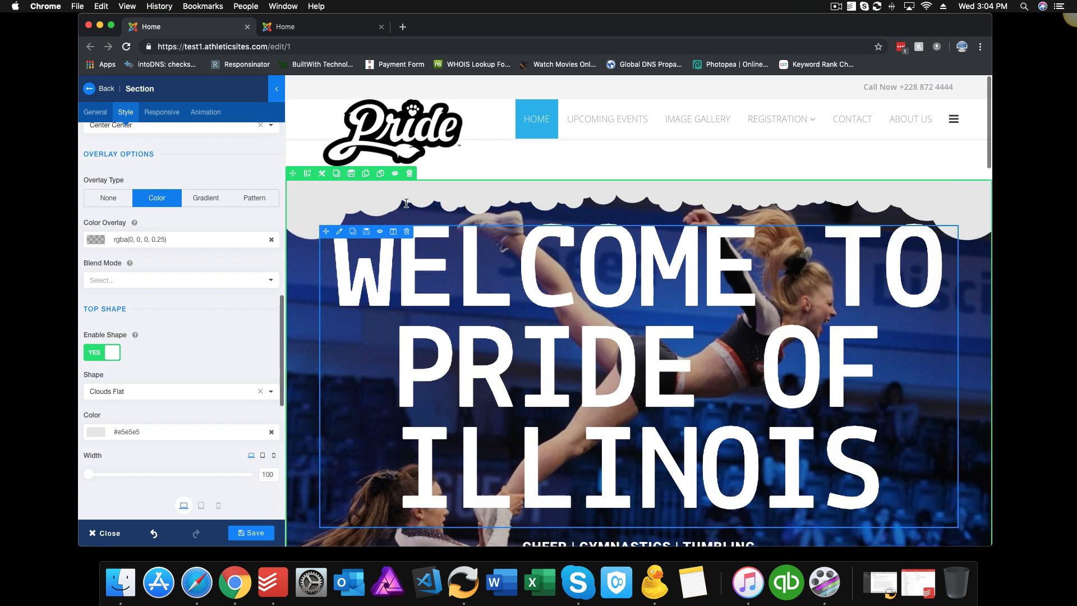
# - Try the Brushed, Belly, Slope Opacity and Wavy Opacity styles for the hero section's top shape
pyautogui.click(269, 391)
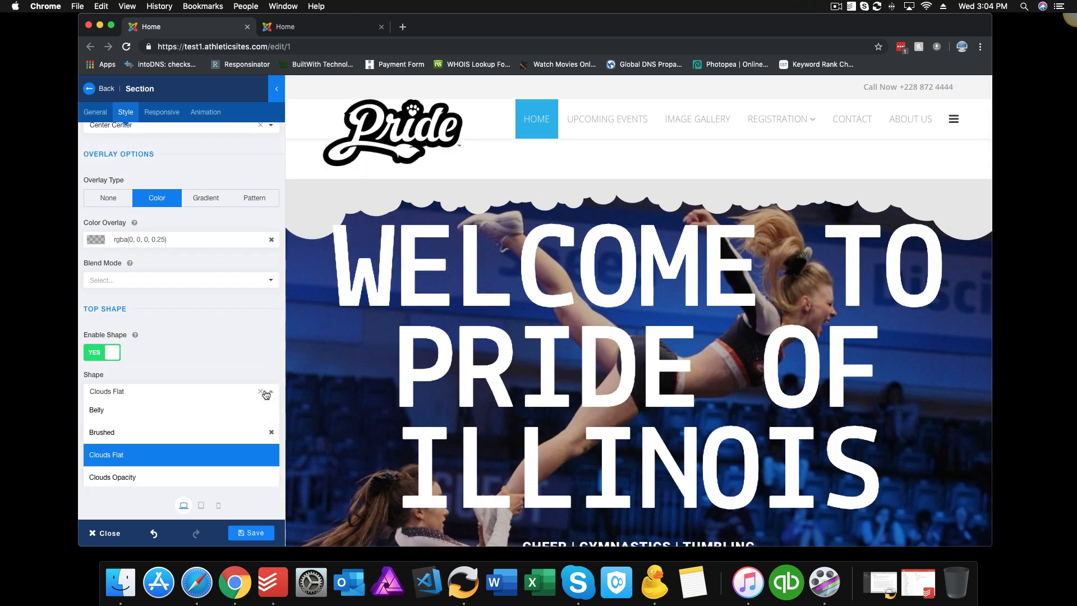
pyautogui.click(151, 433)
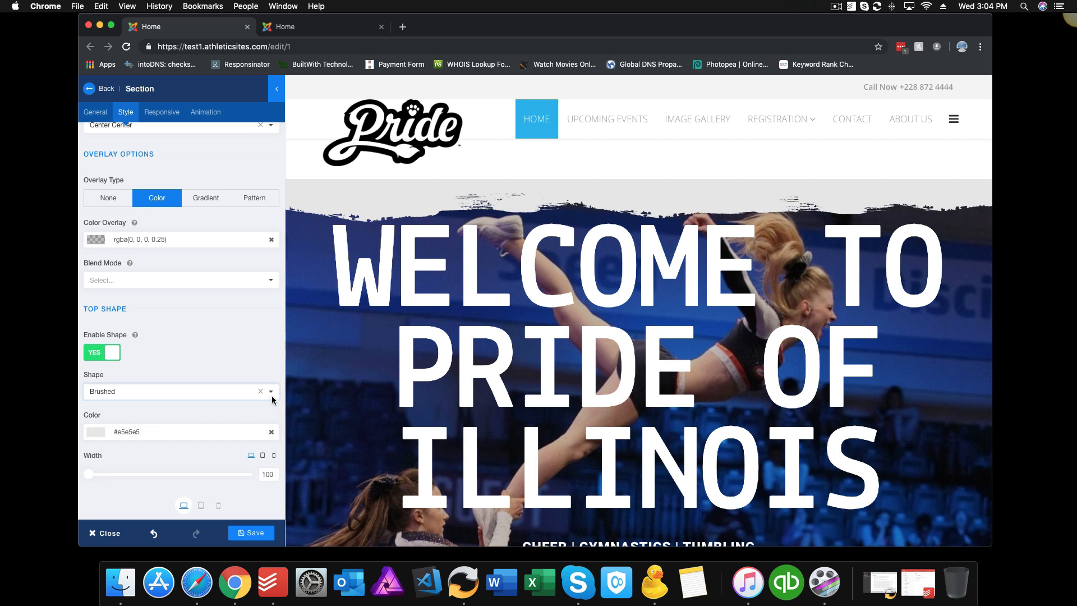
pyautogui.click(268, 394)
pyautogui.click(160, 414)
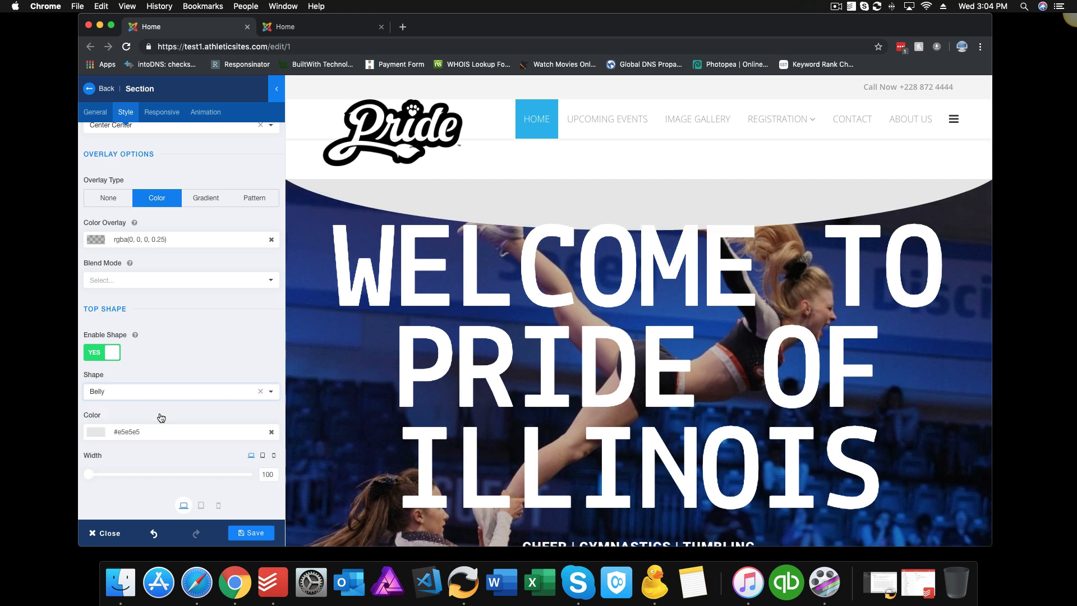
pyautogui.click(270, 393)
pyautogui.scroll(-10, 161, 451)
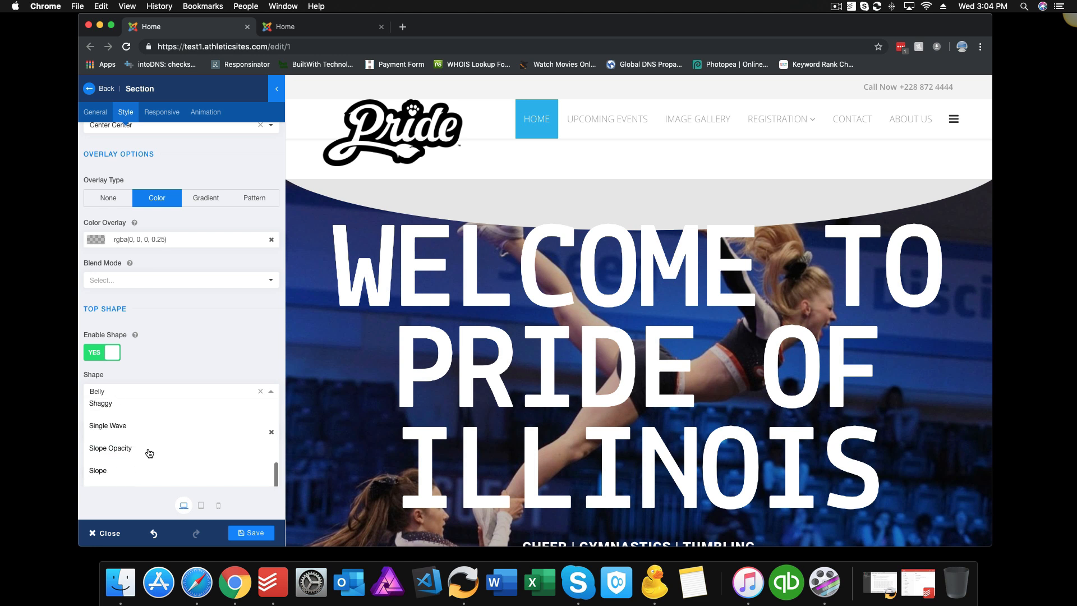
pyautogui.click(135, 449)
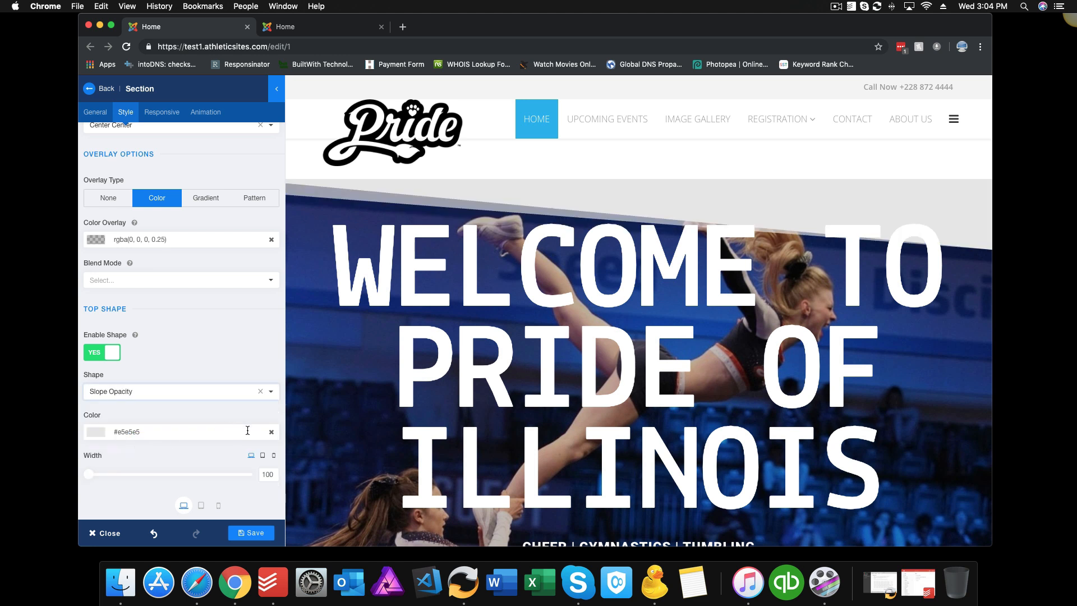
pyautogui.click(270, 395)
pyautogui.click(121, 476)
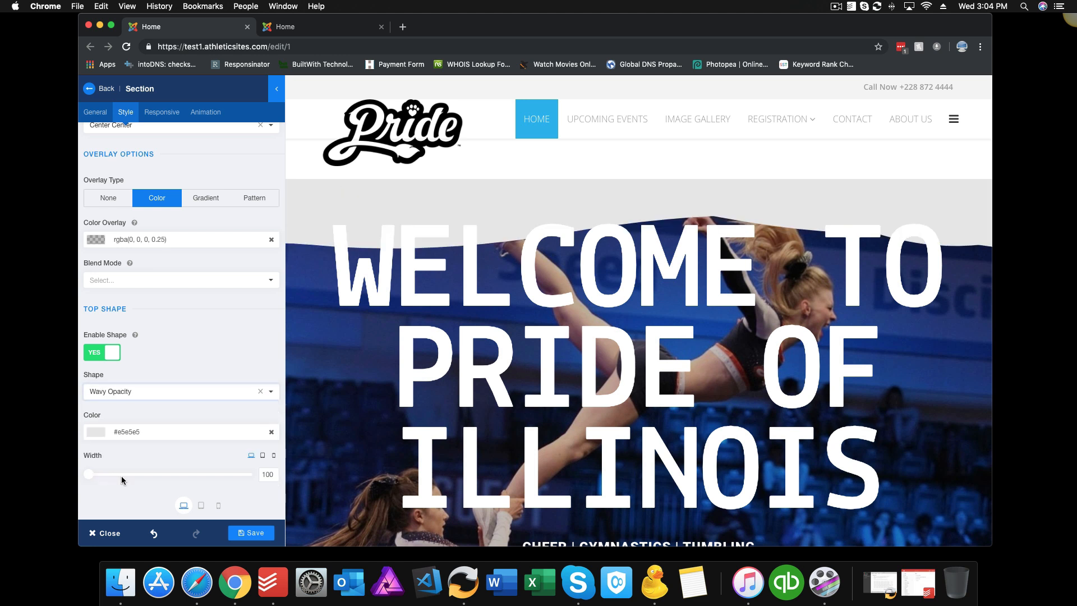
# - Try red #af3b3b, dark blue #0e0435 and a brighter blue as the top shape's color
pyautogui.click(94, 436)
pyautogui.click(171, 465)
pyautogui.scroll(-2, 195, 470)
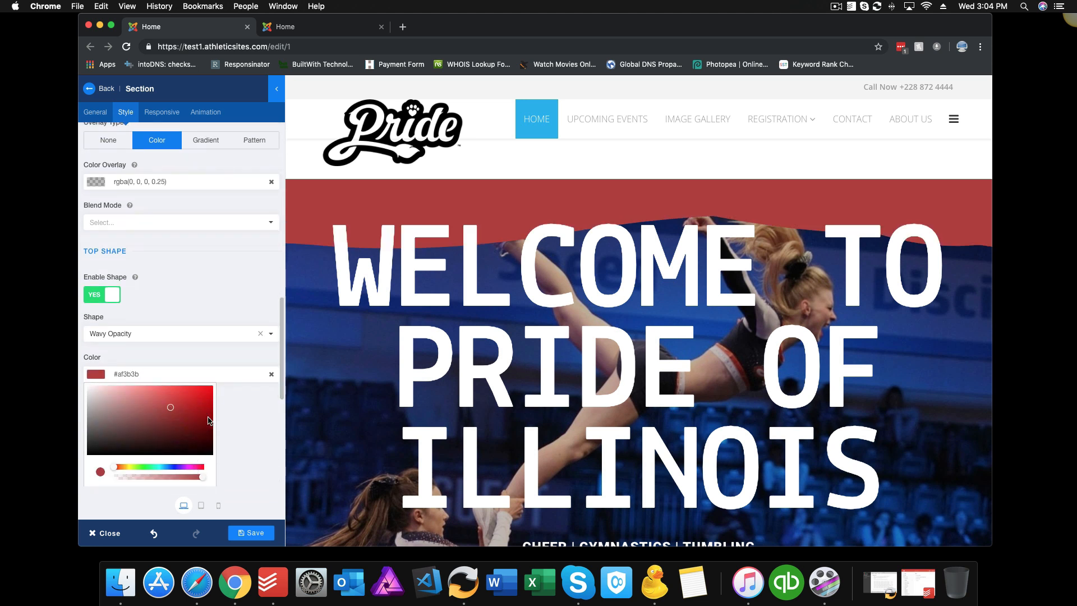
pyautogui.click(204, 441)
pyautogui.click(177, 467)
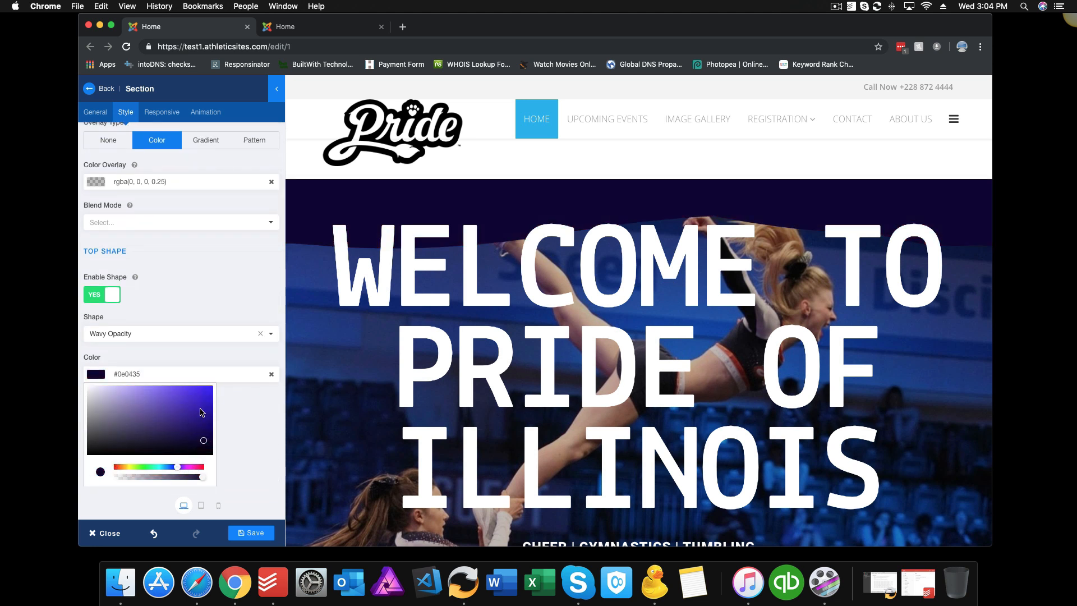
pyautogui.click(204, 403)
pyautogui.click(254, 415)
# - Clear the top shape's color and disable the top shape
pyautogui.click(271, 374)
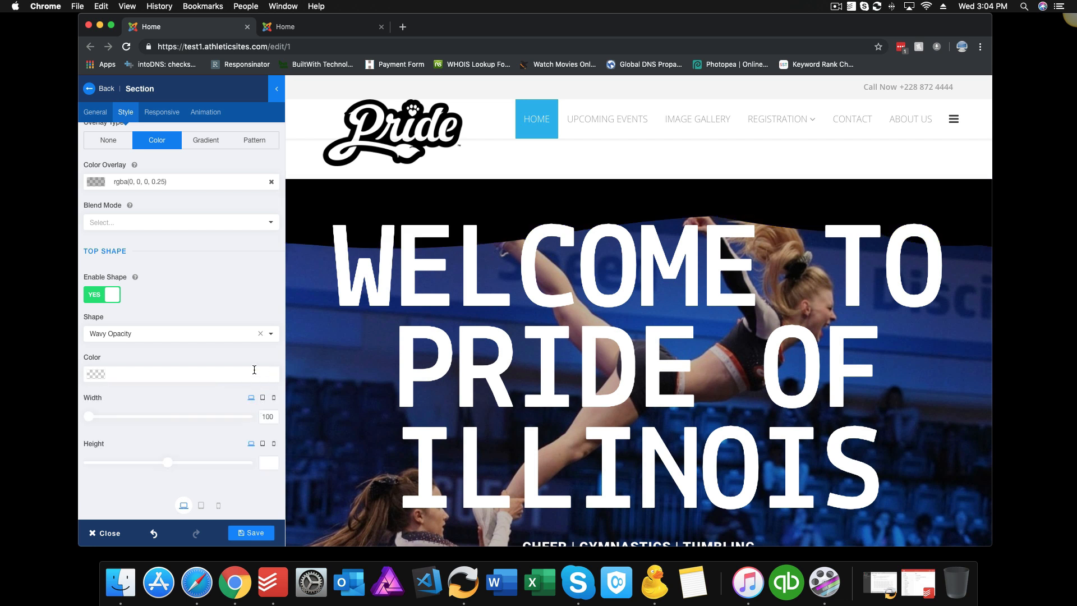
pyautogui.click(96, 297)
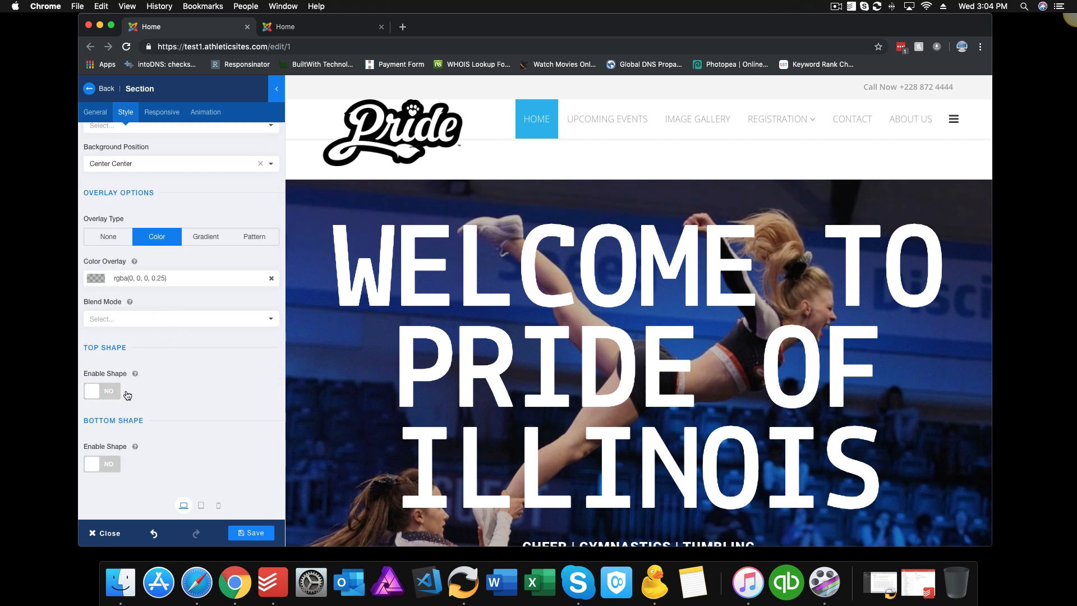
# - Enable the bottom shape of the hero section and check the section's lower edge on the page
pyautogui.click(109, 464)
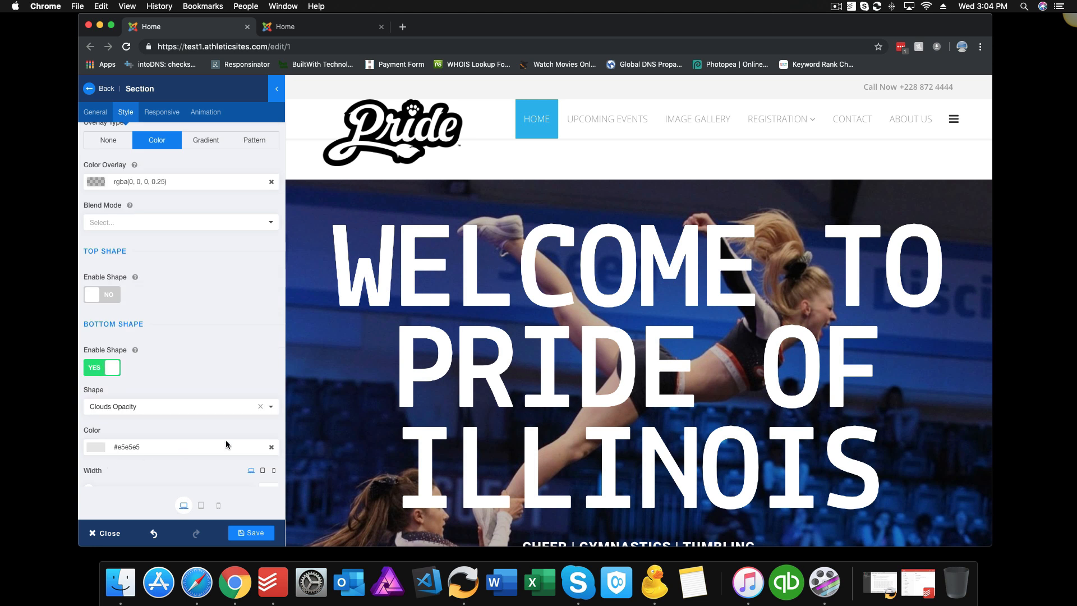
pyautogui.scroll(-3, 356, 428)
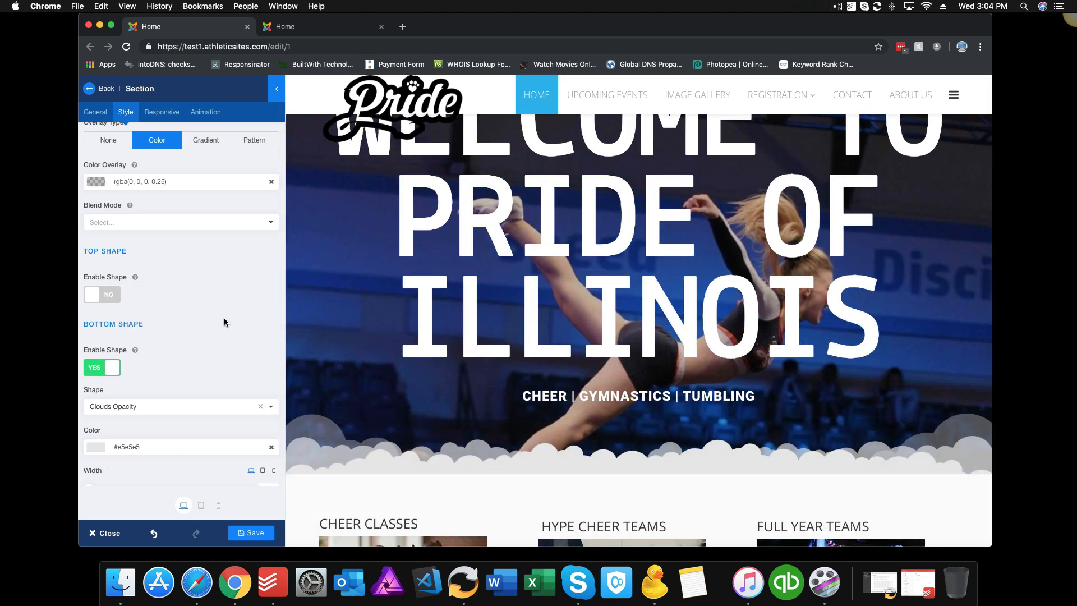
# - Set the bottom shape's height to 87 and turn on its Flip option
pyautogui.scroll(-5, 211, 341)
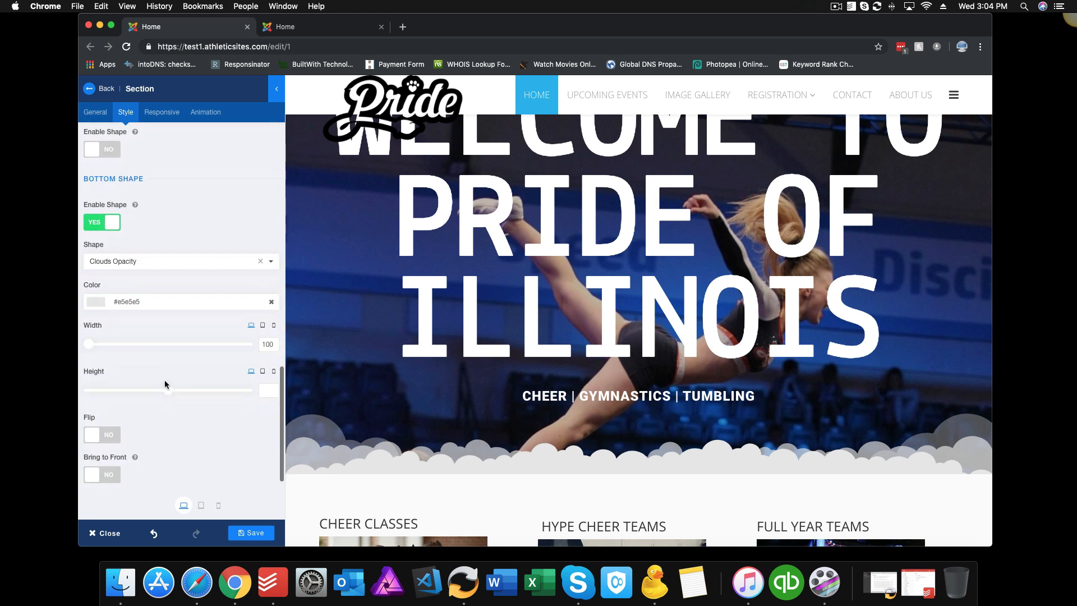
pyautogui.scroll(-1, 93, 345)
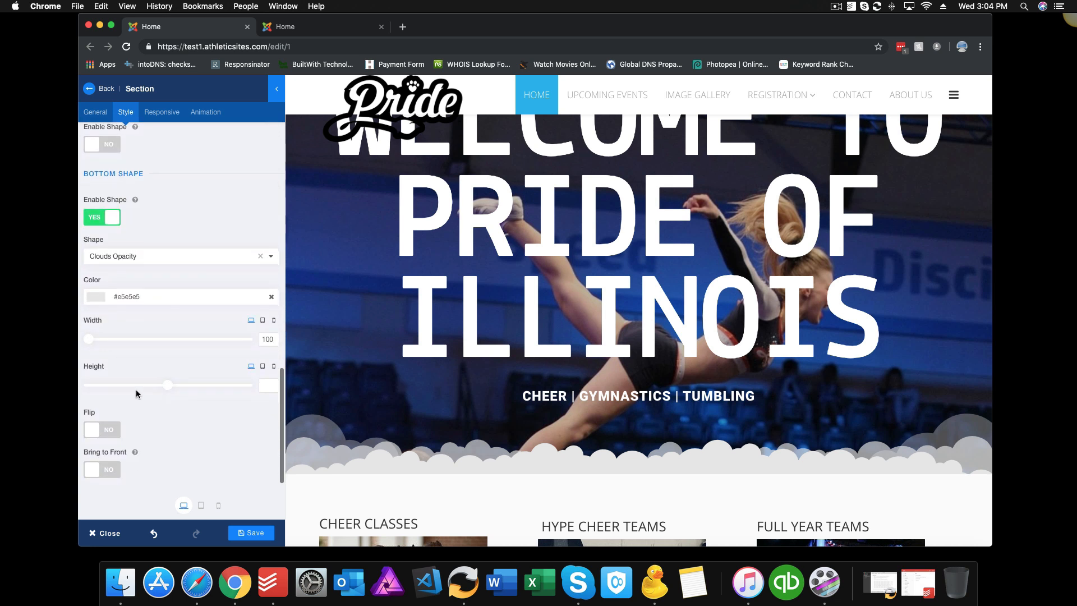
pyautogui.moveTo(166, 386); pyautogui.dragTo(112, 393)
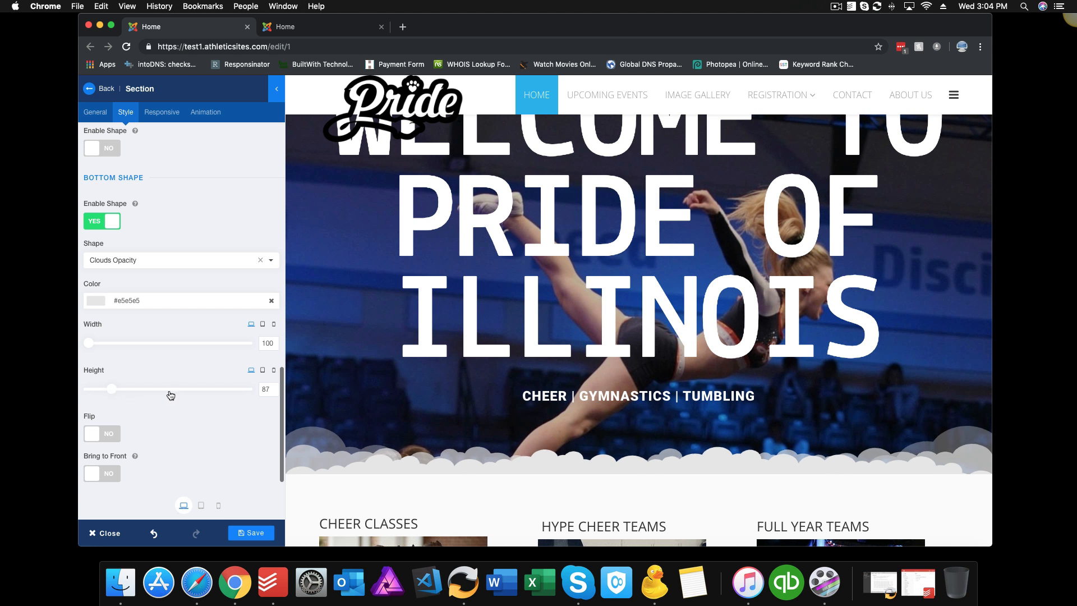
pyautogui.click(114, 437)
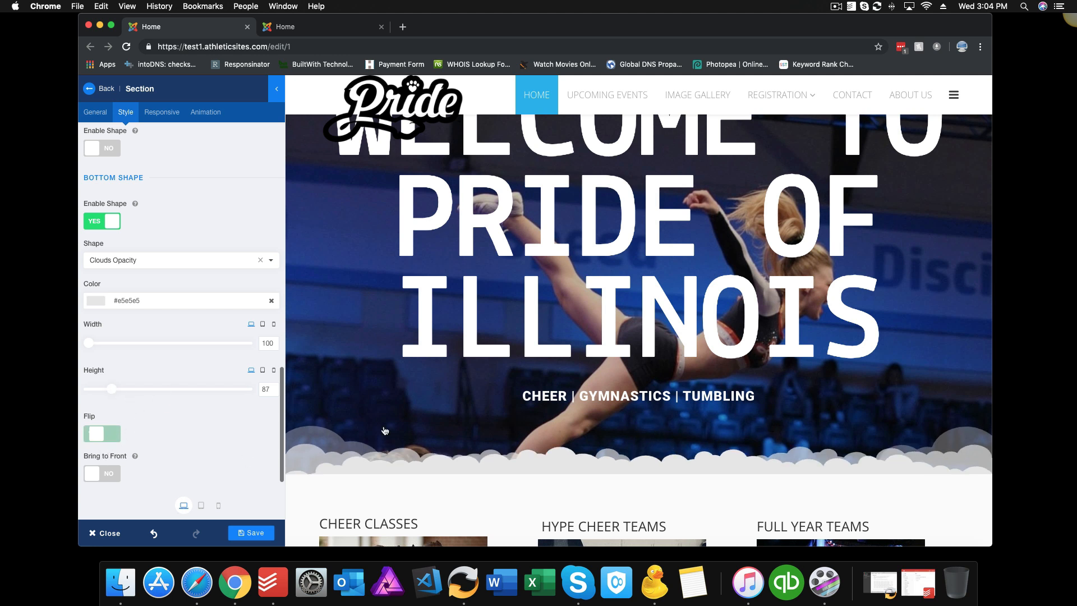
# - Turn on the bottom shape's Flip option and try a width of 143 before restoring the width to 100
pyautogui.click(104, 437)
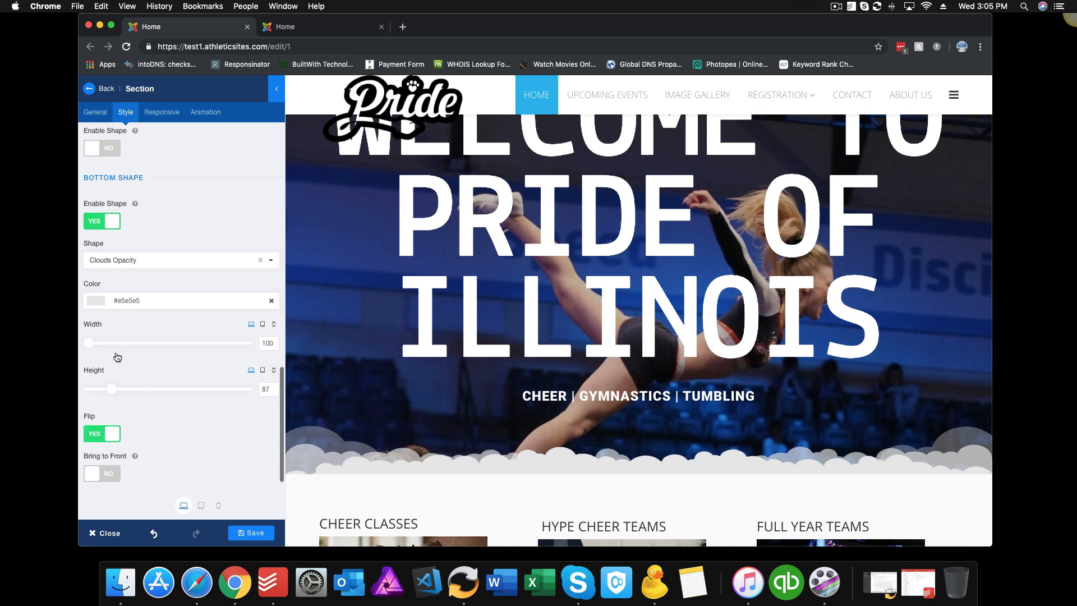
pyautogui.moveTo(89, 343); pyautogui.dragTo(102, 343)
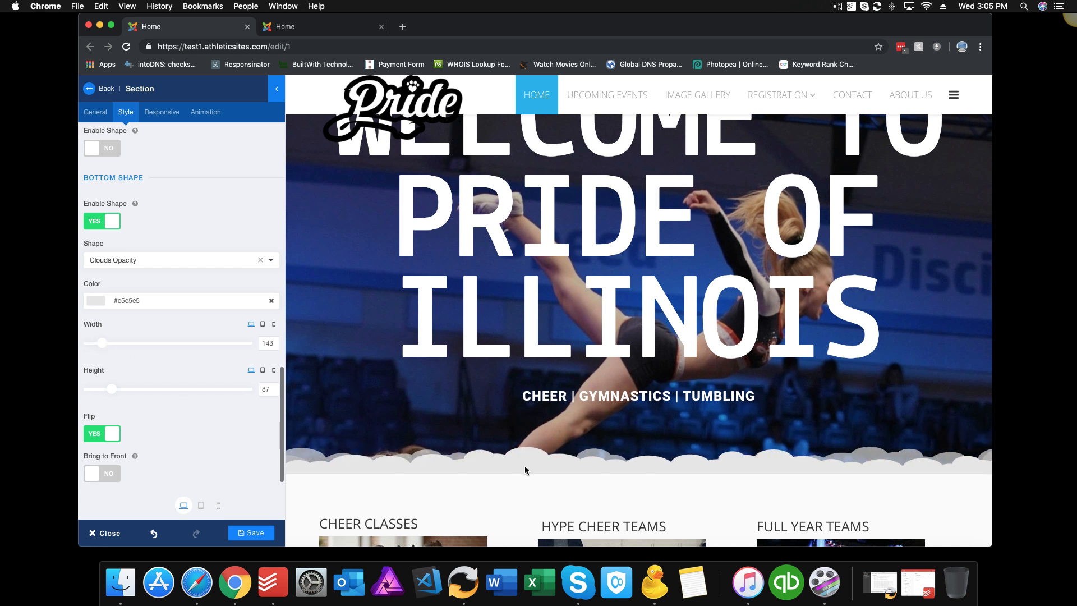
pyautogui.moveTo(102, 342); pyautogui.dragTo(76, 343)
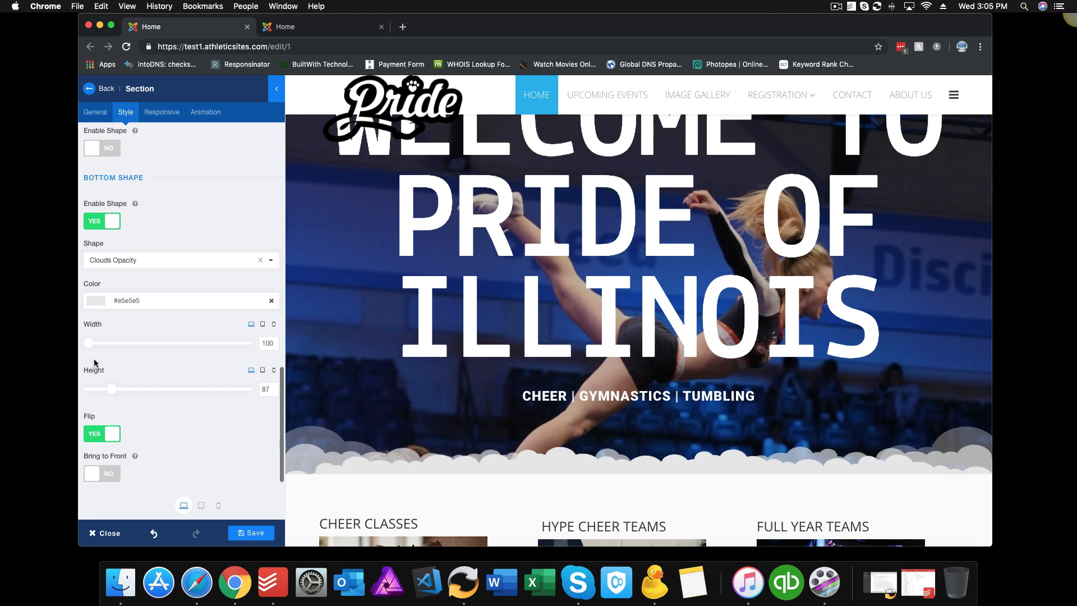
# - Set the bottom shape's height to 0 and go back to the section's padding and background settings
pyautogui.moveTo(114, 389); pyautogui.dragTo(65, 386)
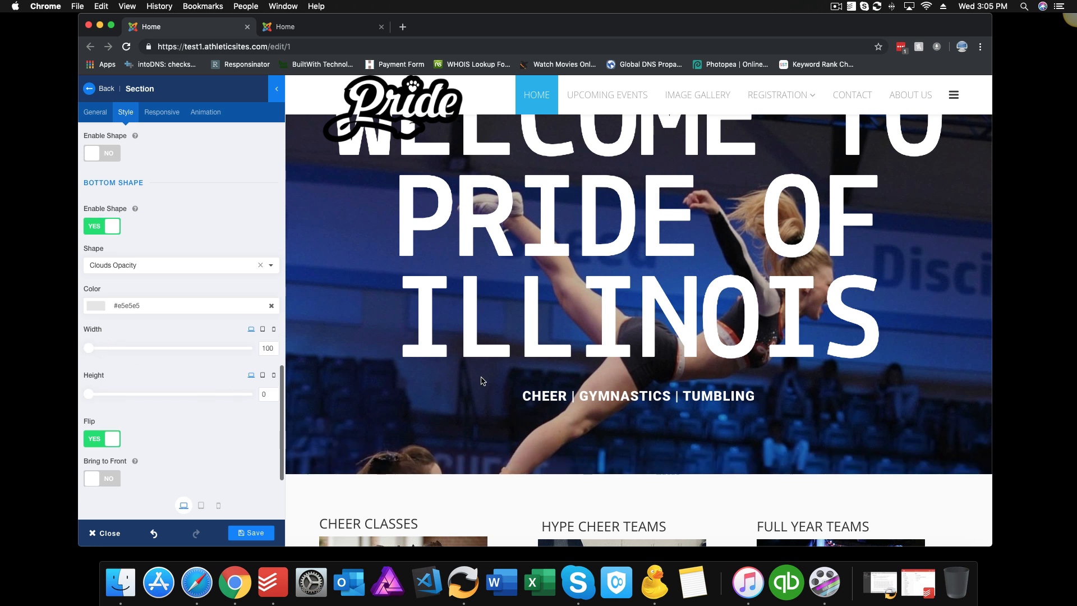
pyautogui.scroll(3, 491, 390)
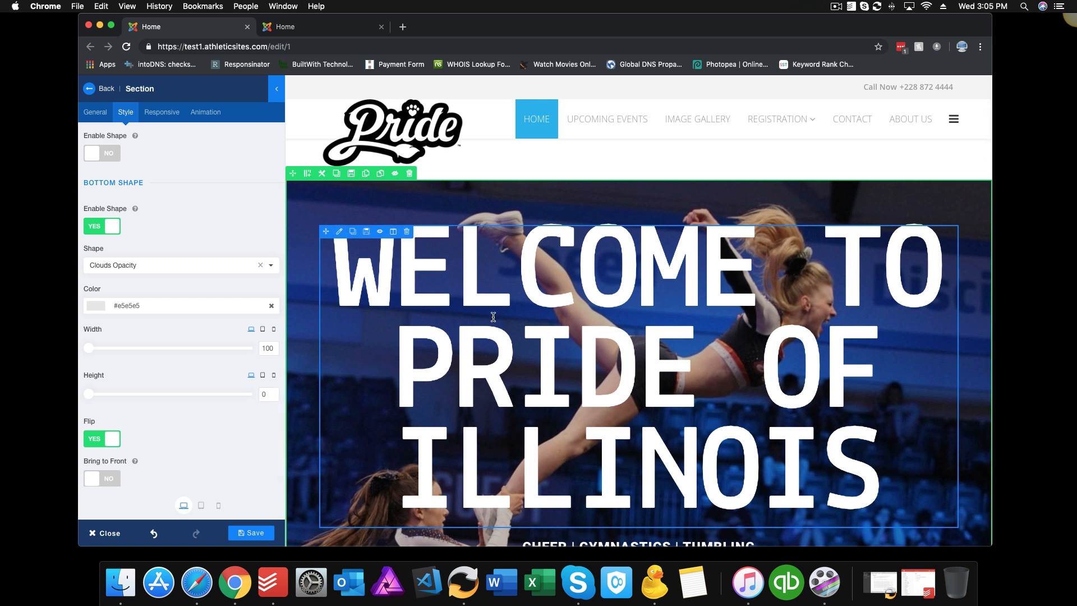
pyautogui.scroll(10, 163, 381)
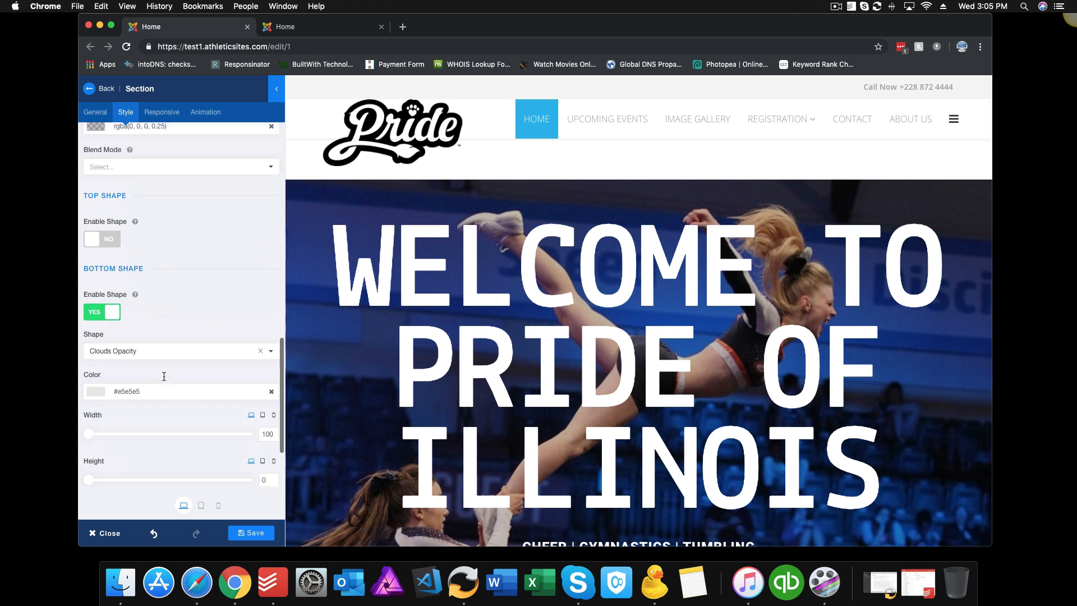
pyautogui.scroll(8, 166, 381)
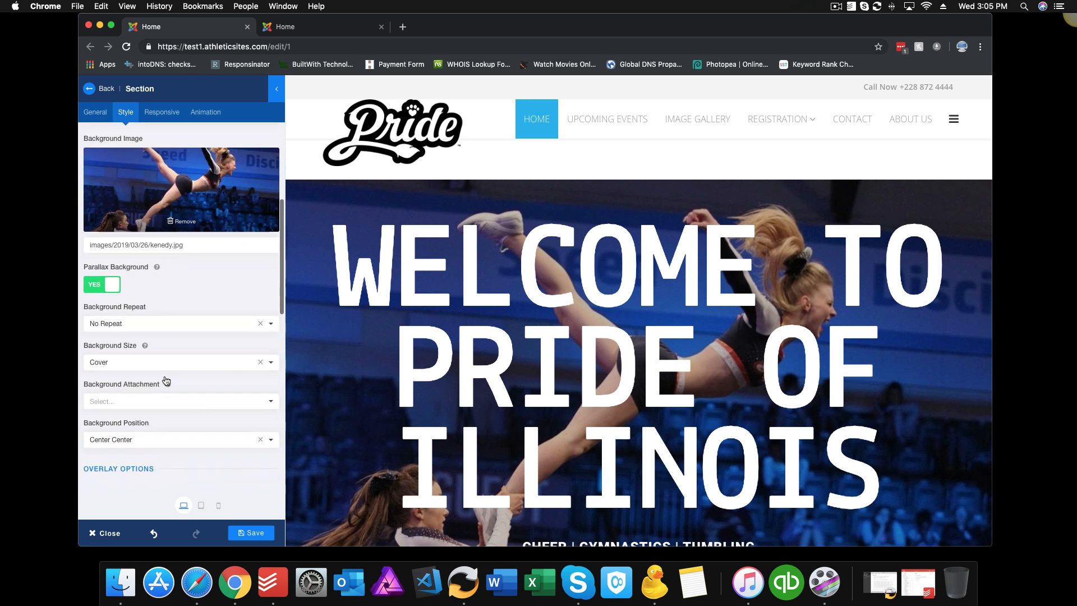
pyautogui.scroll(3, 166, 381)
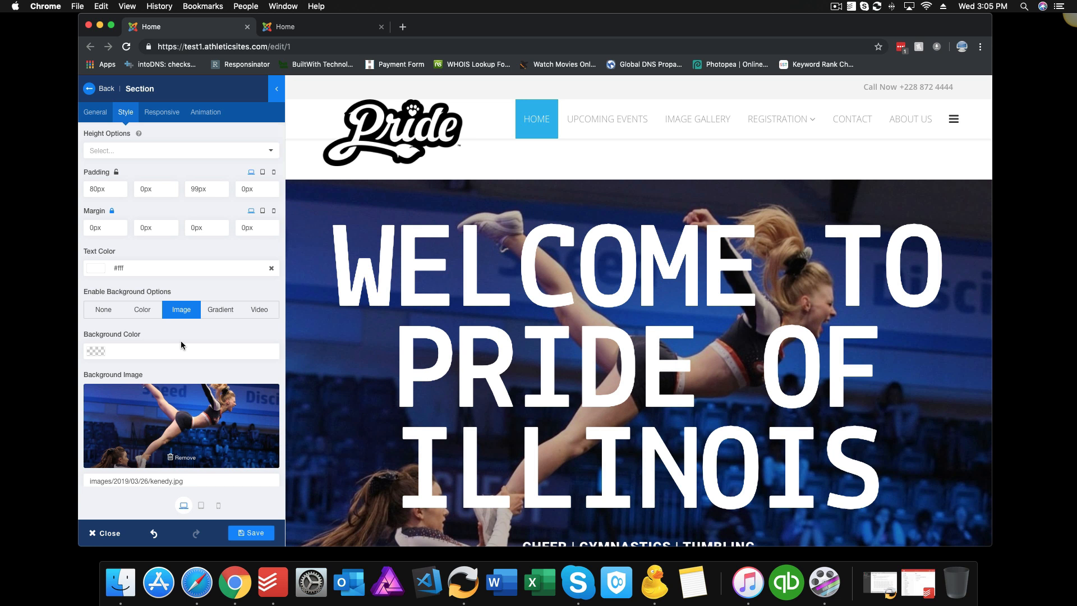
# - Try a four-equal-column layout on the section containing the "We are more than a gym" quote
pyautogui.scroll(-3, 534, 379)
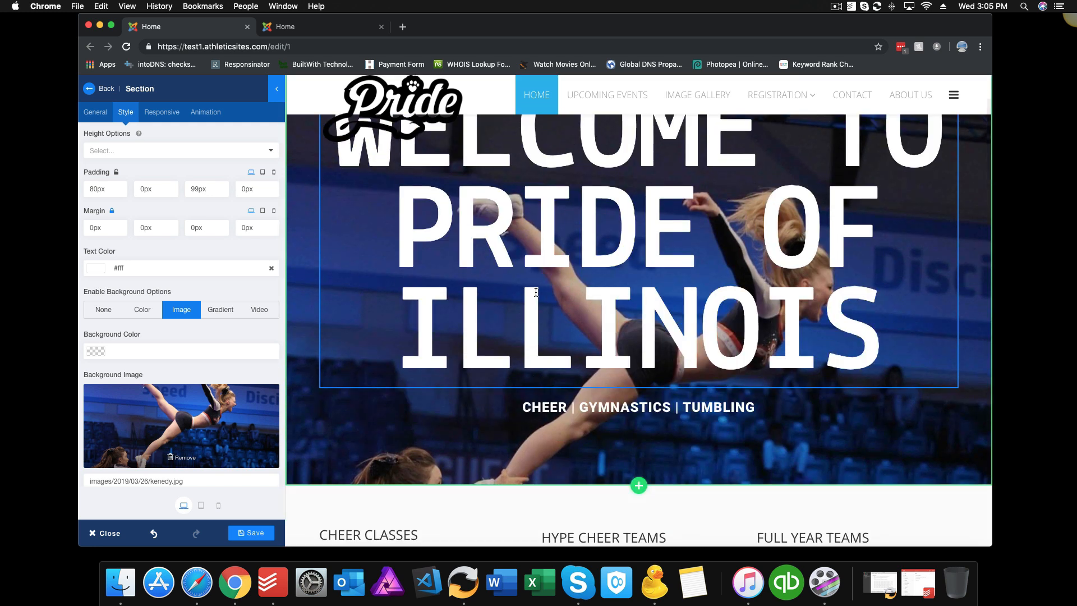
pyautogui.scroll(-2, 539, 387)
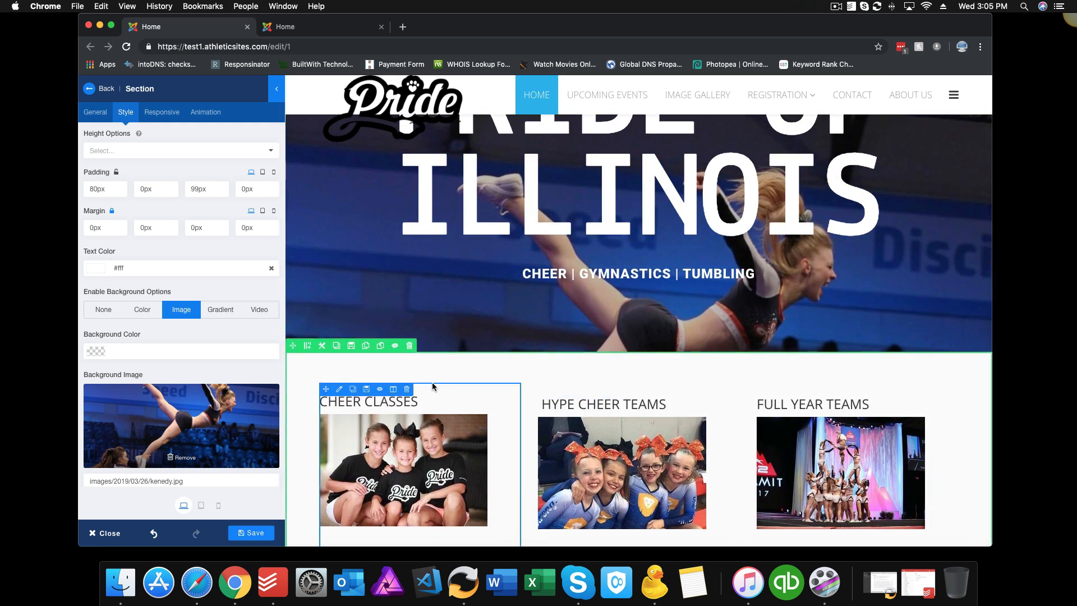
pyautogui.scroll(-4, 444, 387)
pyautogui.scroll(-6, 444, 387)
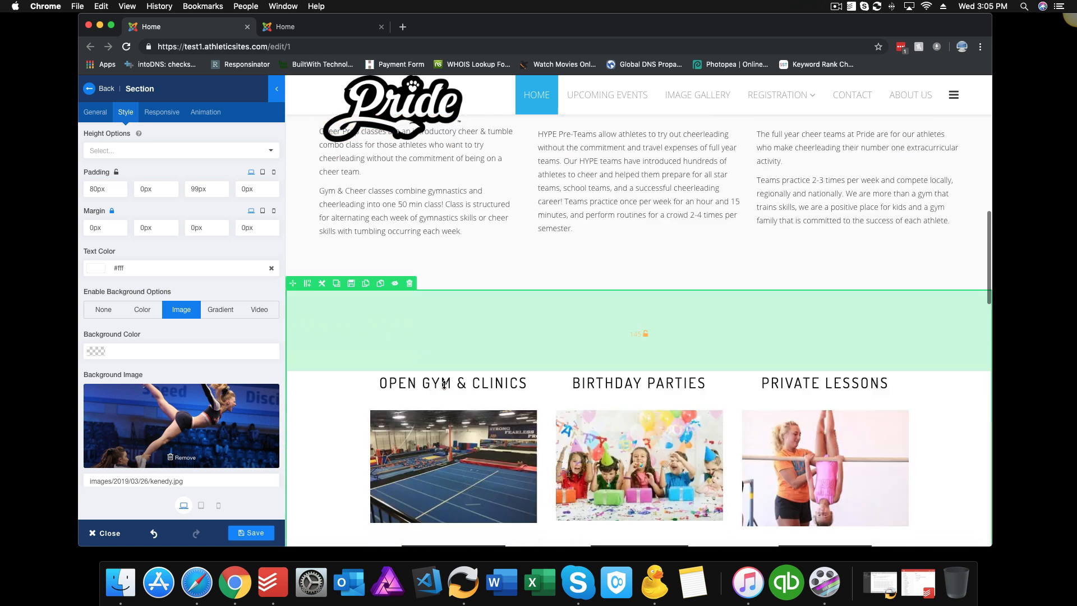
pyautogui.scroll(-4, 445, 387)
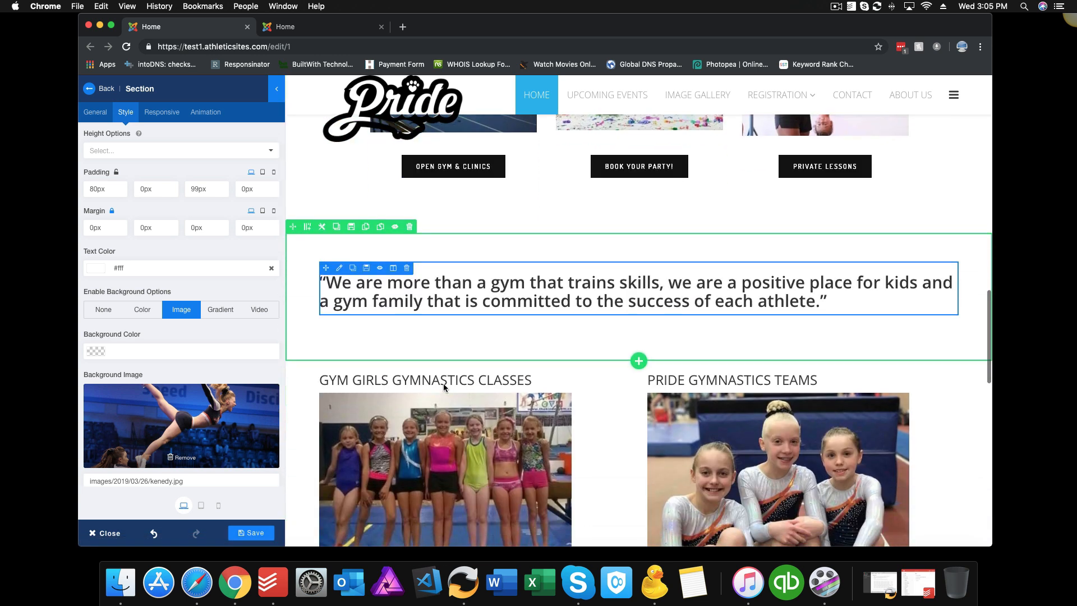
pyautogui.moveTo(421, 261)
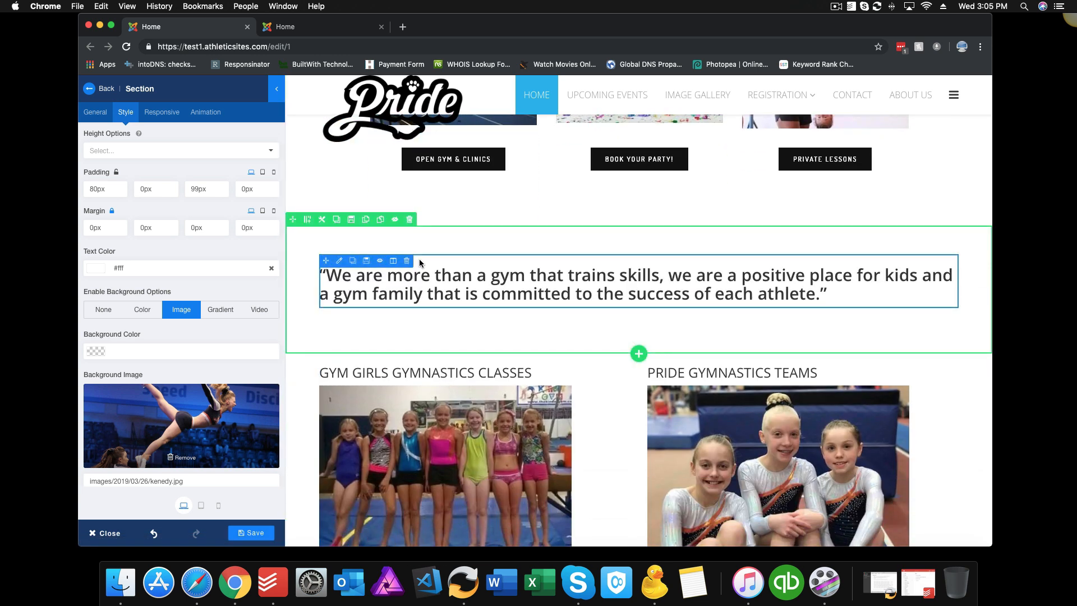
pyautogui.click(308, 221)
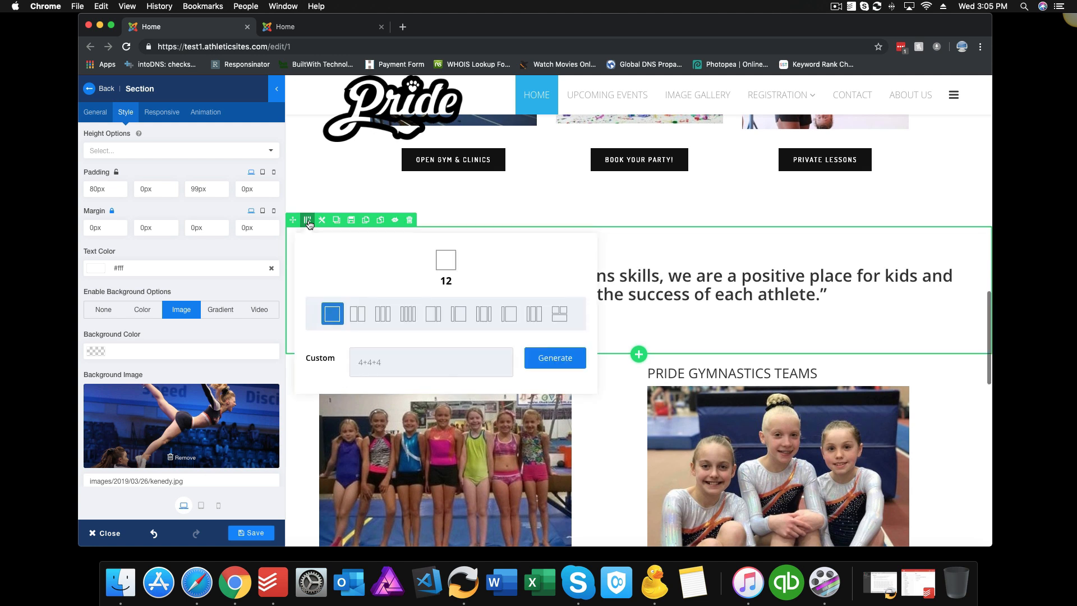
pyautogui.click(410, 323)
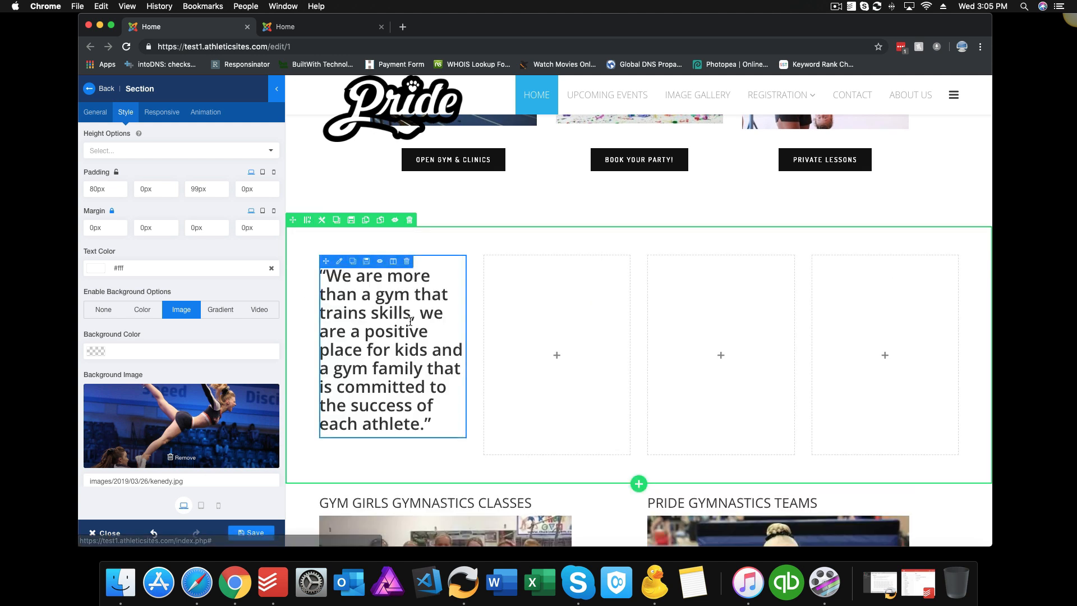
# - Restore the quote section to a single column and apply the layout with two columns above a full-width column
pyautogui.click(311, 226)
pyautogui.click(334, 313)
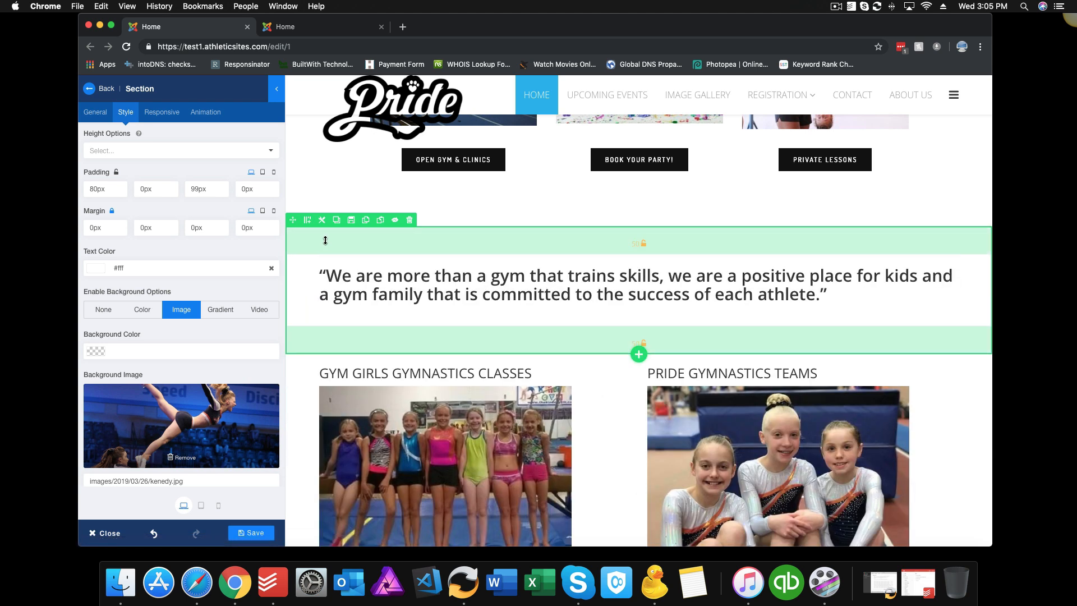
pyautogui.click(308, 220)
pyautogui.click(558, 312)
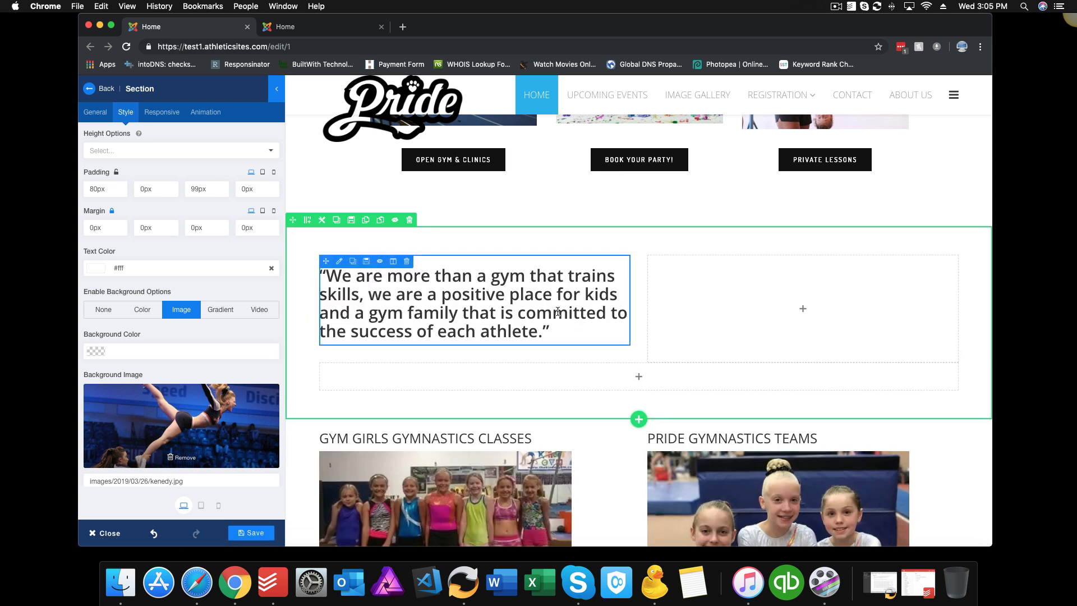